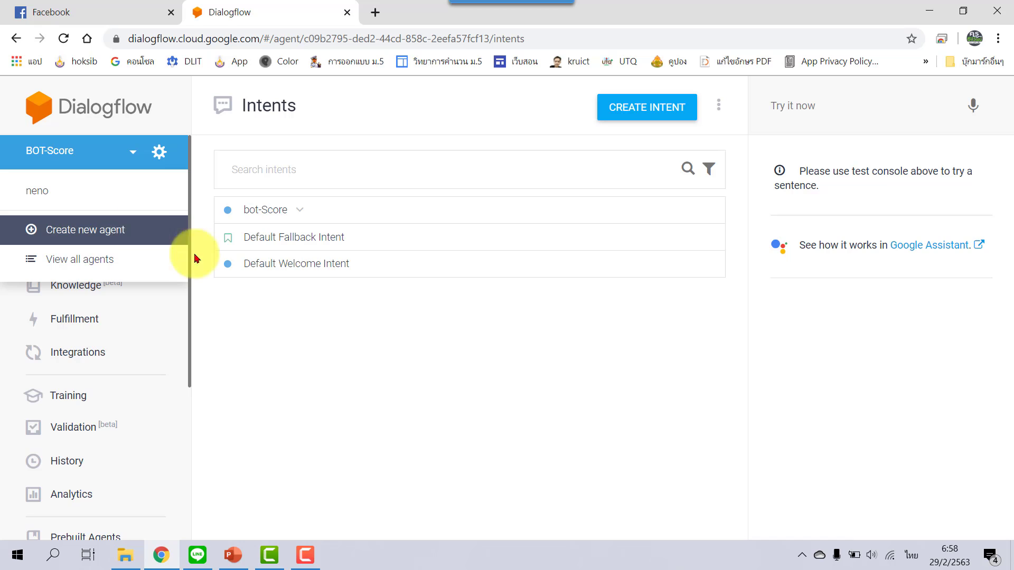
Close the agent dropdown to show BOT-Score's three intents.
click(445, 335)
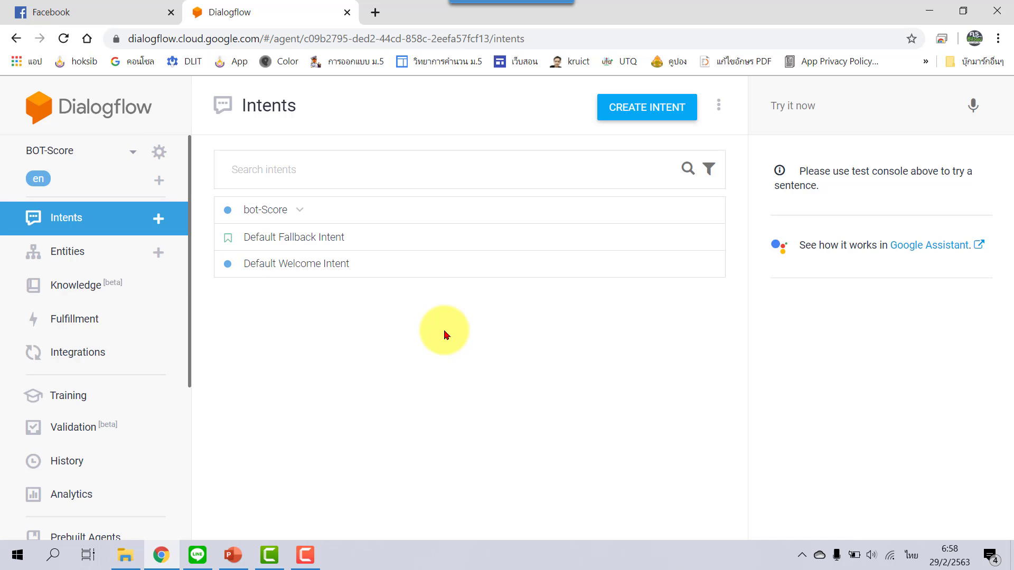
Create a new intent and name it 'FB-Messenger', using the English keyboard.
click(666, 114)
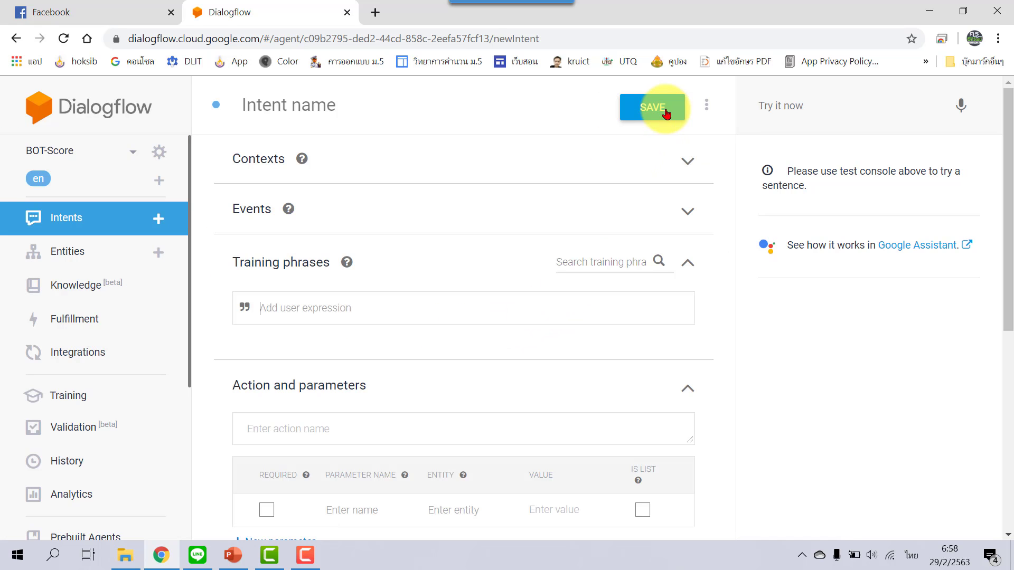
click(300, 106)
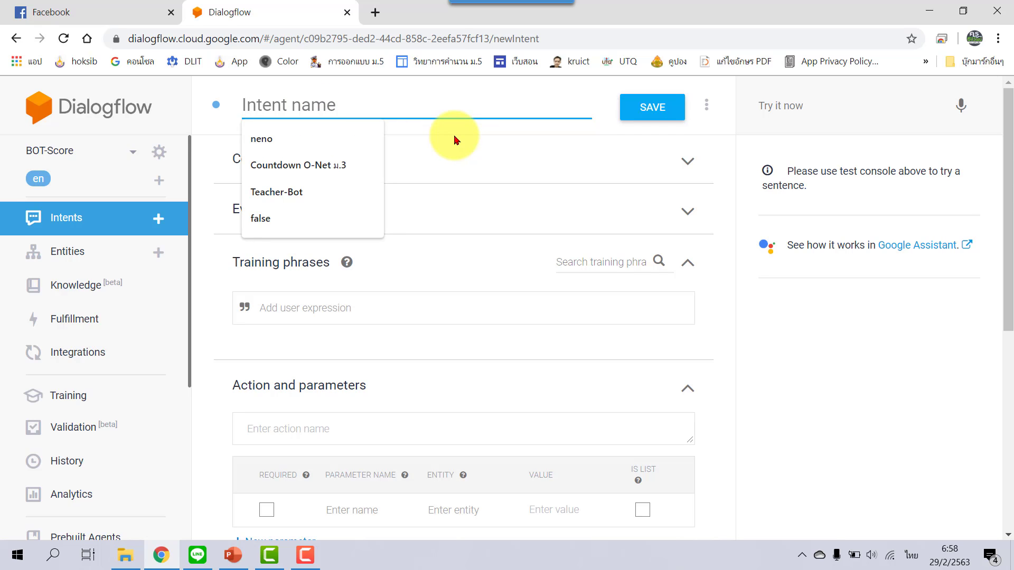
key(grave)
text(FA)
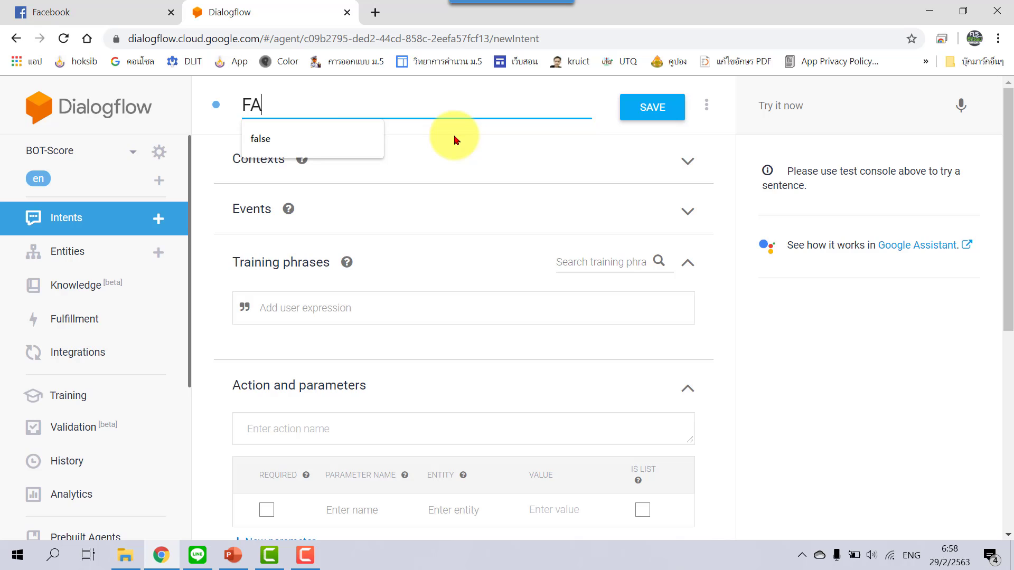
key(BackSpace)
text(B)
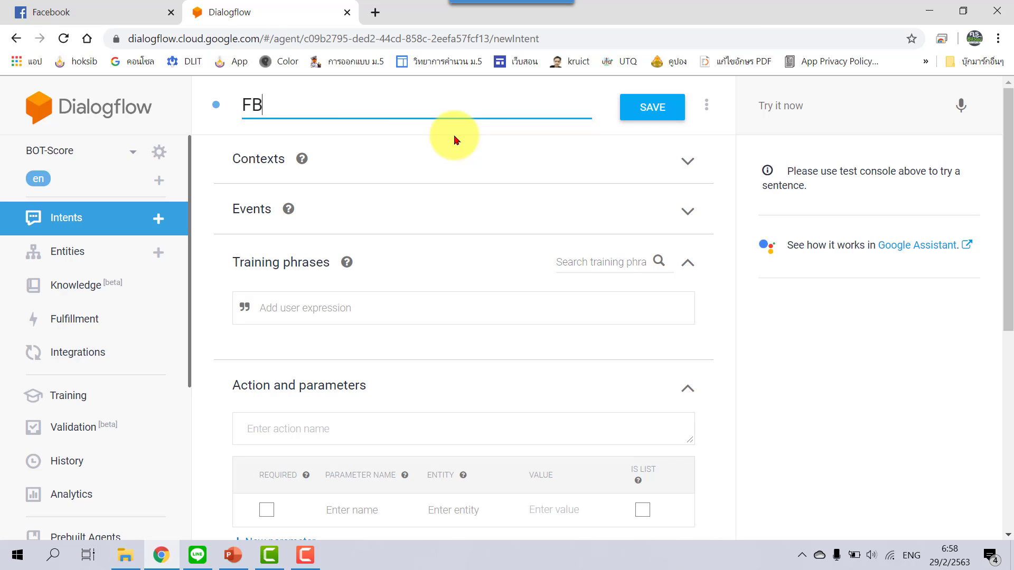
text(-Messenger)
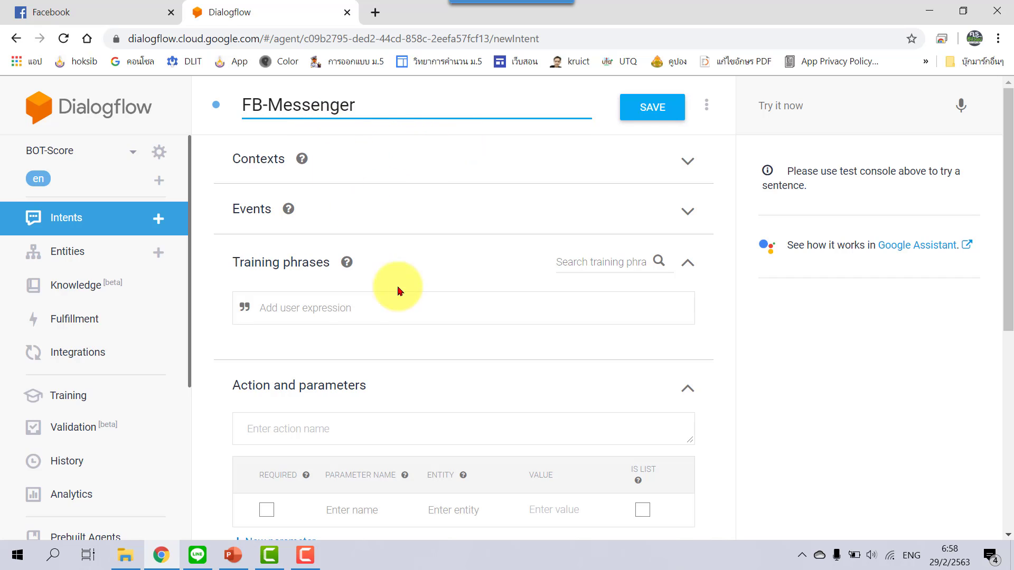
Enter 'ปิดเทอมวันไหนครับ' as a user expression under Training phrases.
click(335, 305)
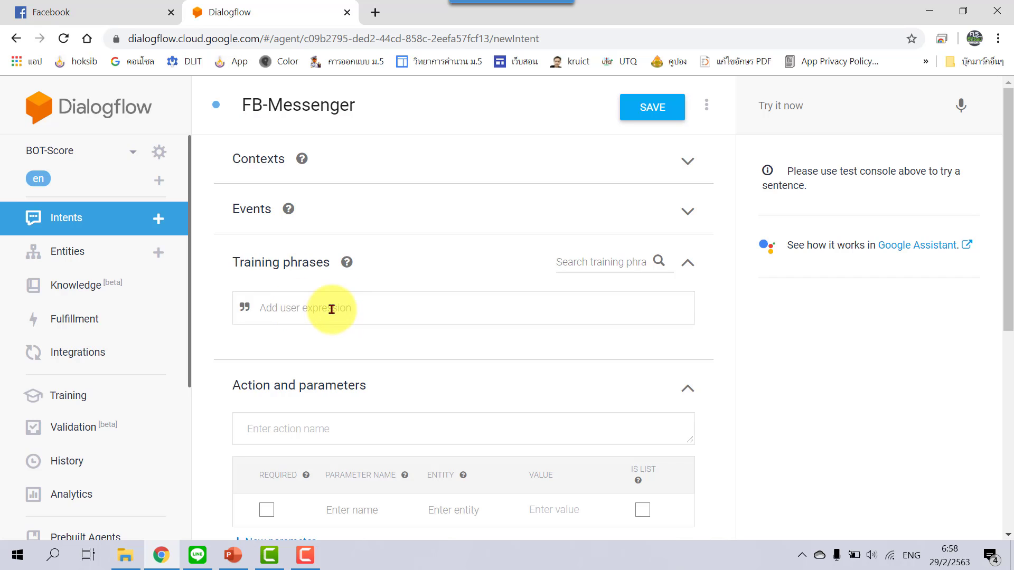
click(341, 312)
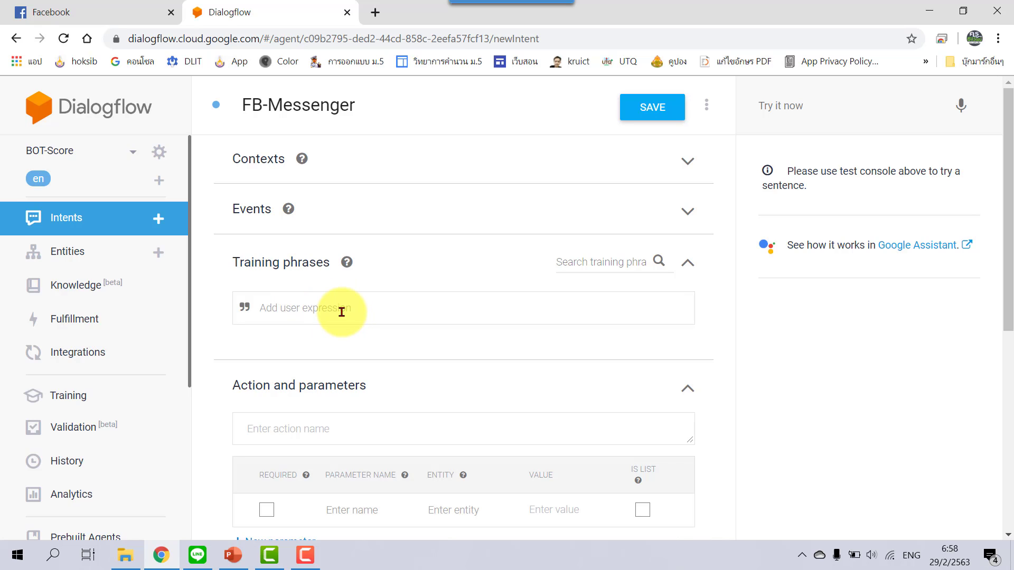
key(grave)
text(ปิดเทอมวันไ)
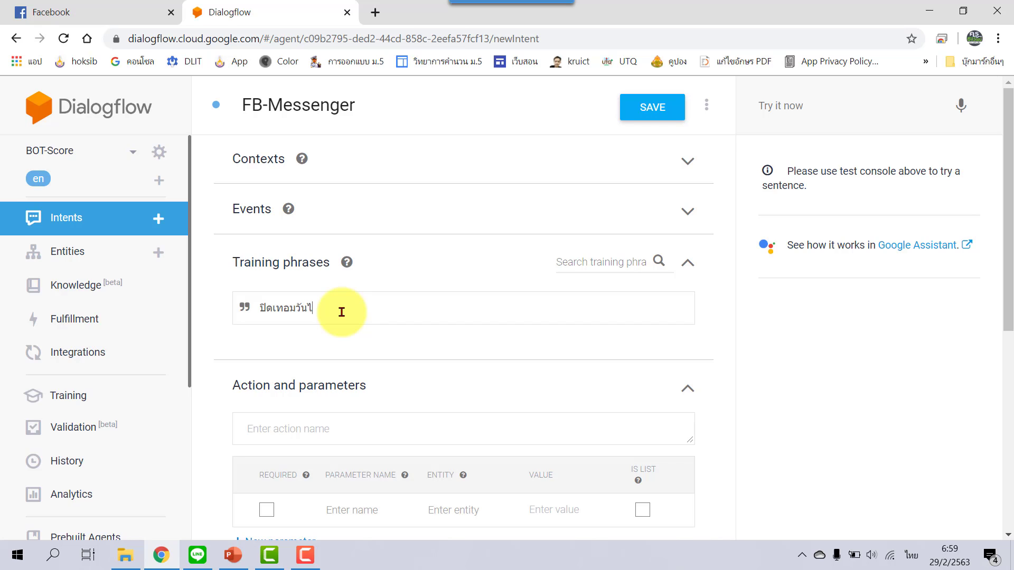
text(หนครับ)
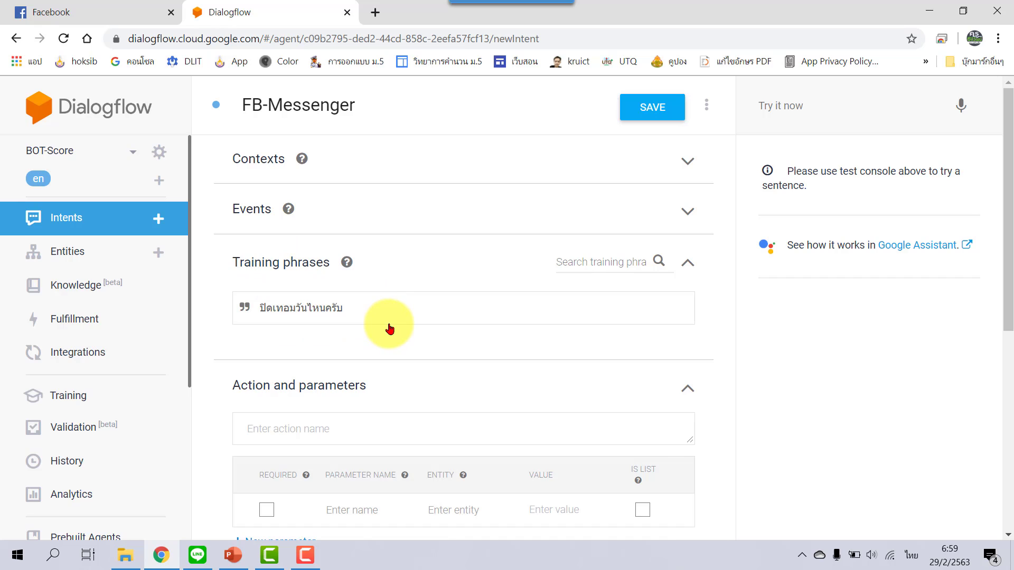
scroll(389, 326, down, 4)
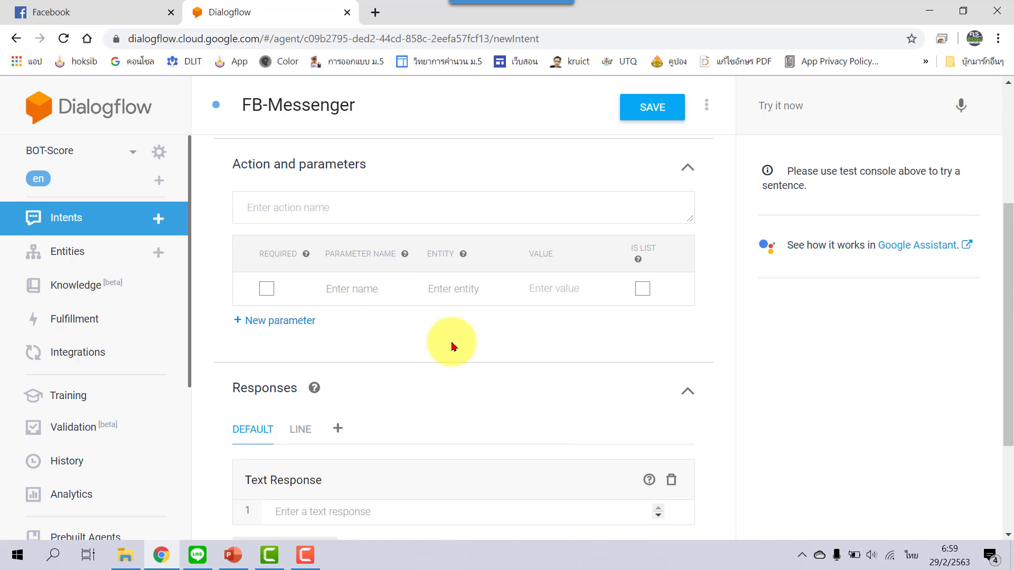
scroll(452, 347, down, 3)
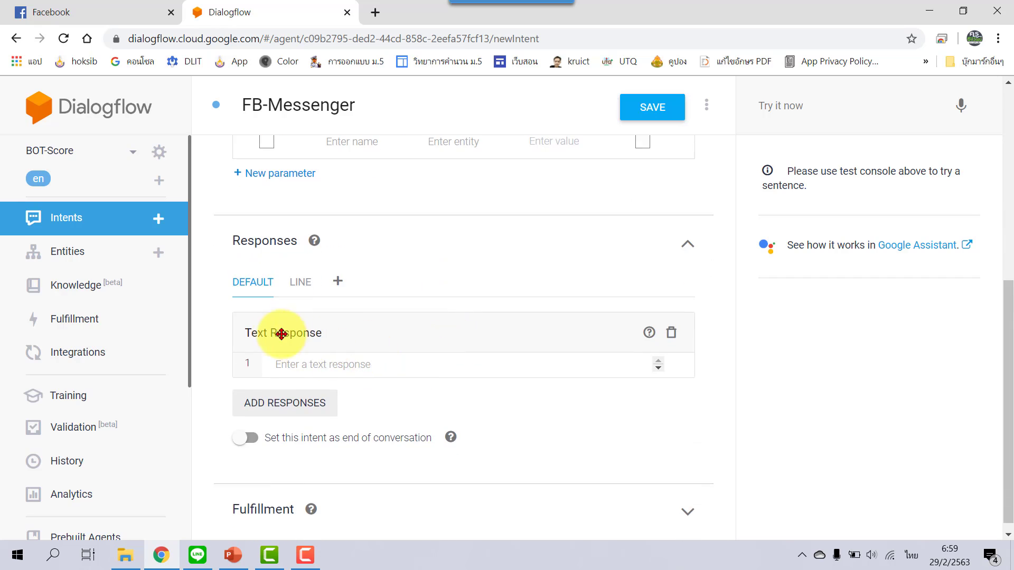
Enter 'จะแจ้งวันปิดเทอมในเพจเร็วๆ นี้ครับ' in the Text Response card.
click(416, 365)
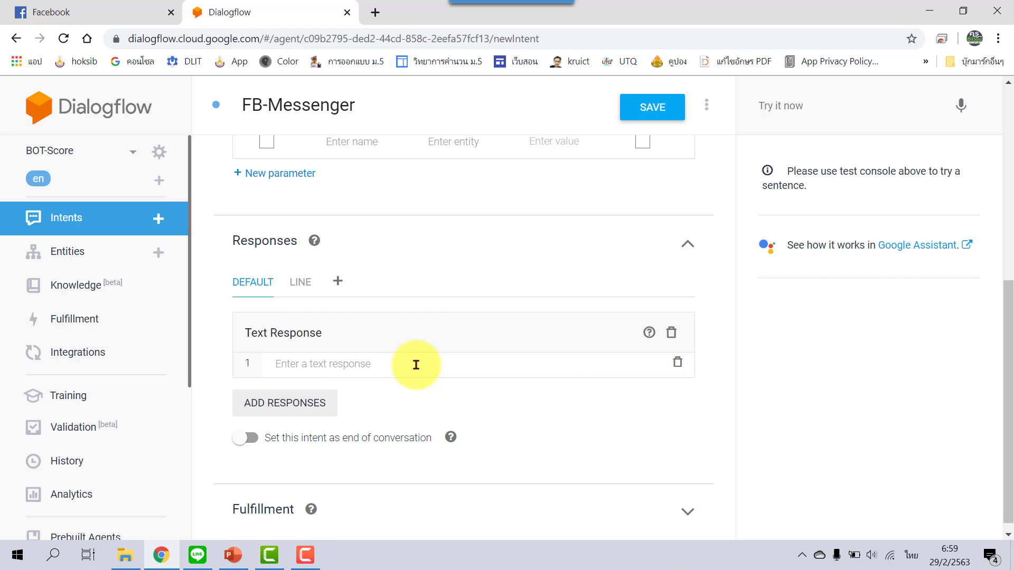
text(ปิดเ)
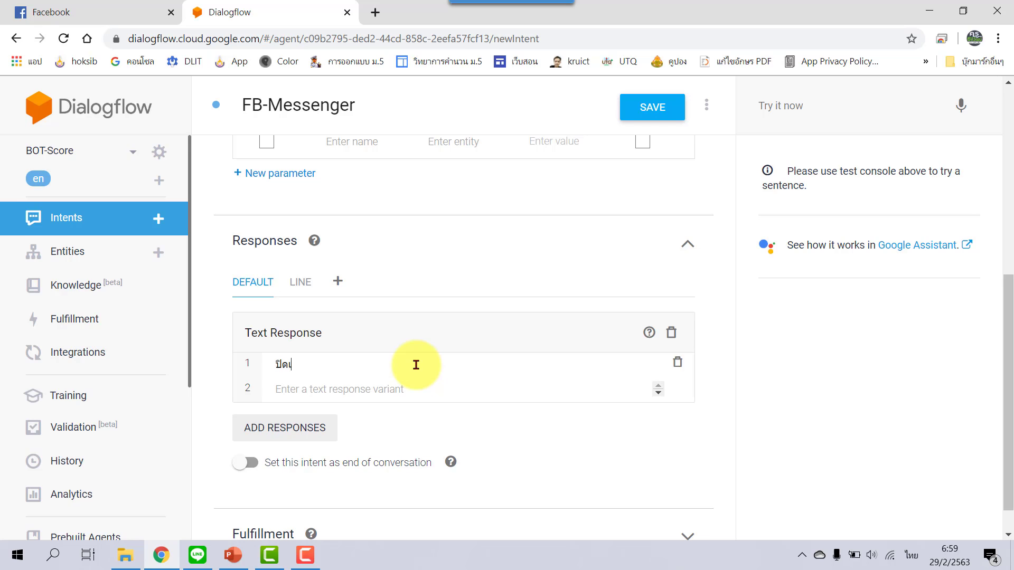
text(ทอ)
key(BackSpace)
key(BackSpace)
key(BackSpace)
key(BackSpace)
key(BackSpace)
key(BackSpace)
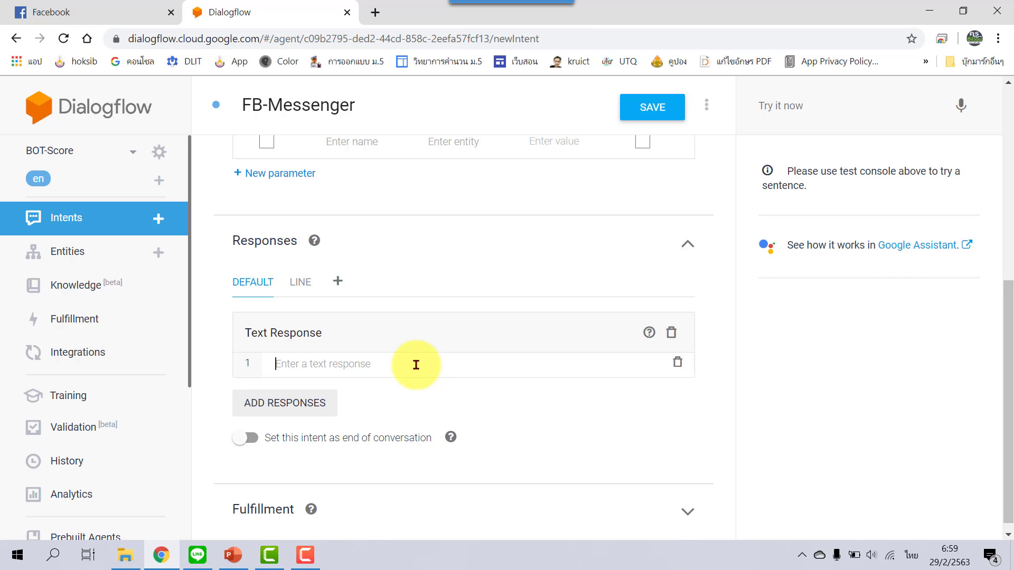
text(จะแจ้)
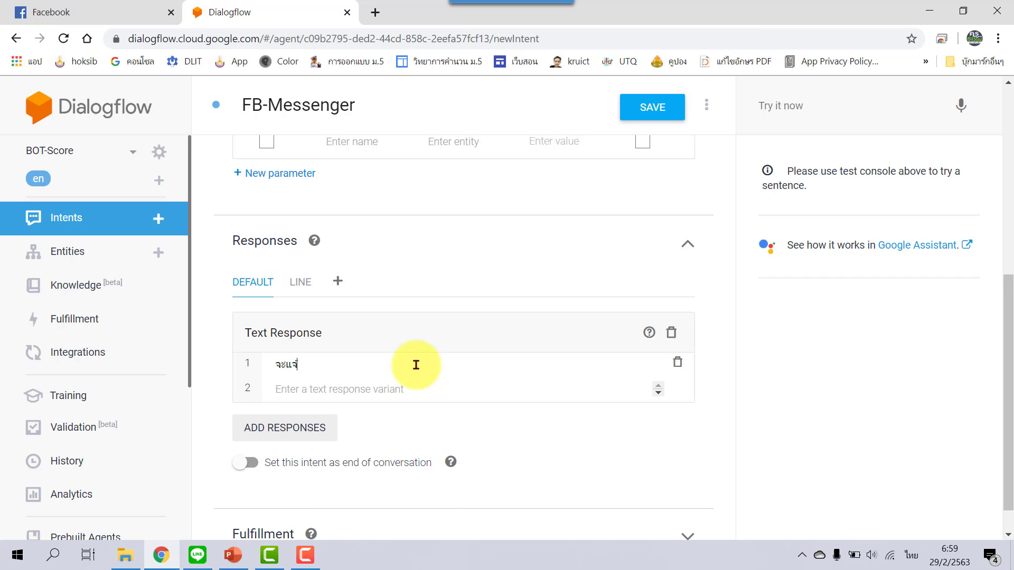
text(งวันปิดเทอมในเพจเ)
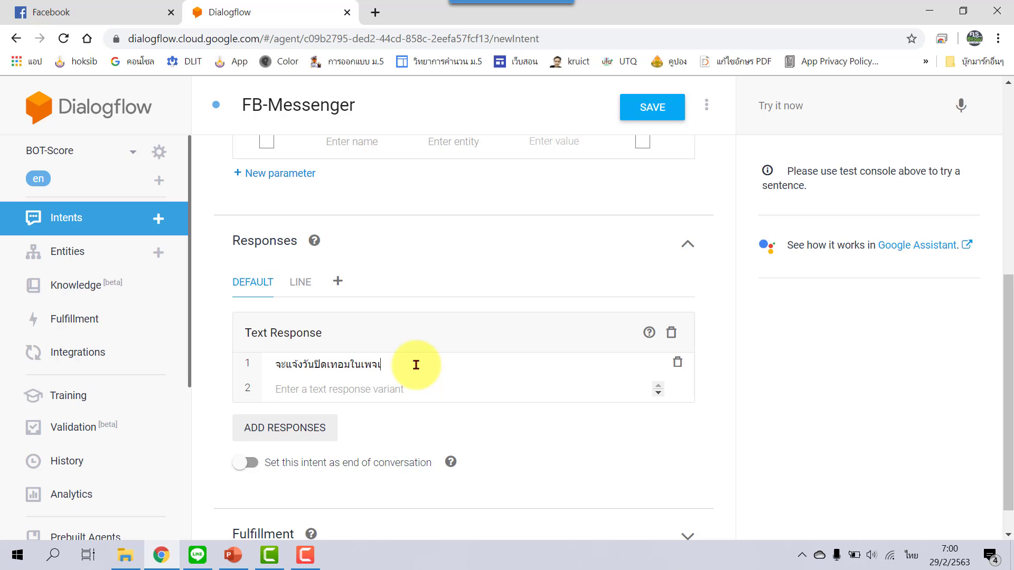
text(ร็วๆ นี้ครับ)
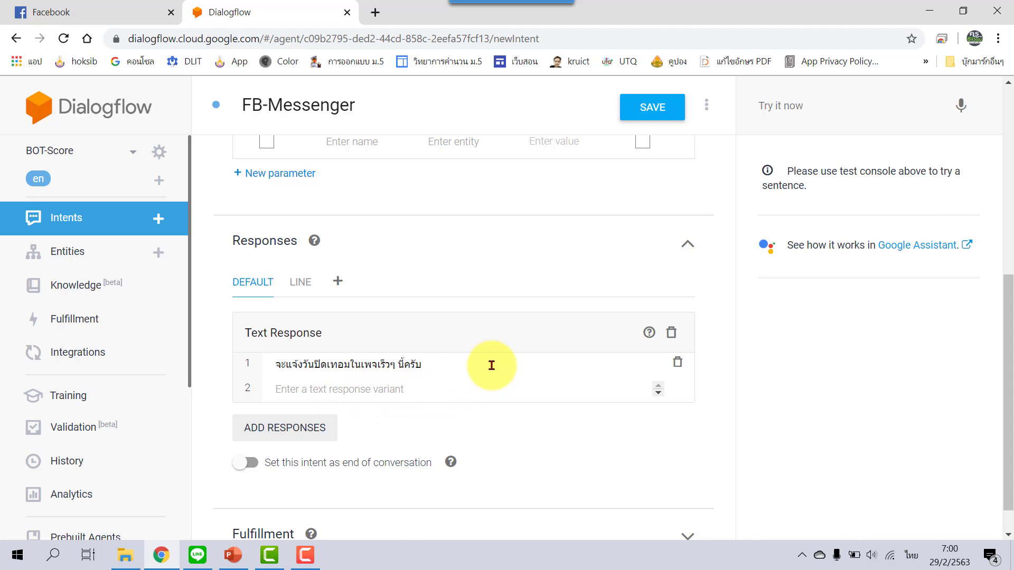
scroll(489, 362, up, 1)
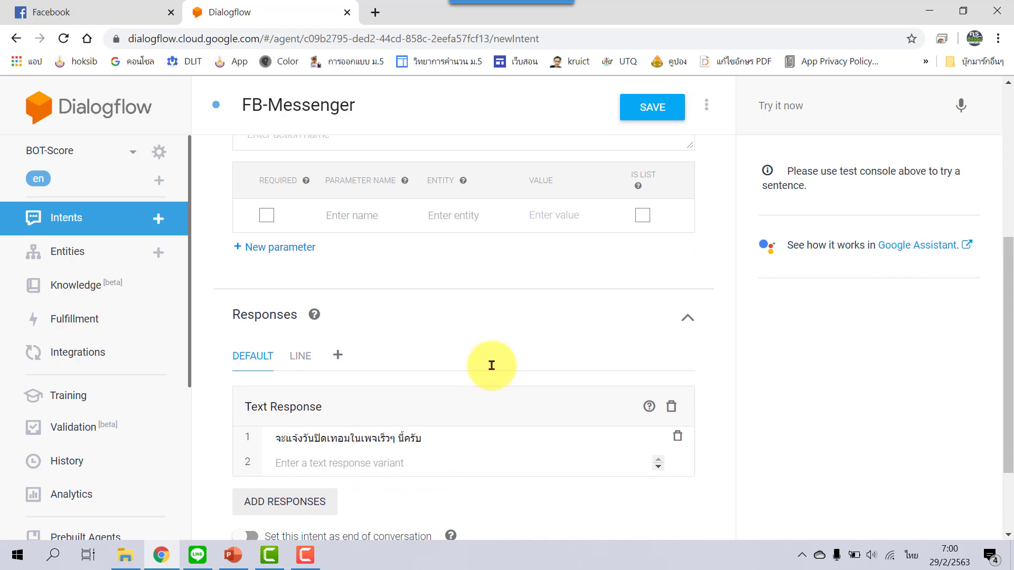
Save FB-Messenger, test it with 'ปิดเทอมวันไหนครับ' in Try it now, then go to Facebook.
click(656, 108)
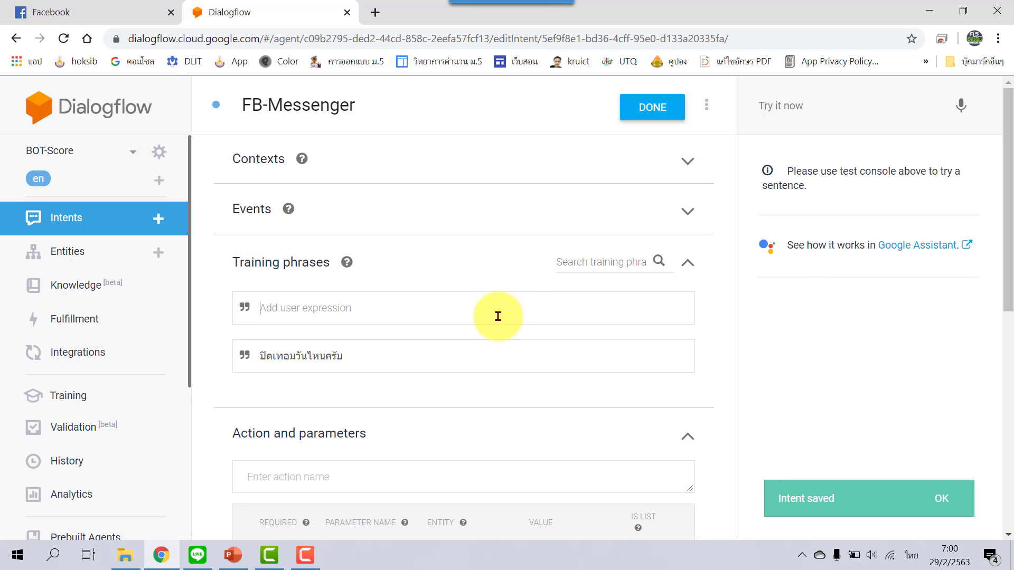
click(819, 110)
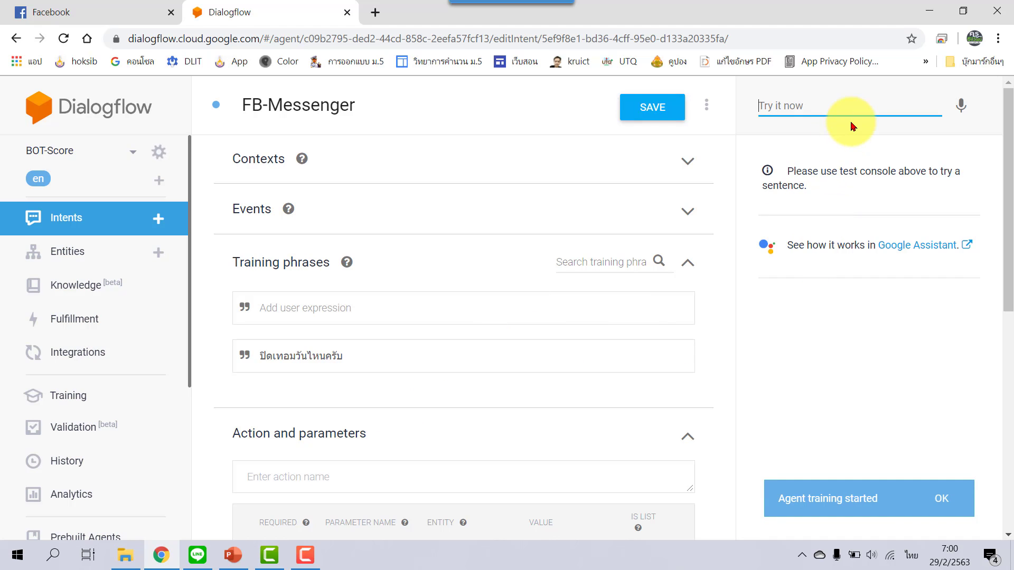
text(ปิดเทอมวัน)
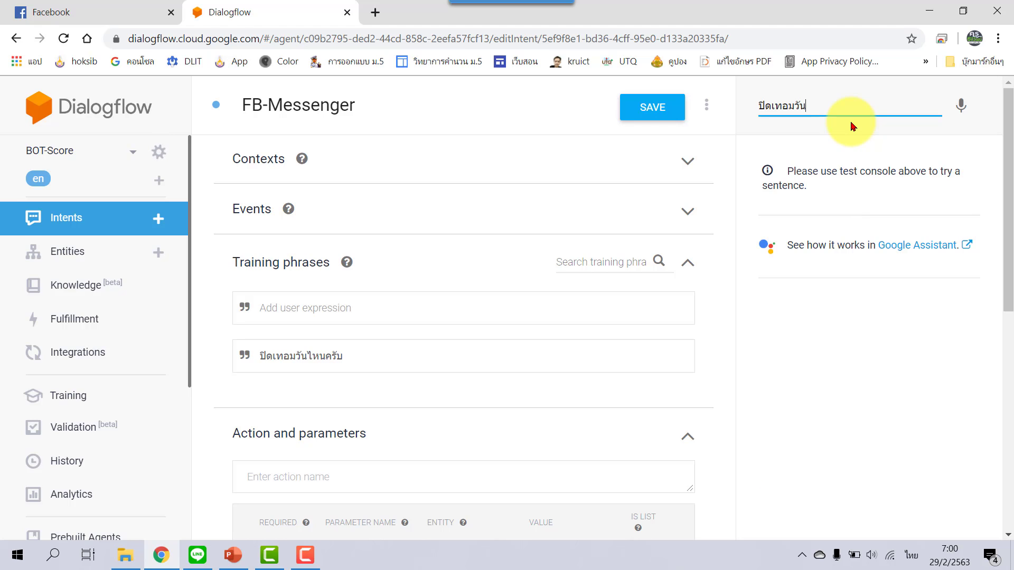
text(ไหนครับ)
key(Return)
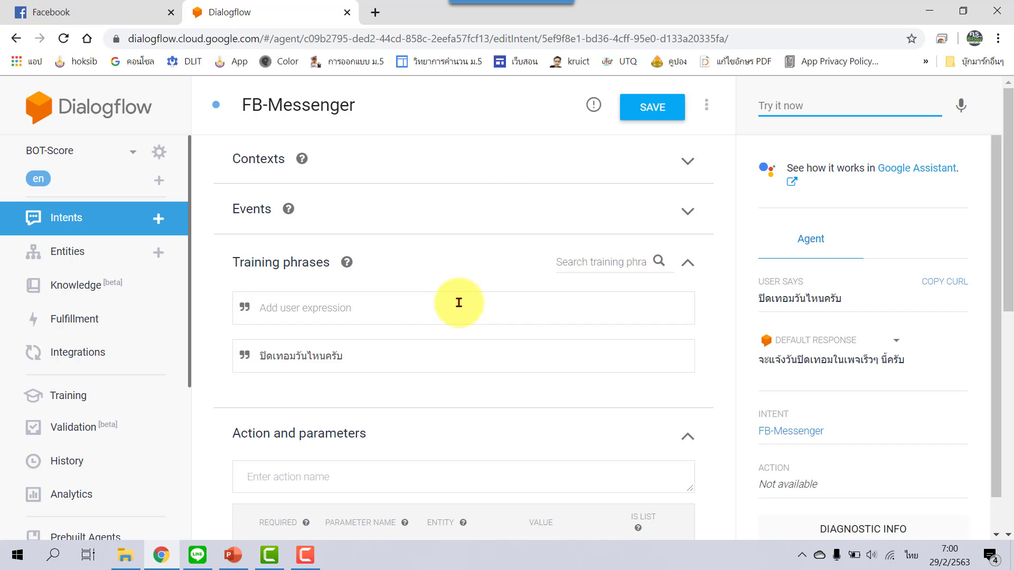
click(107, 12)
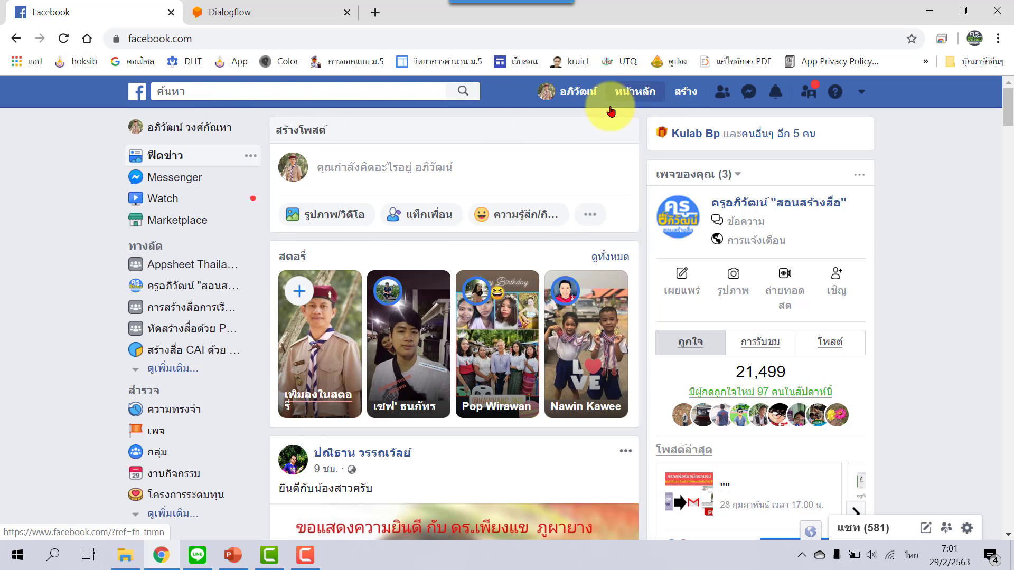
From the news feed, go to Pages and start creating a new Page with สร้างเพจ.
click(635, 92)
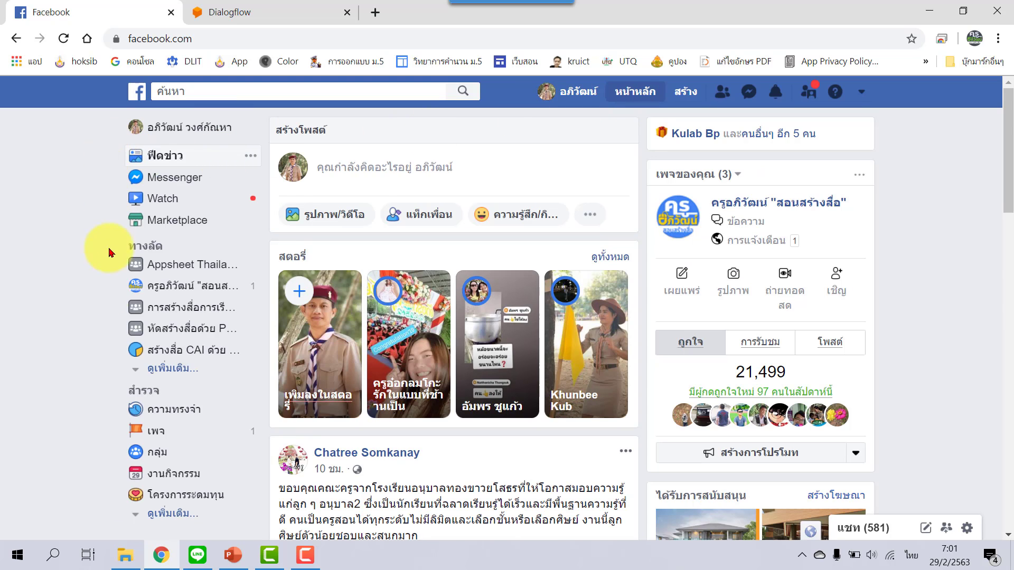
click(184, 437)
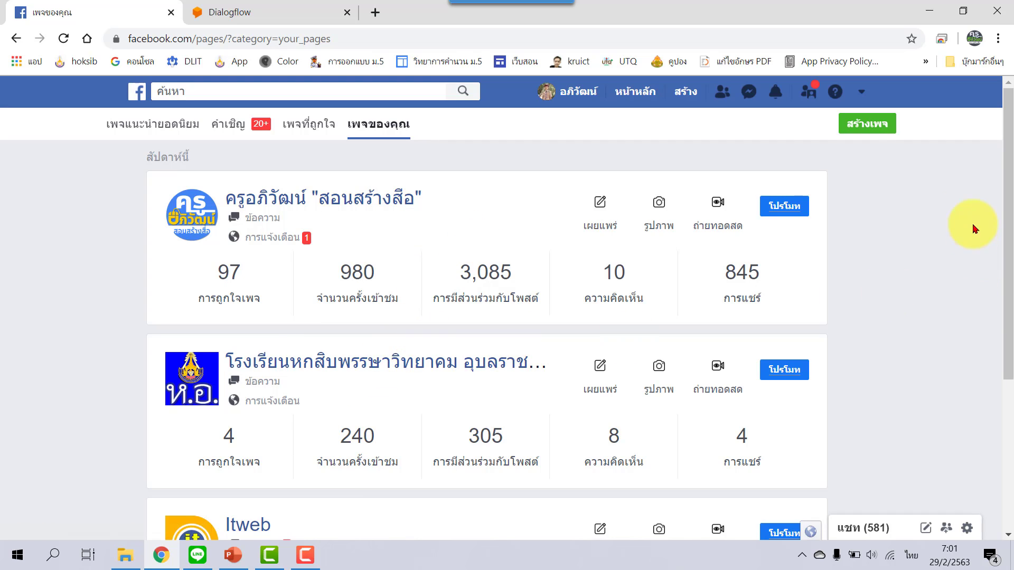
click(878, 130)
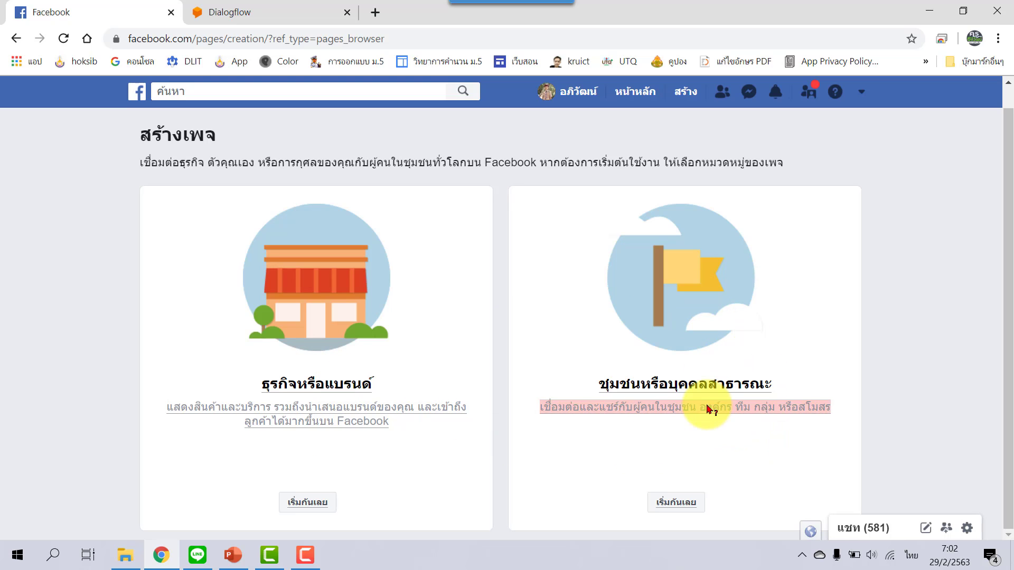
Choose Community or Public Figure, naming the page โรงเรียนอภิวัฒน์วิทยาคม with category กีฬา.
click(677, 502)
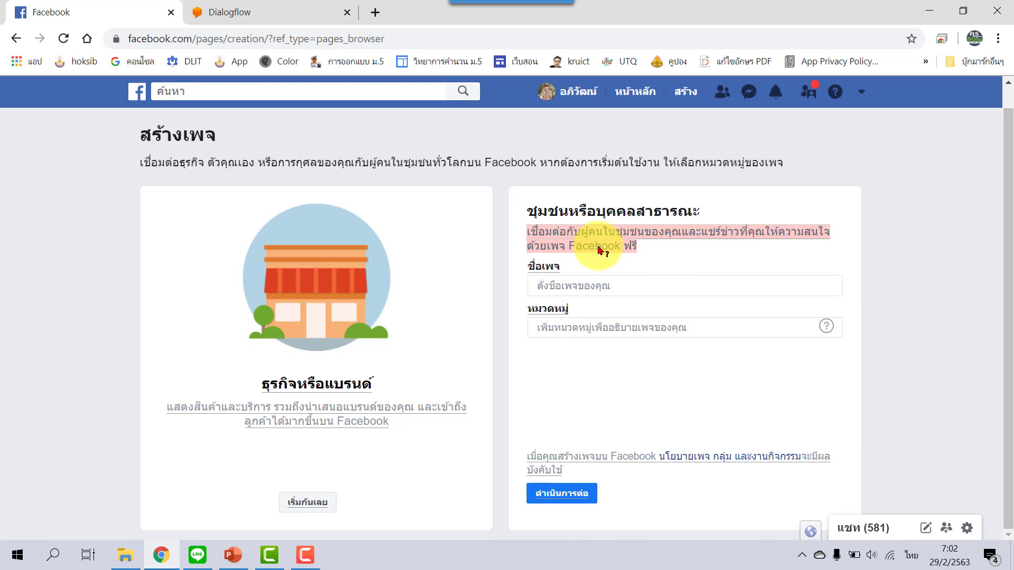
click(579, 285)
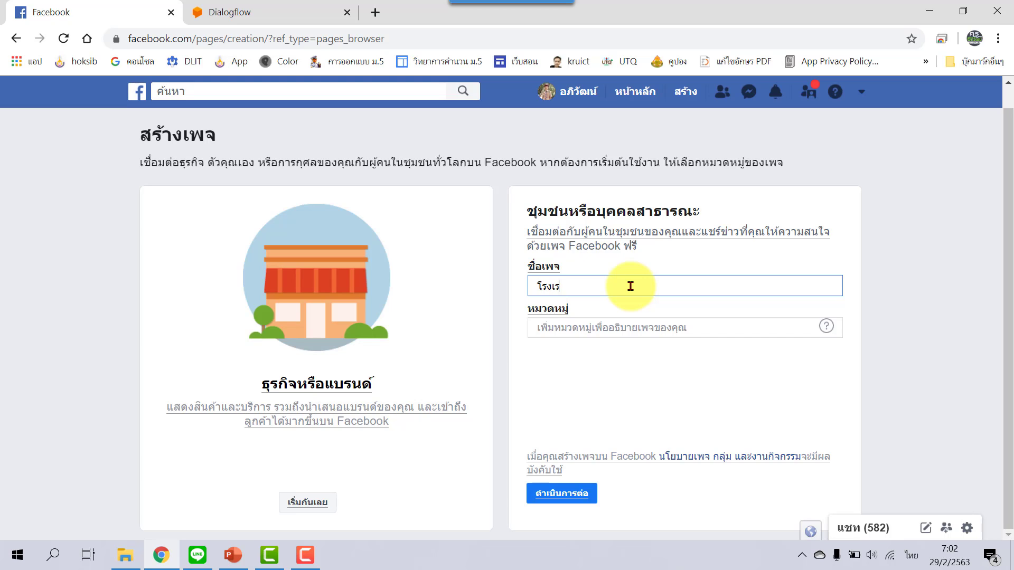
text(ียนอภิวัฒน์วิทยาคม)
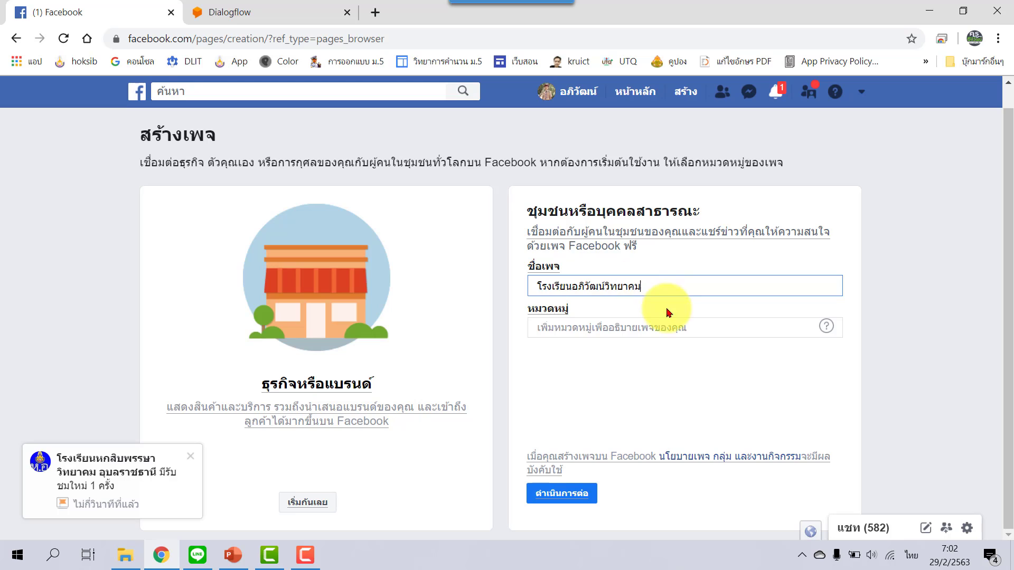
click(712, 328)
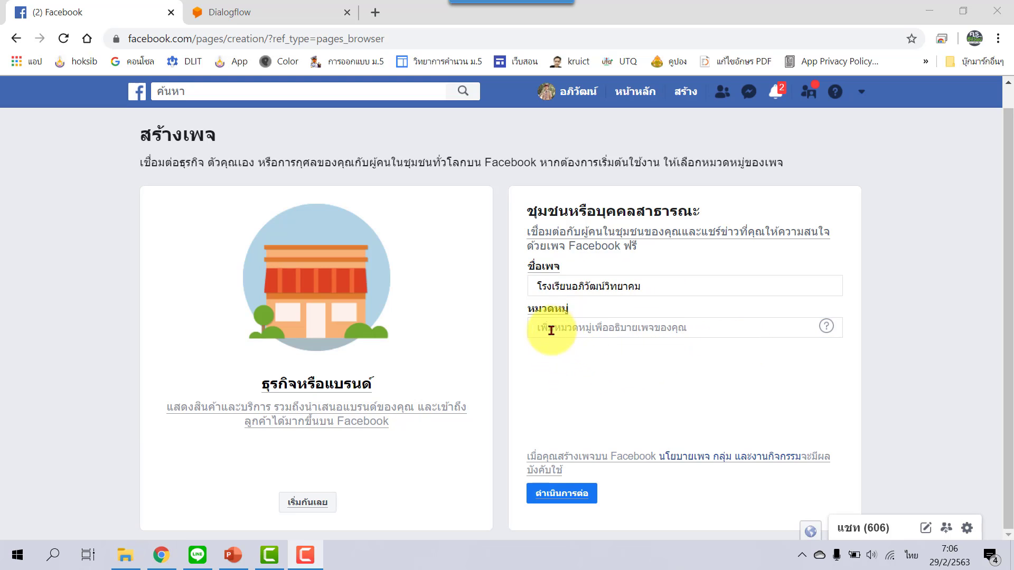
click(706, 325)
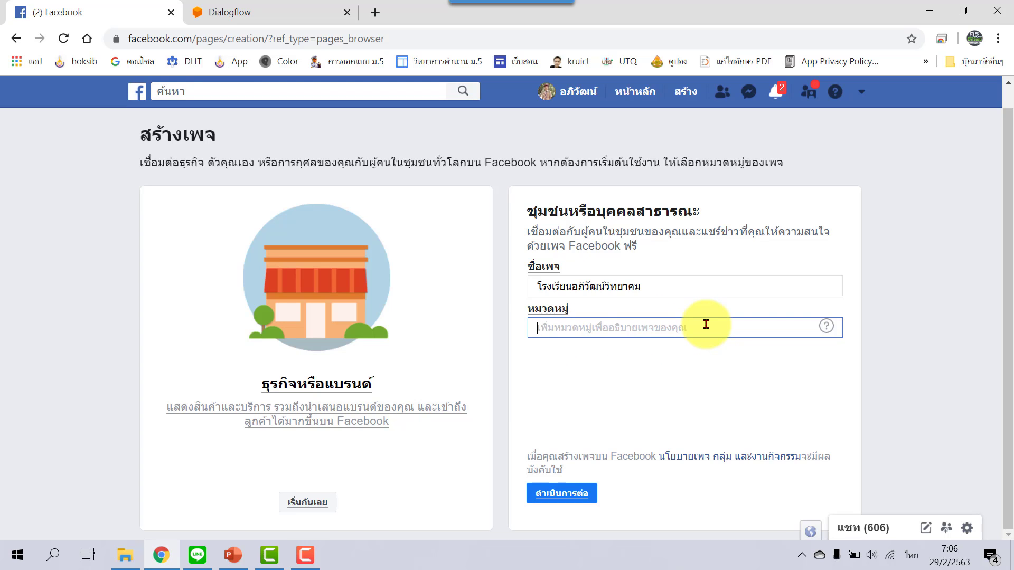
text(ก)
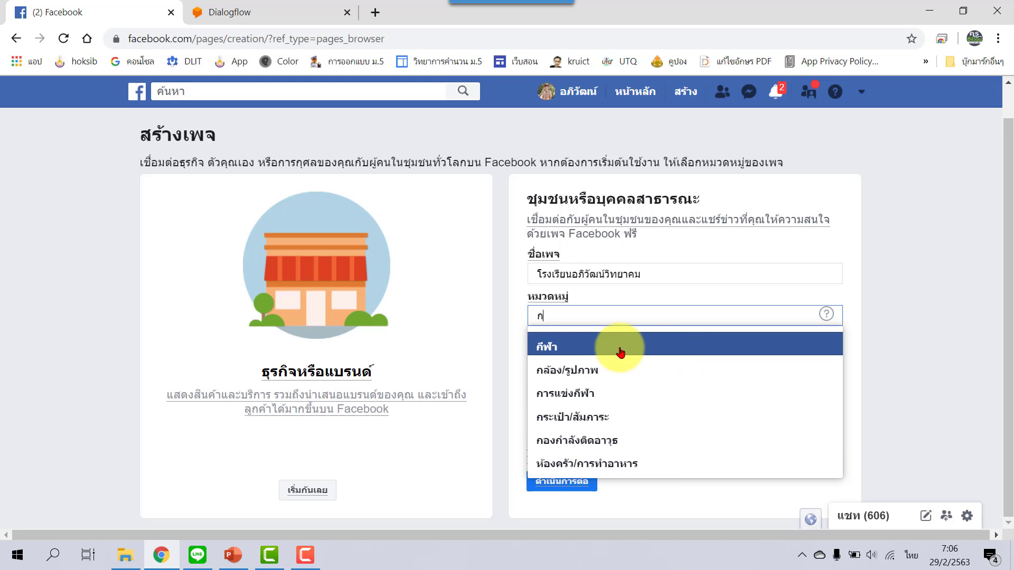
click(557, 346)
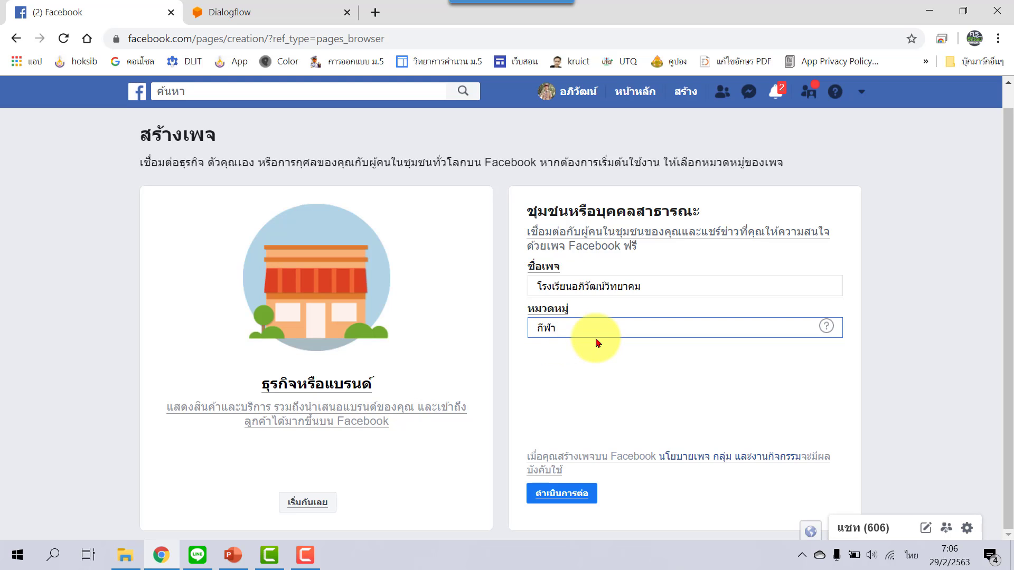
Create the page and upload robot image 2 from D:\LINE BOT CHAT as its profile picture.
click(592, 493)
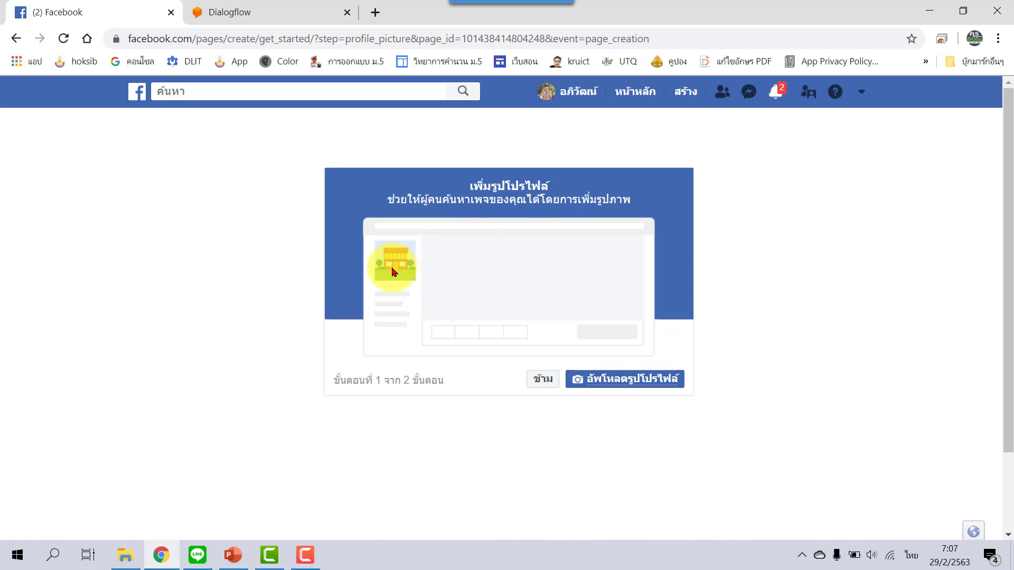
click(232, 554)
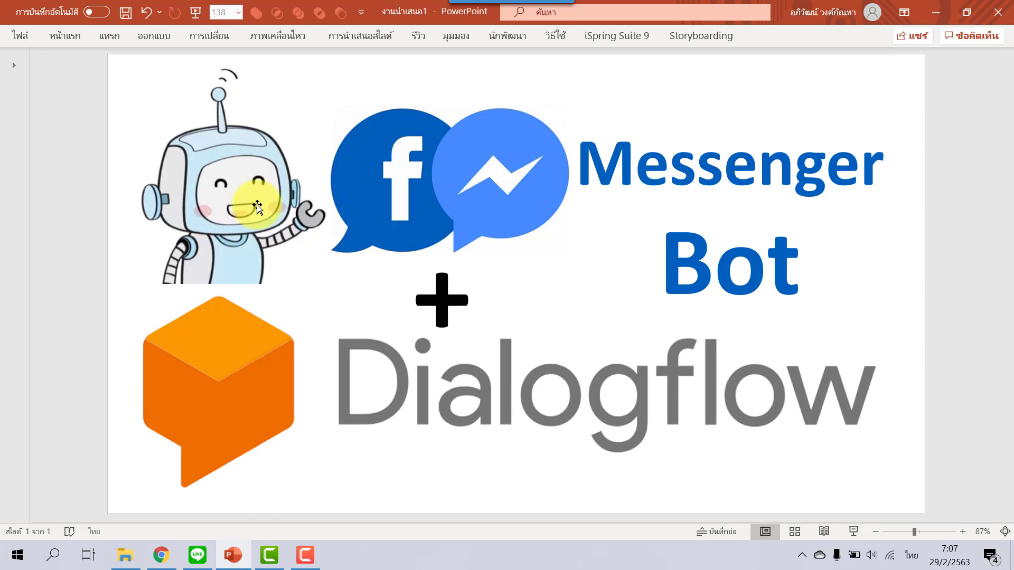
click(161, 554)
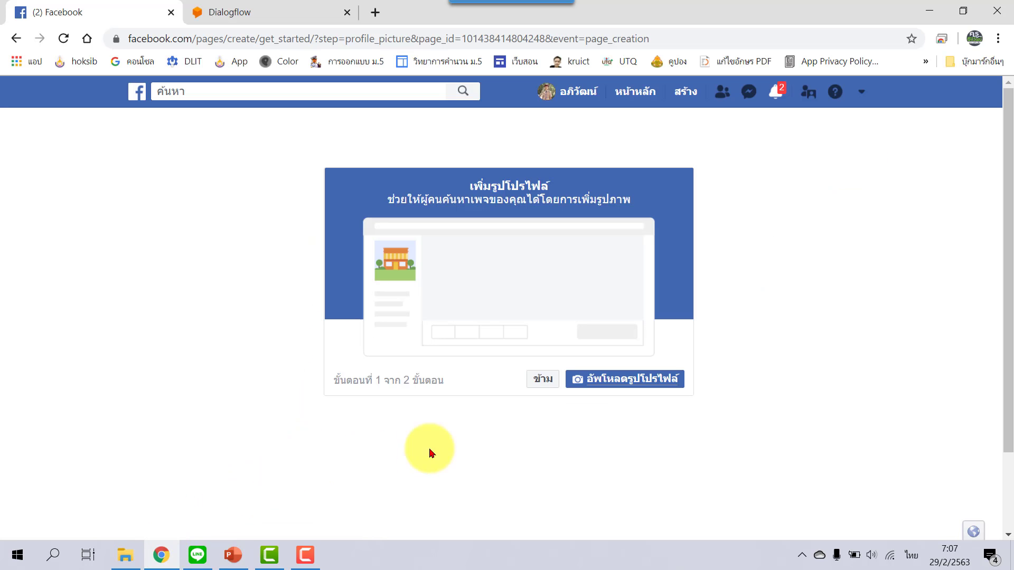
click(660, 387)
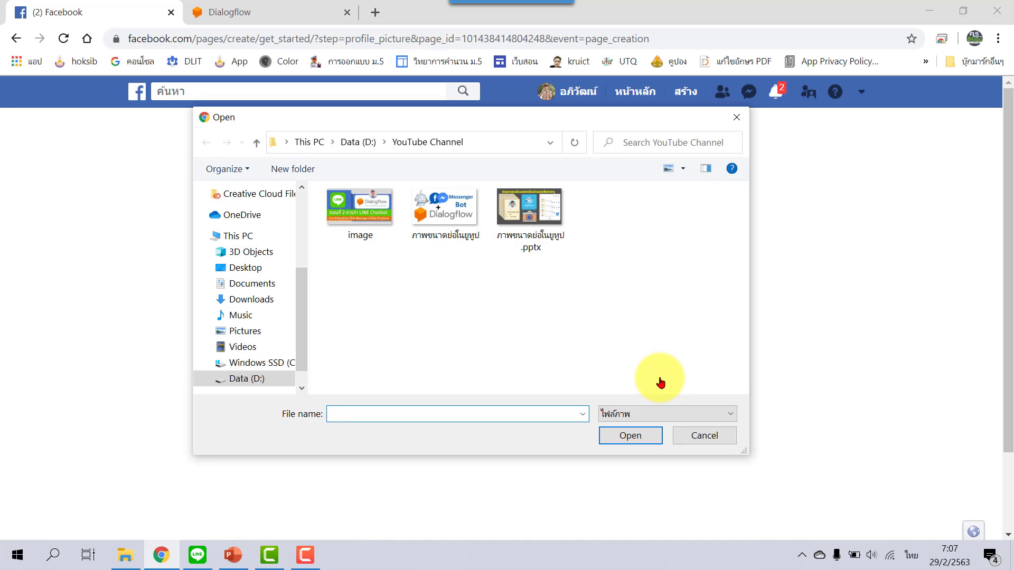
click(359, 142)
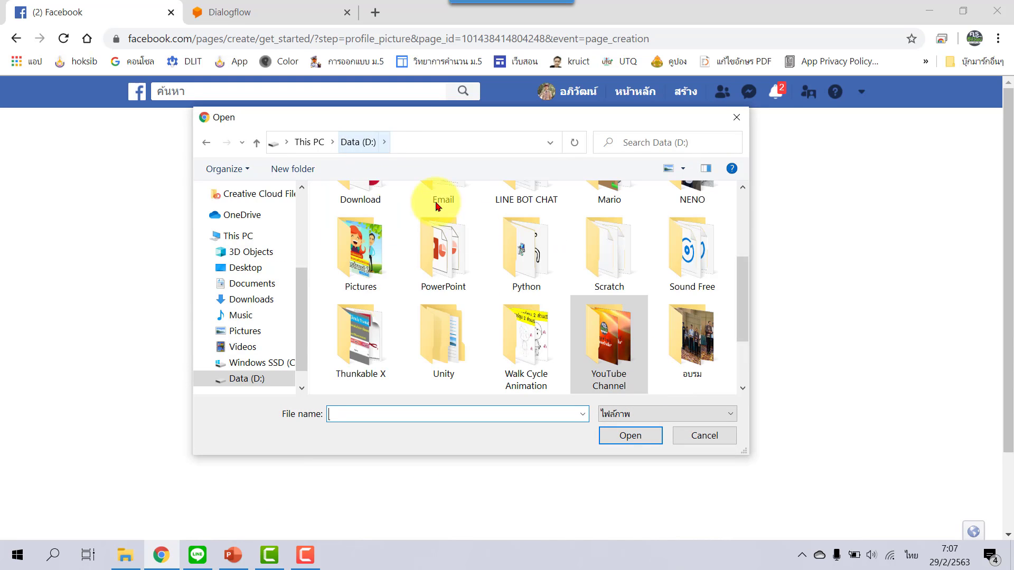
scroll(515, 322, up, 1)
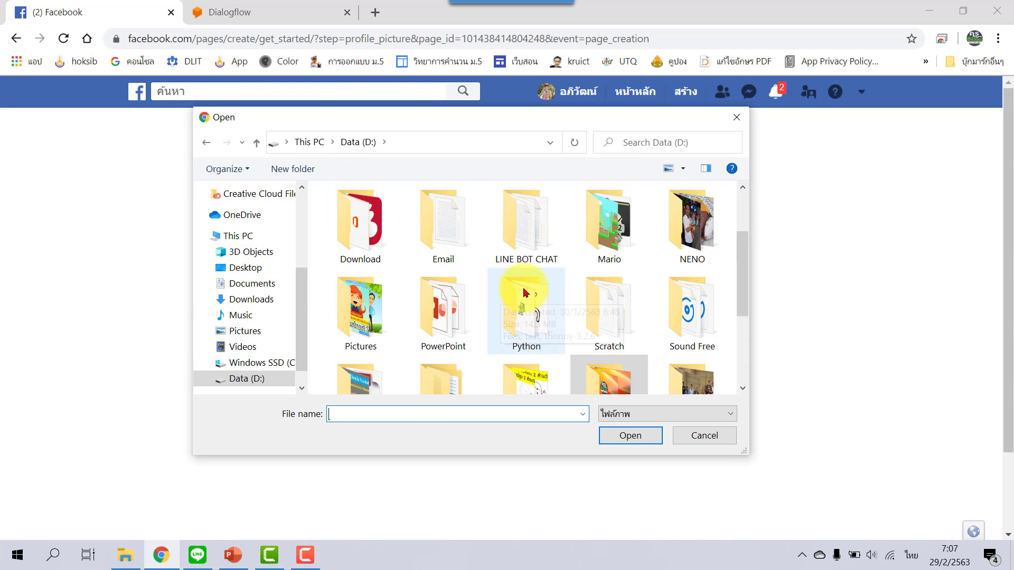
scroll(574, 302, up, 1)
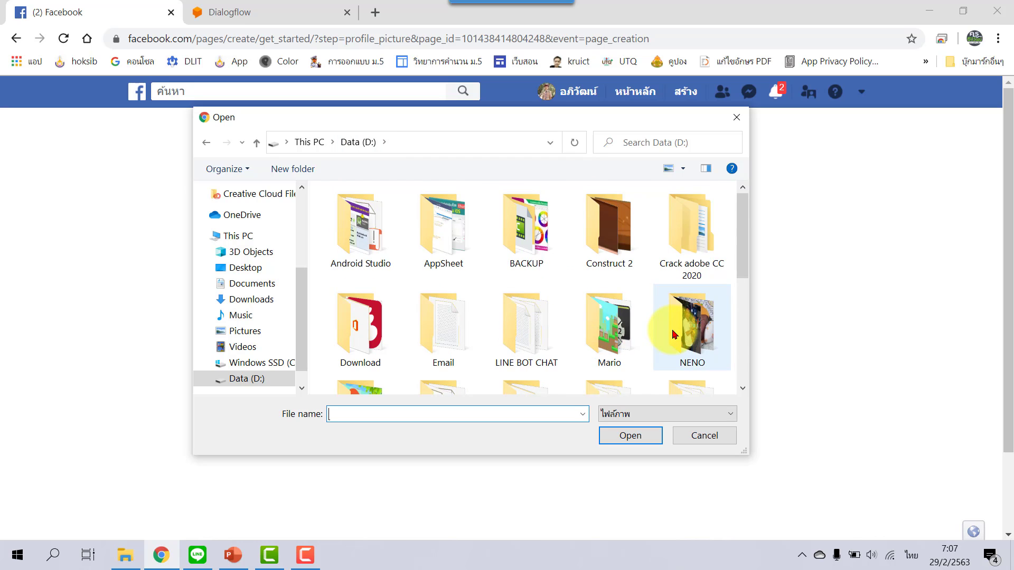
scroll(674, 328, down, 1)
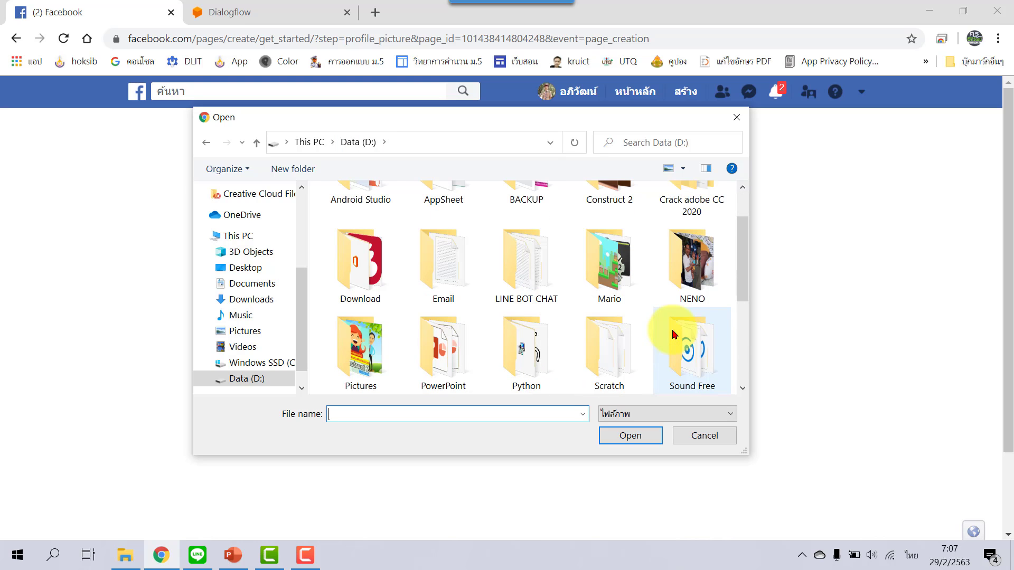
double_click(526, 286)
double_click(446, 323)
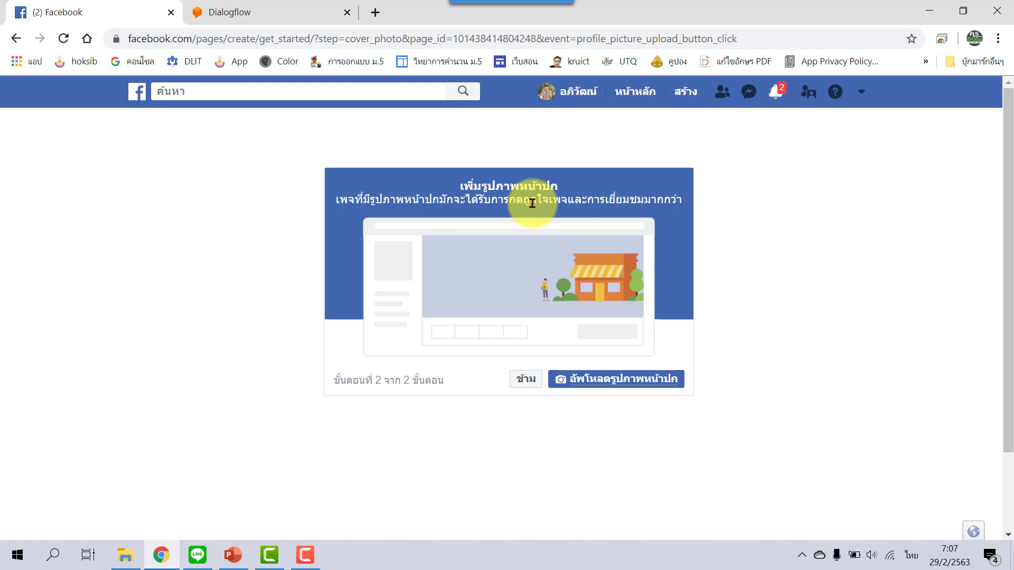
Skip the cover photo step of page setup.
click(663, 381)
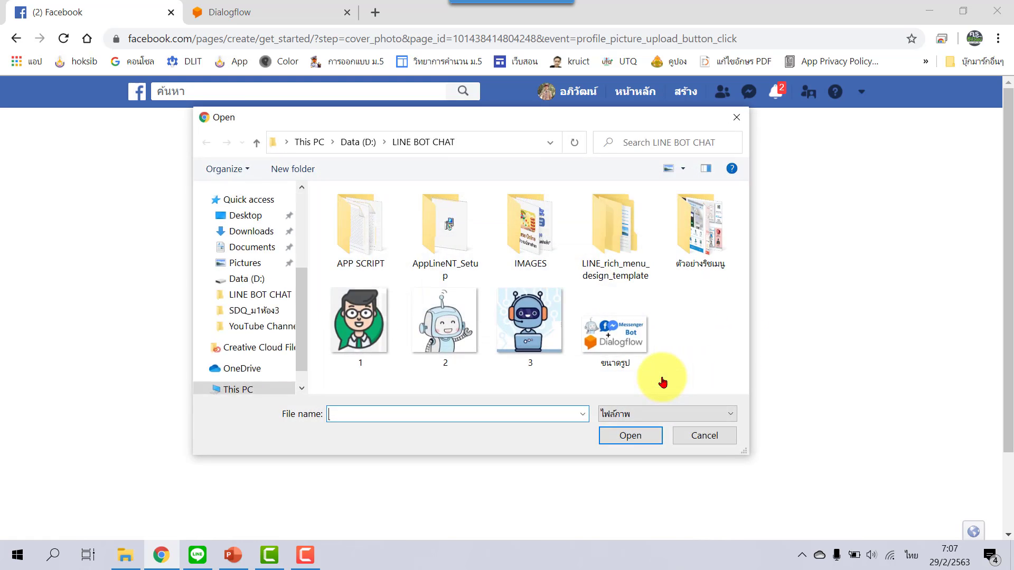
click(653, 354)
double_click(614, 337)
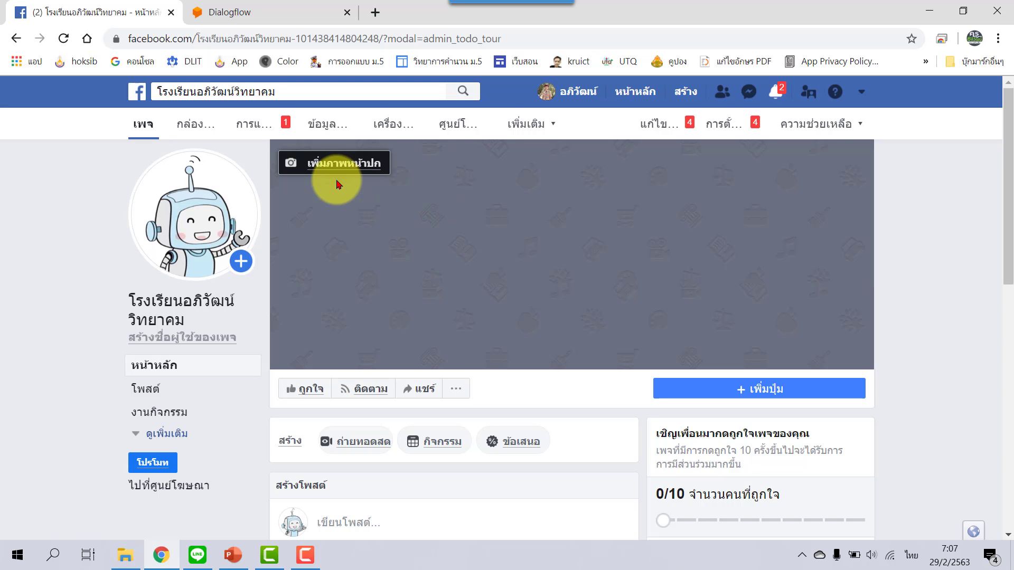
Upload the Messenger Bot Dialogflow banner as the cover photo and save it.
click(304, 169)
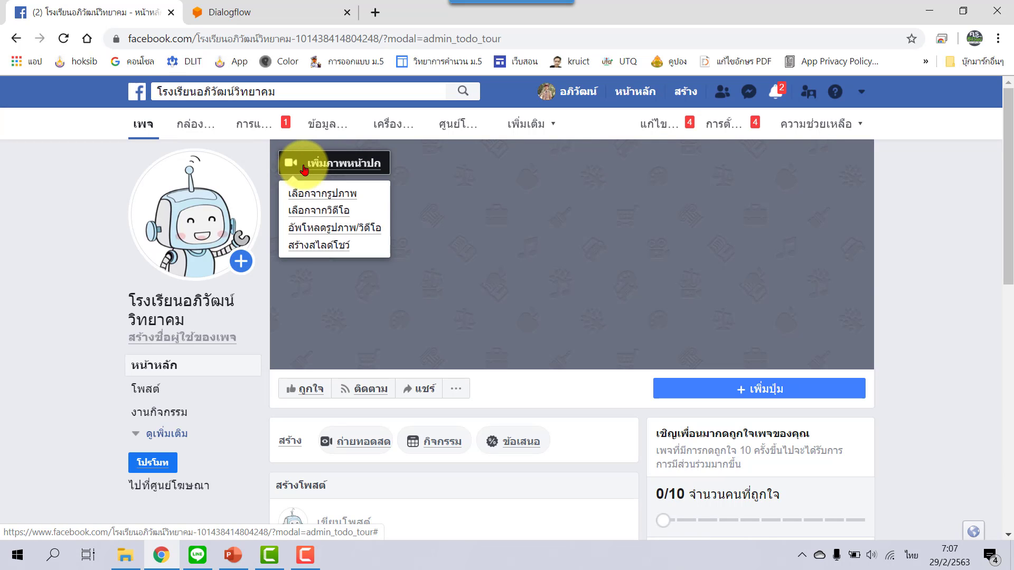
click(352, 232)
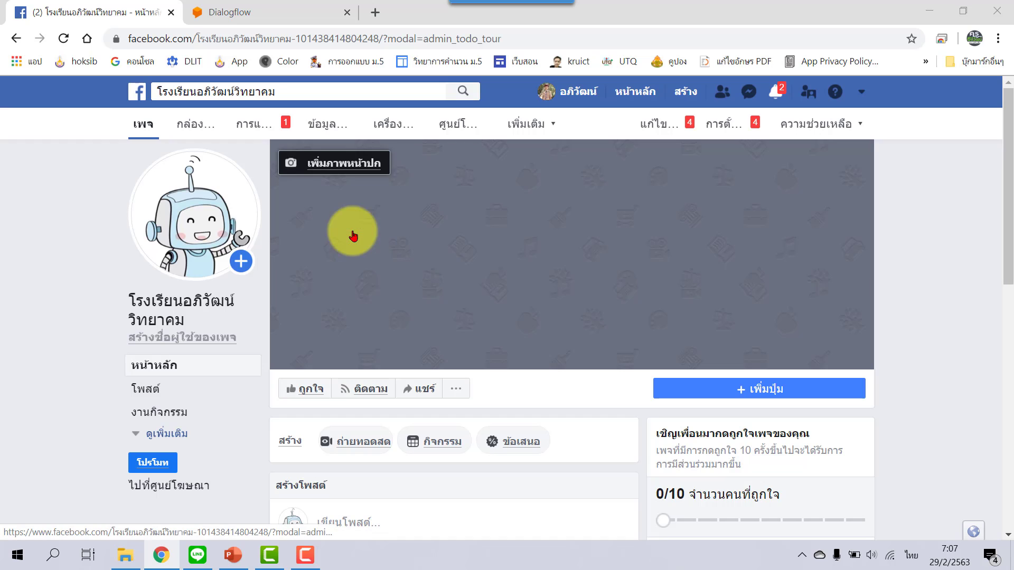
double_click(613, 334)
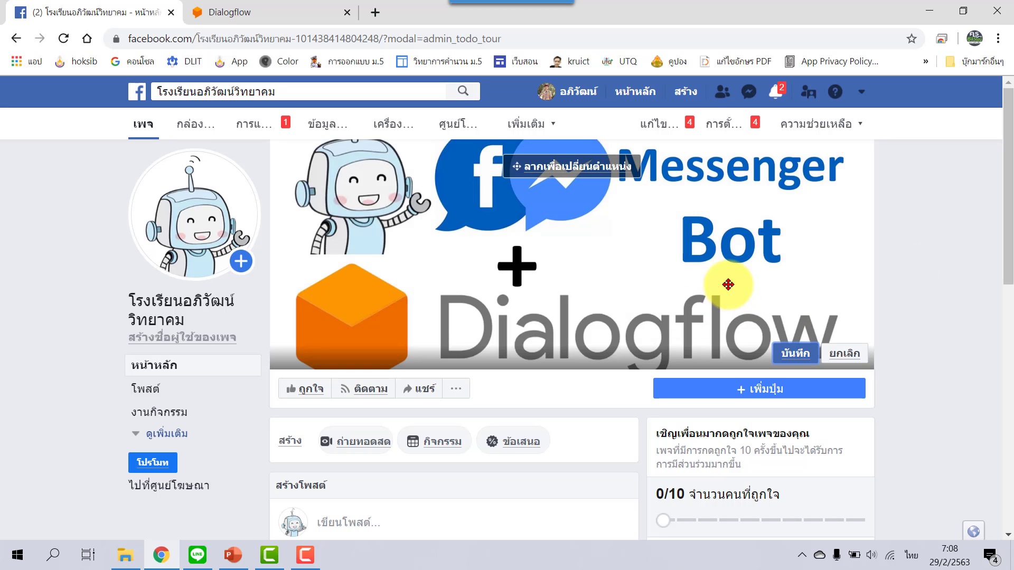
click(789, 353)
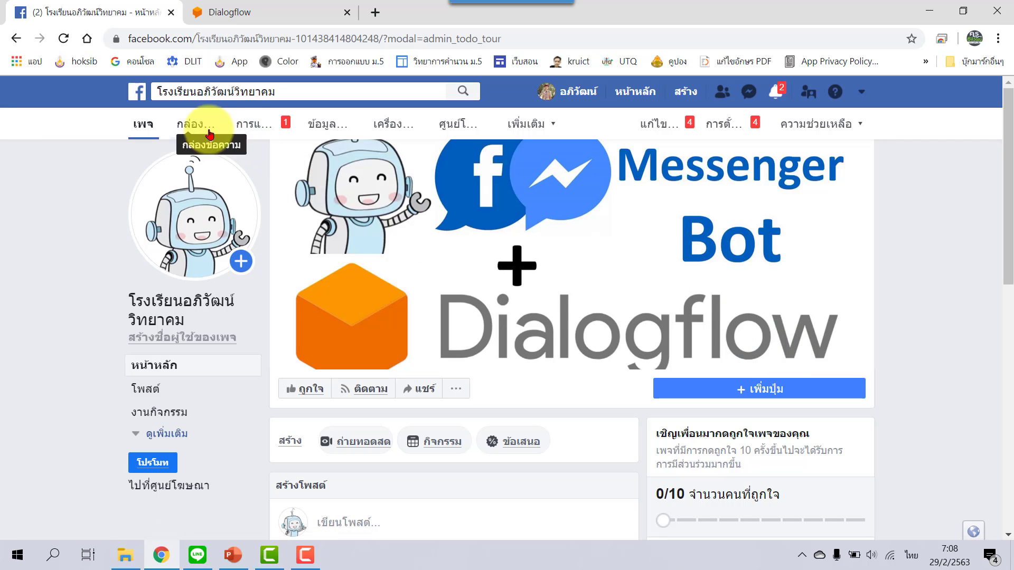
Check the profile picture options and close them without changes.
mouse_move(240, 201)
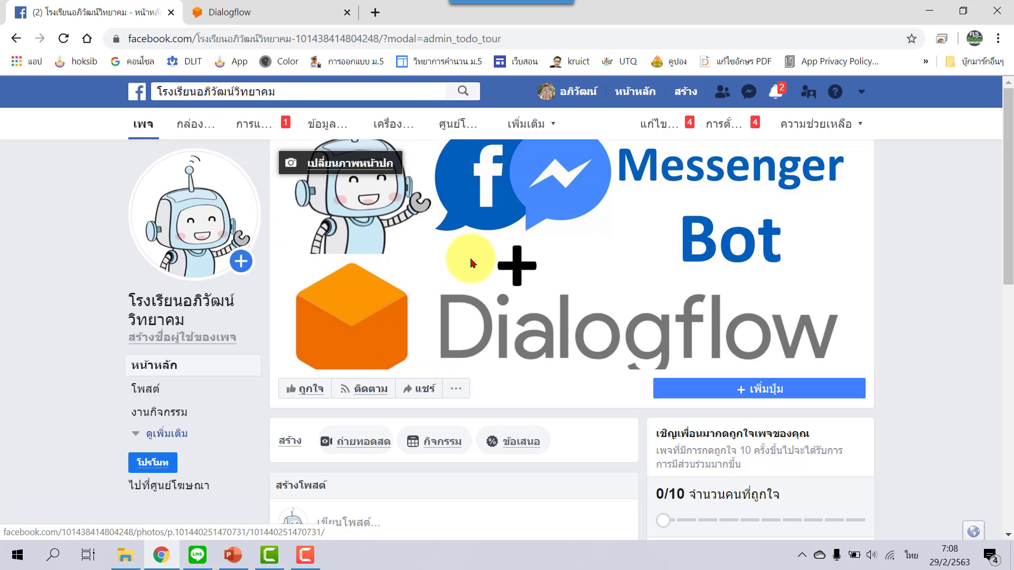
click(178, 249)
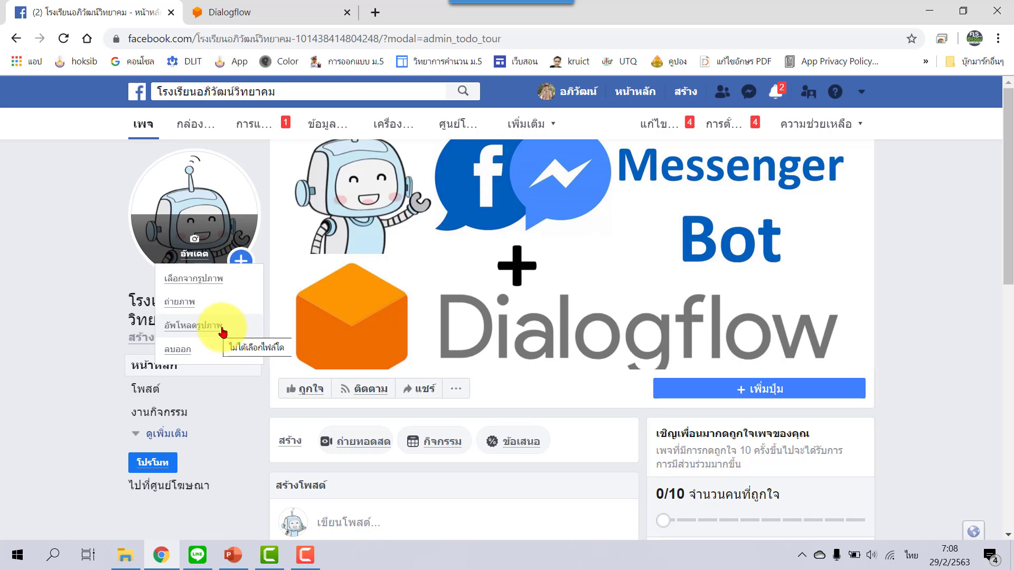
click(92, 222)
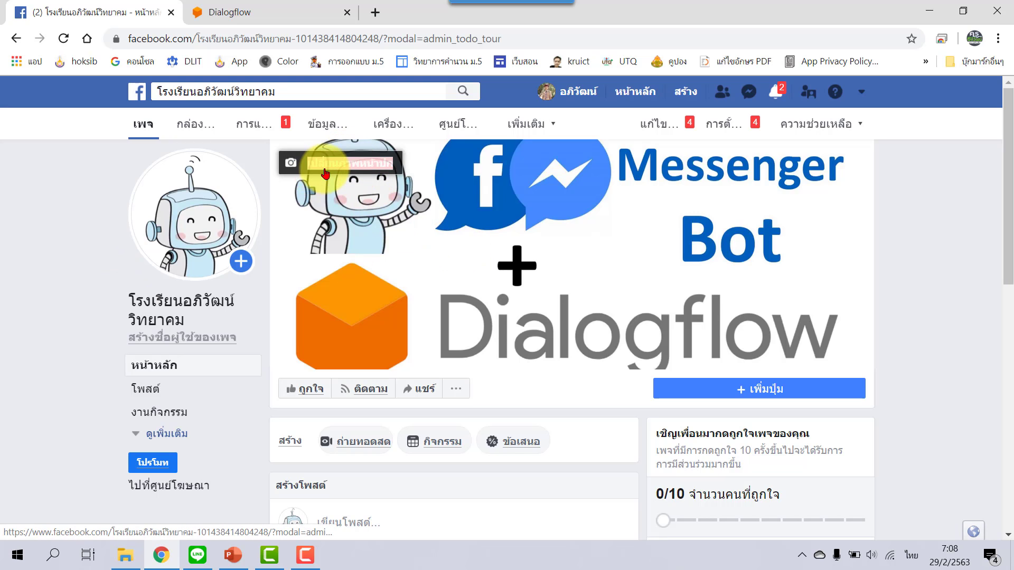
drag(317, 164, 412, 240)
click(412, 239)
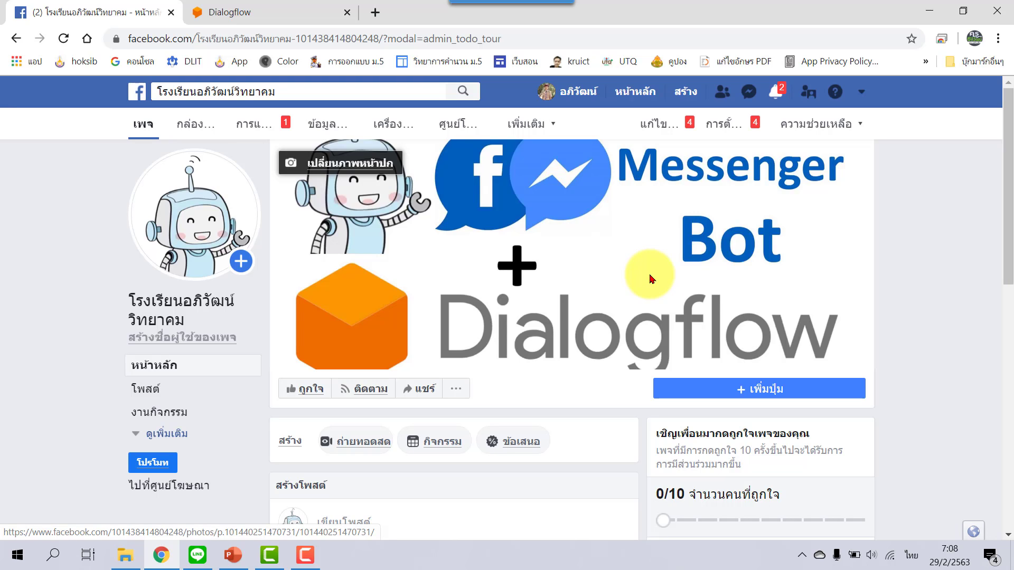
Review the FB-Messenger intent, return to the Facebook page, and open a new blank tab.
click(267, 12)
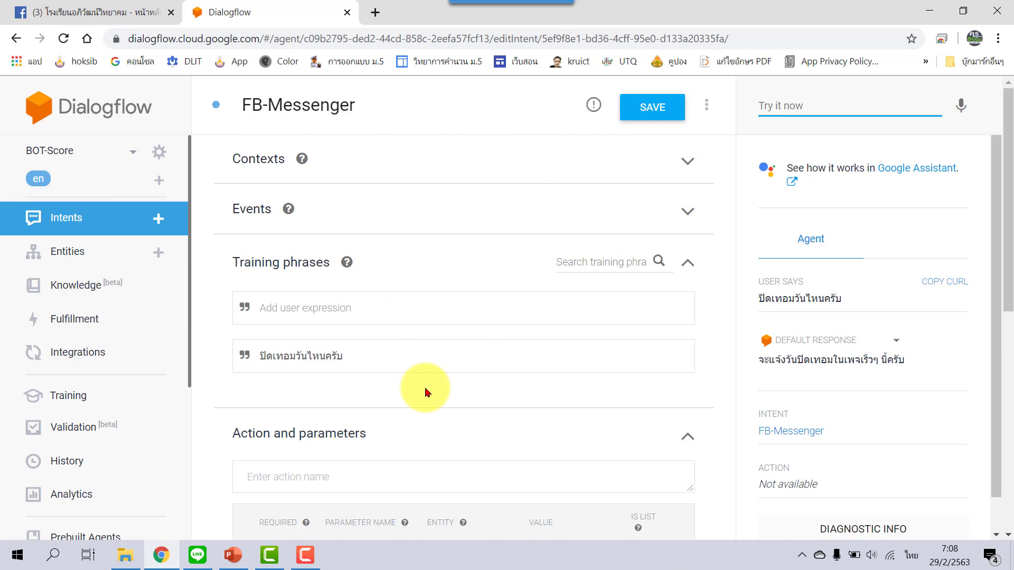
click(112, 14)
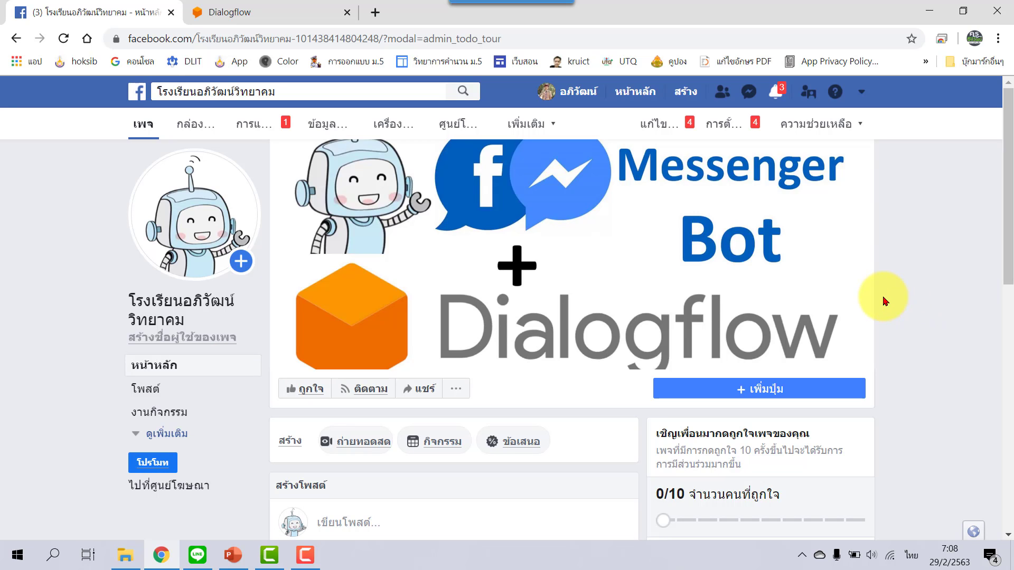
click(374, 11)
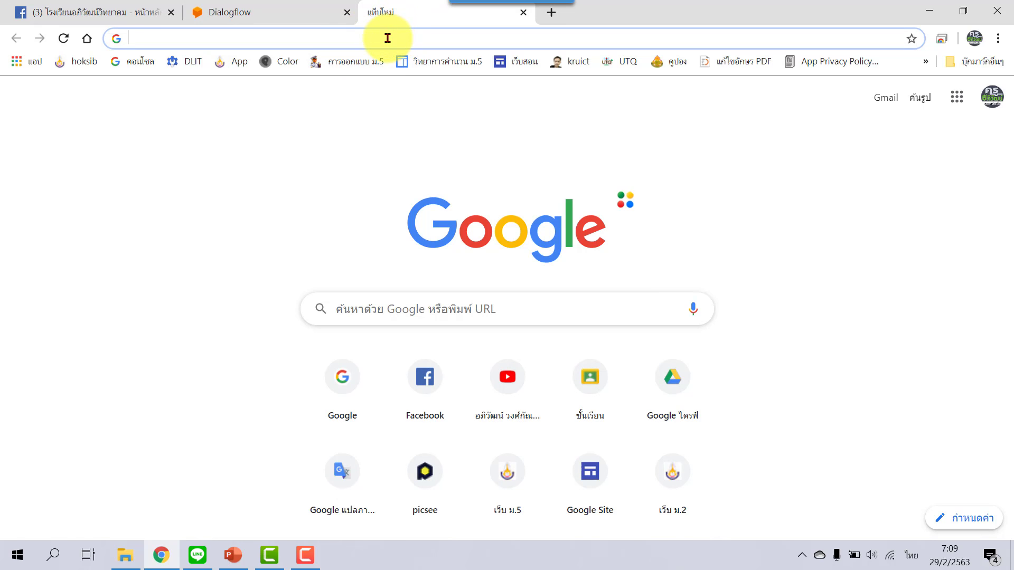
Switch the keyboard to English and go to developers.facebook.com/apps in Chrome.
key(alt+shift)
text(de)
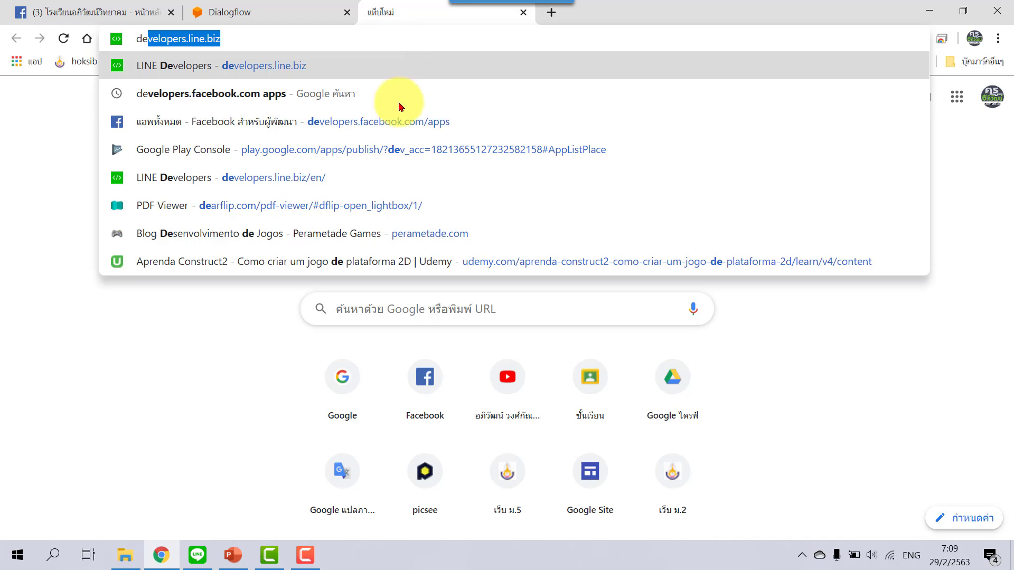
click(407, 130)
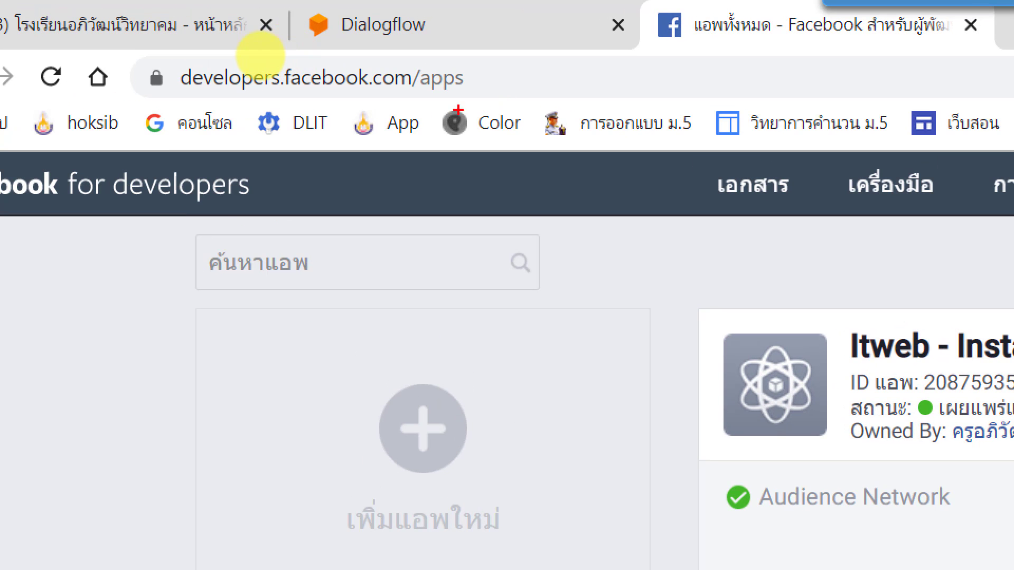
View the My Apps list showing wp-comment, apivat, c2-login and hoksib school.
drag(326, 97, 373, 201)
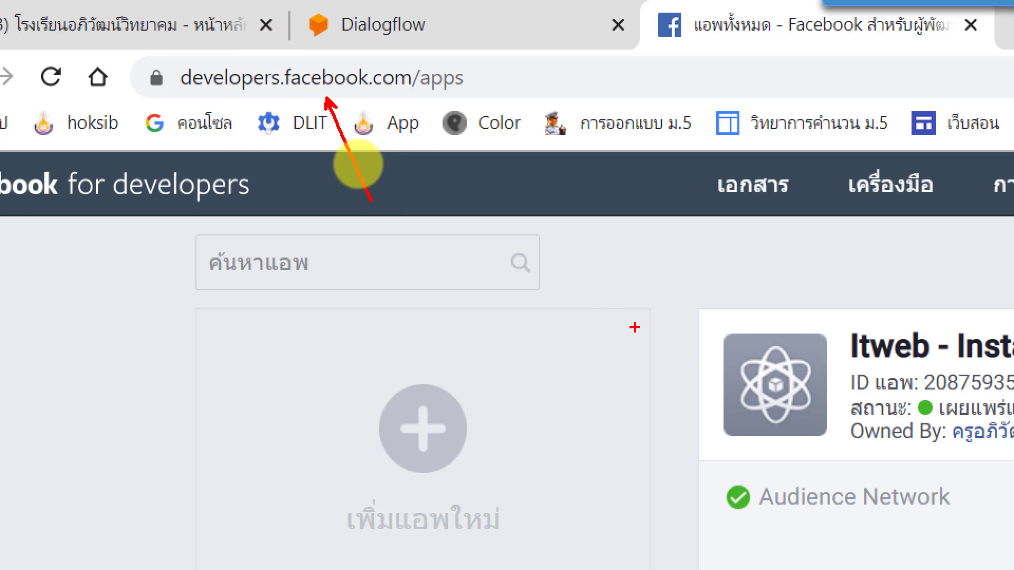
key(Escape)
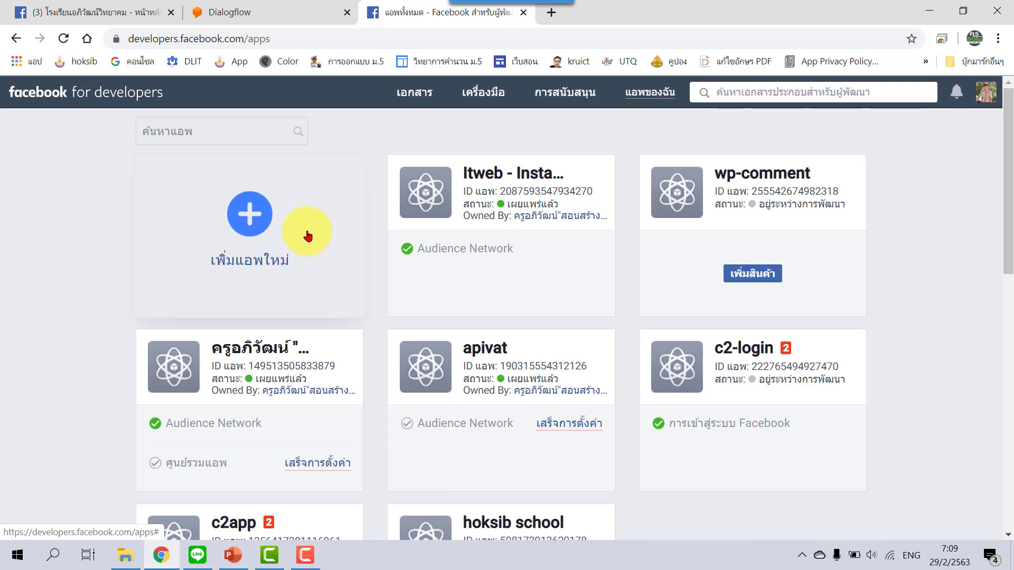
click(260, 231)
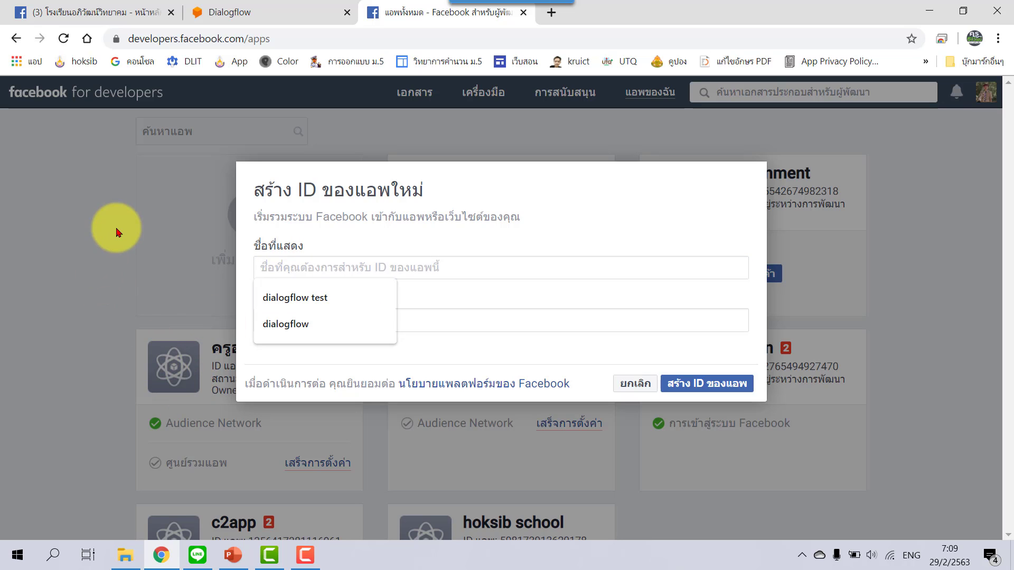
click(468, 258)
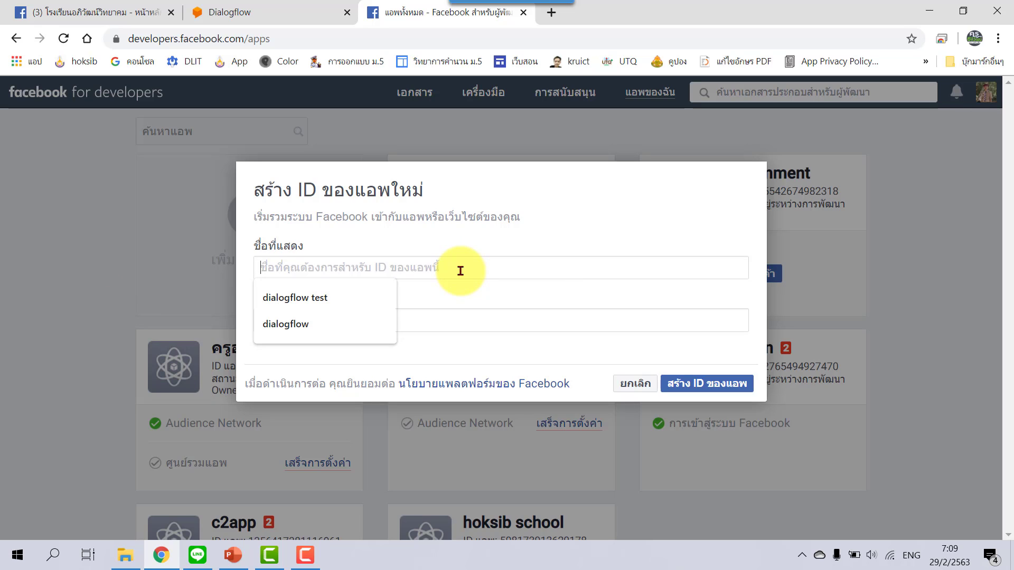
text(Dialogflow)
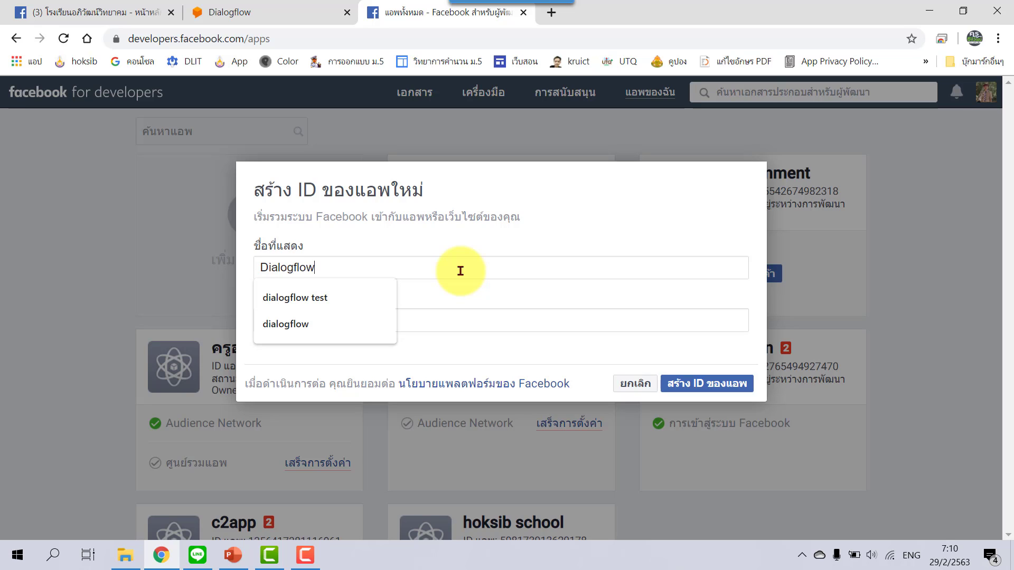
text(-FB)
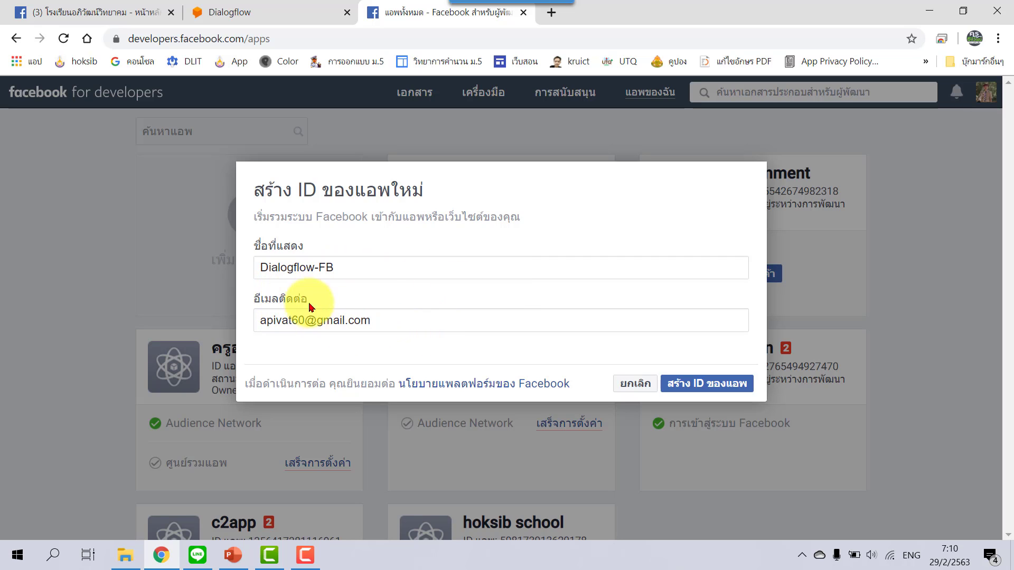
click(746, 387)
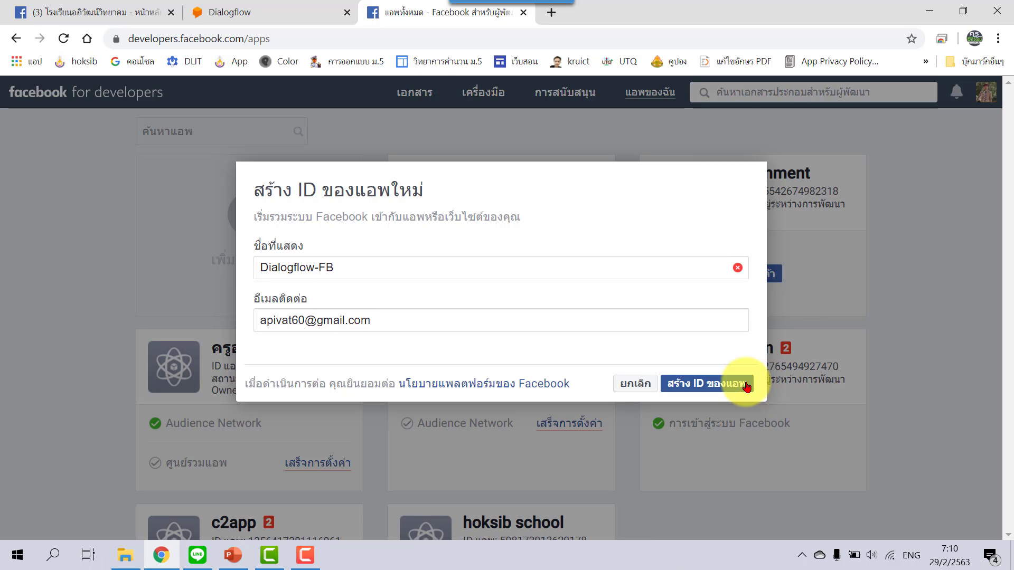
click(319, 267)
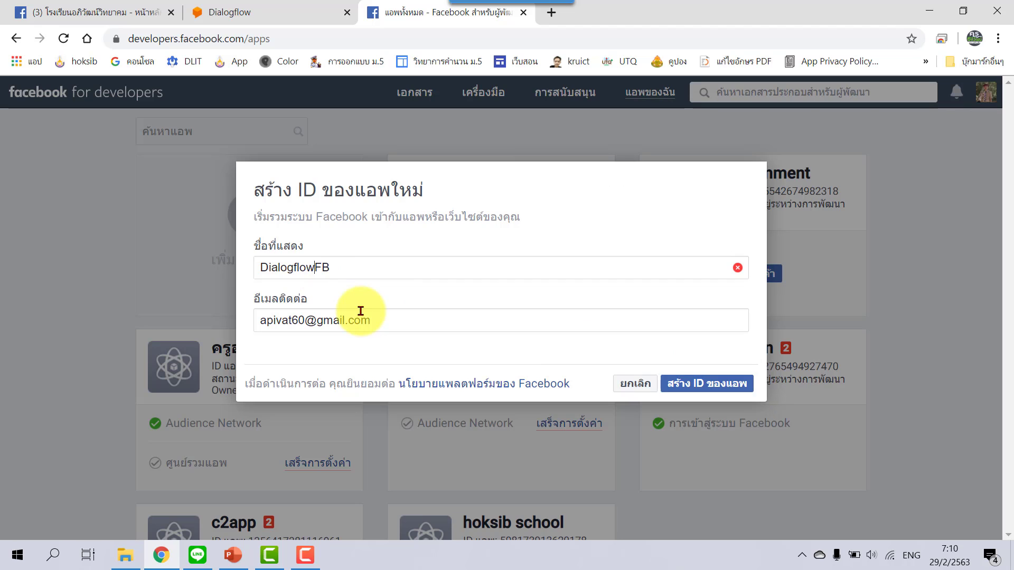
click(750, 389)
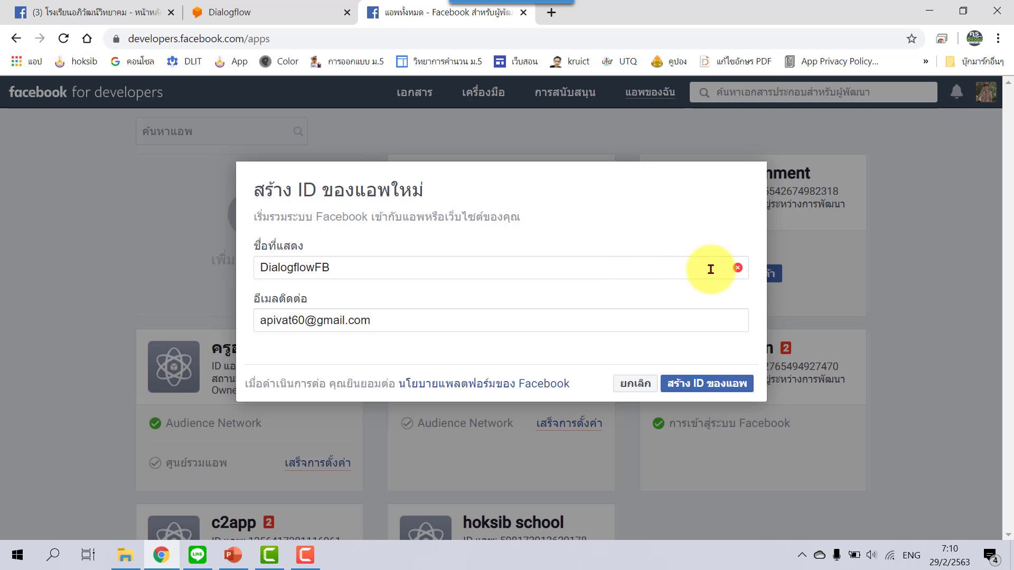
click(641, 388)
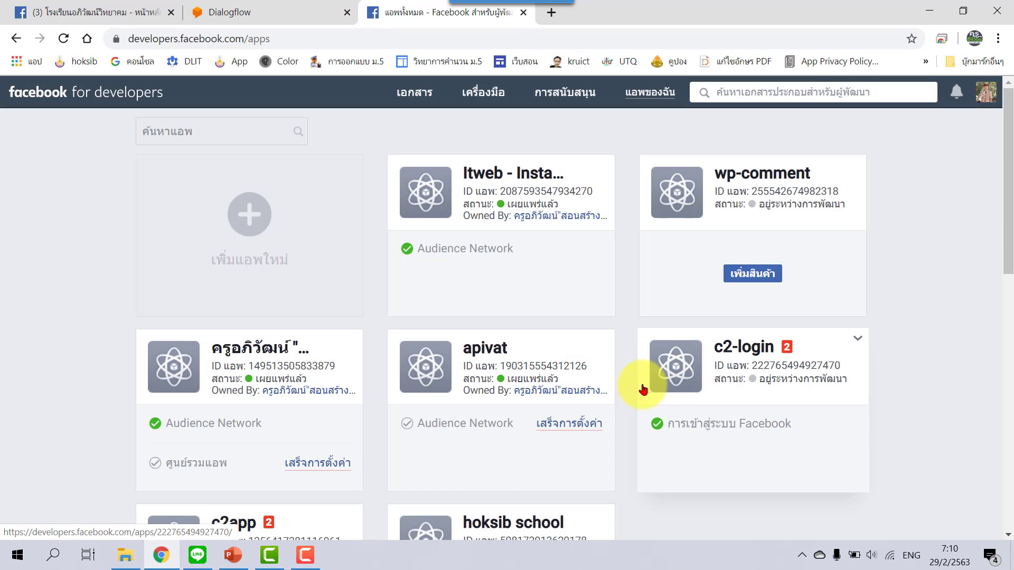
Start a new app using the saved entry, renamed to 'Dialogflow FB', and submit it.
click(267, 221)
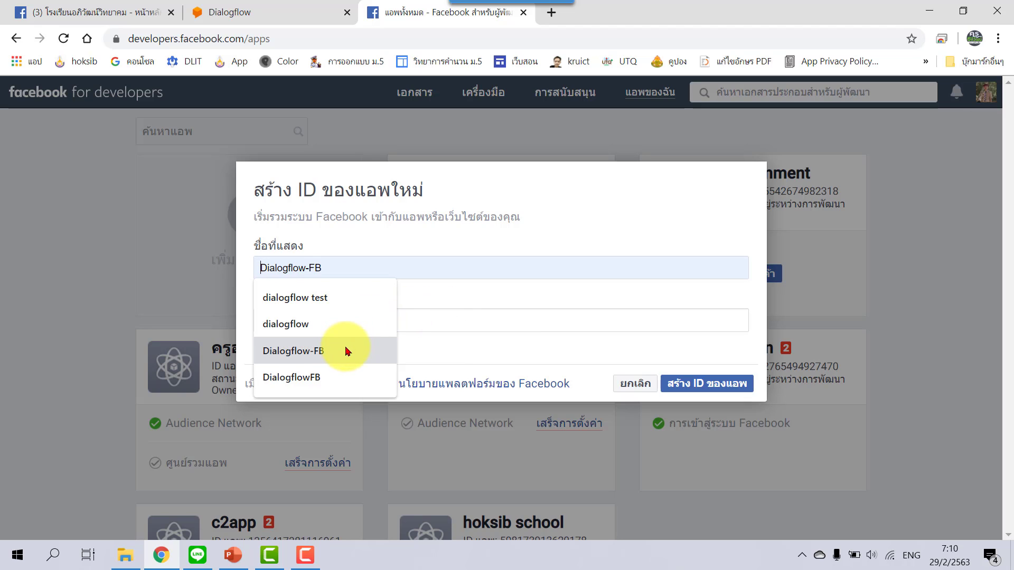
click(317, 350)
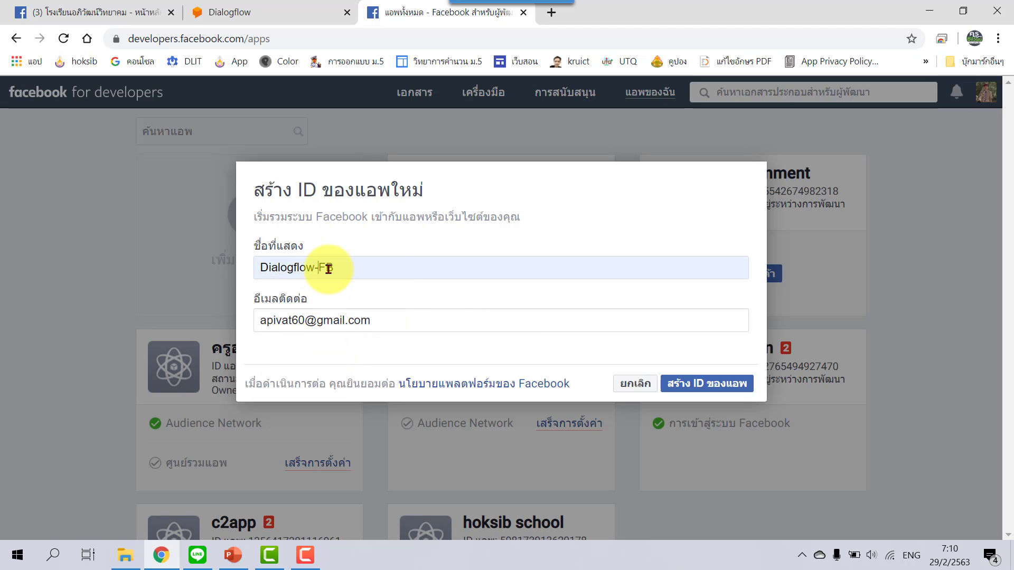
click(328, 269)
key(Left)
key(BackSpace)
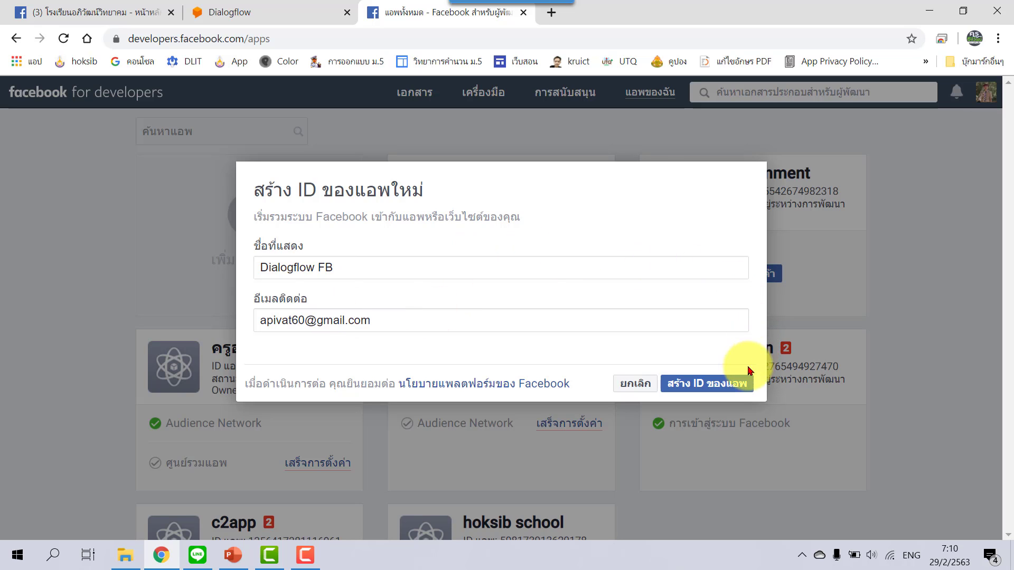
click(739, 388)
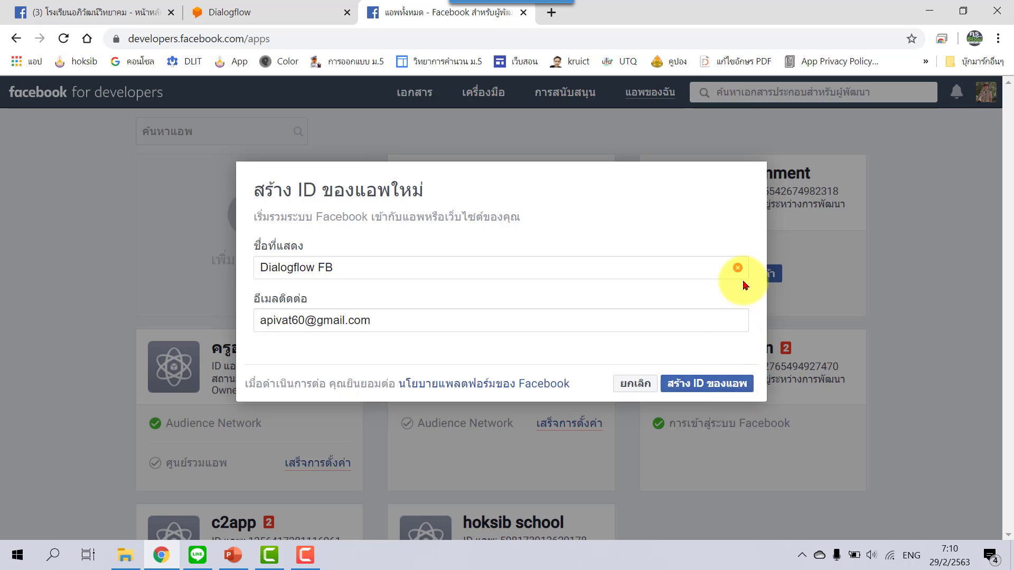
Rename the rejected app to 'Dialogflow Messenger' and submit it with Create App ID.
click(353, 268)
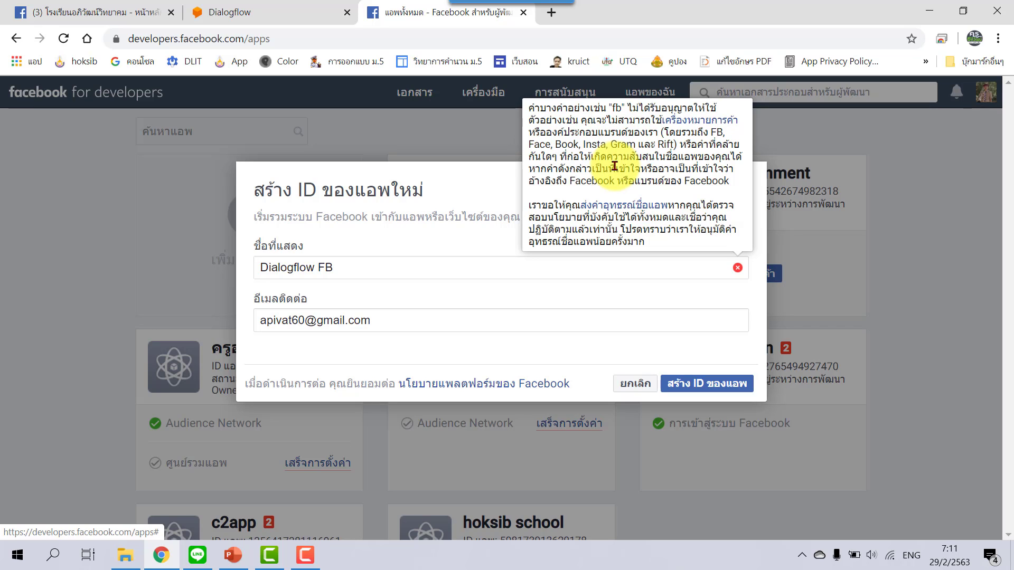
click(353, 265)
key(BackSpace)
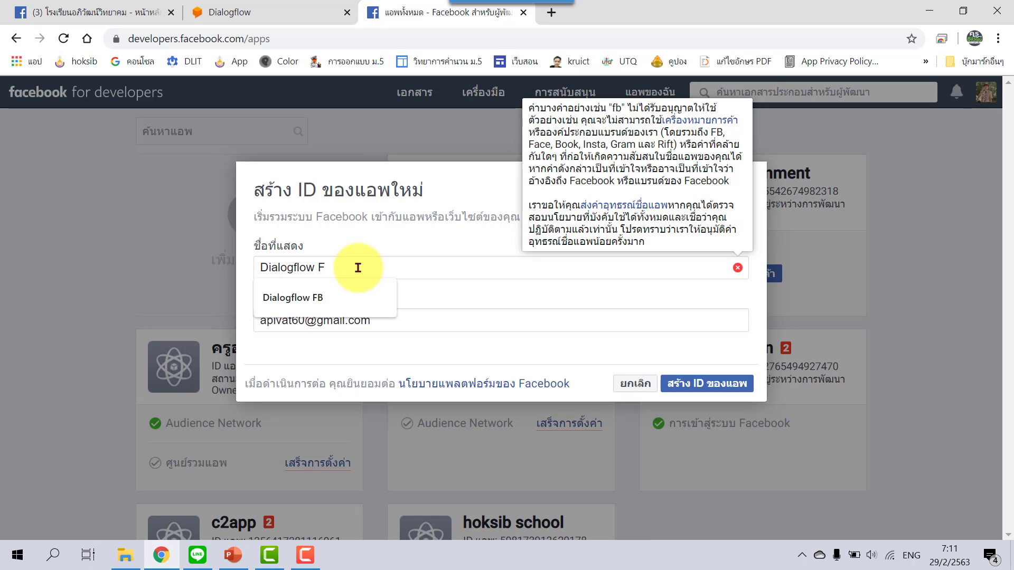
key(BackSpace)
text(Messenger)
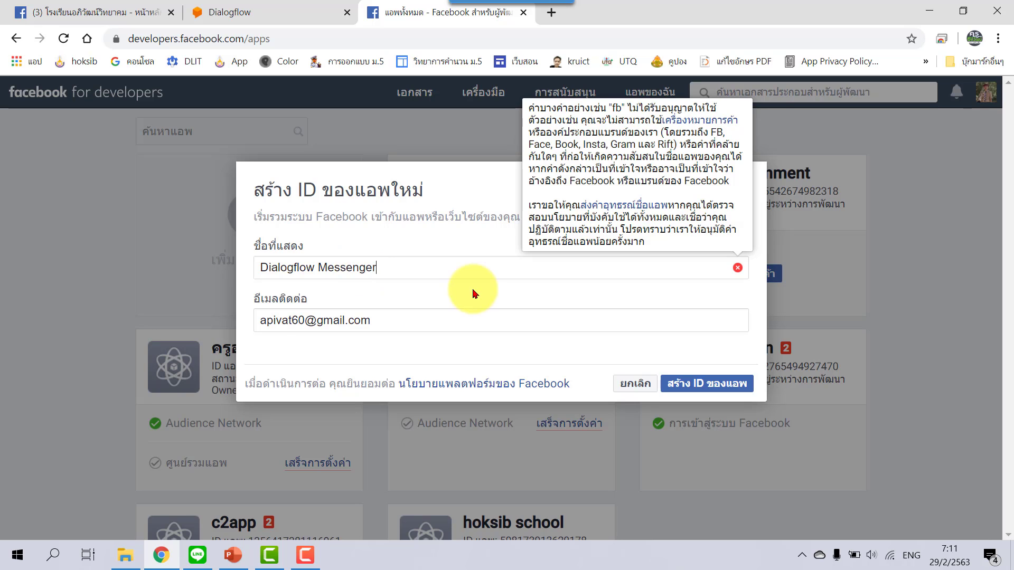
click(752, 383)
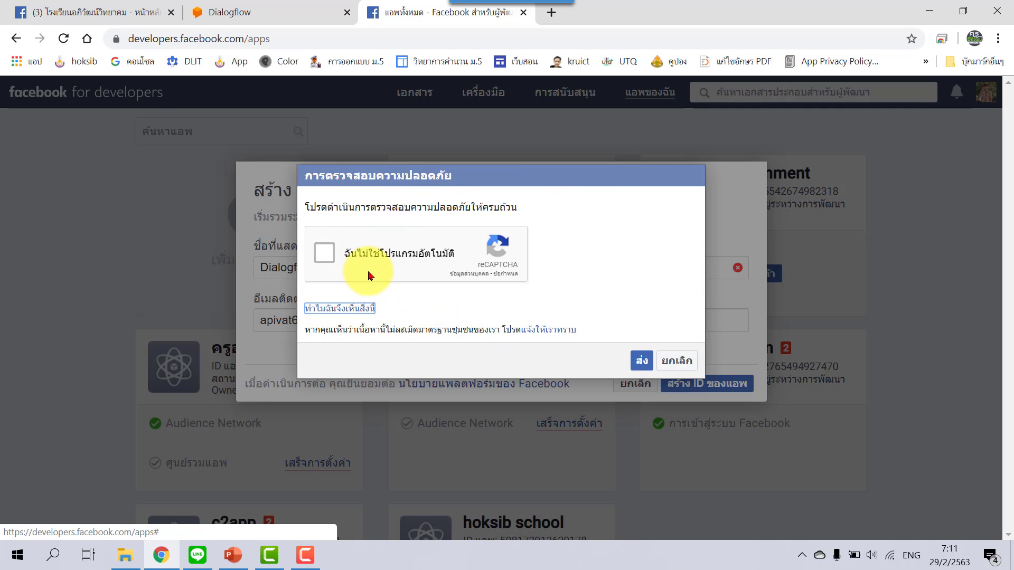
Pass the reCAPTCHA check, then dismiss the error and cancel the Create App ID dialog.
click(325, 259)
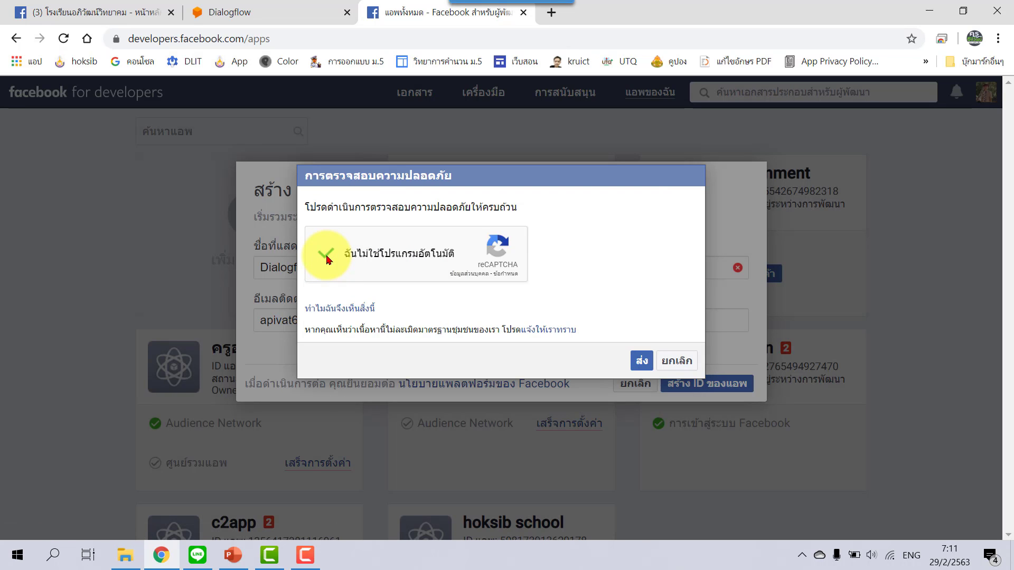
click(636, 361)
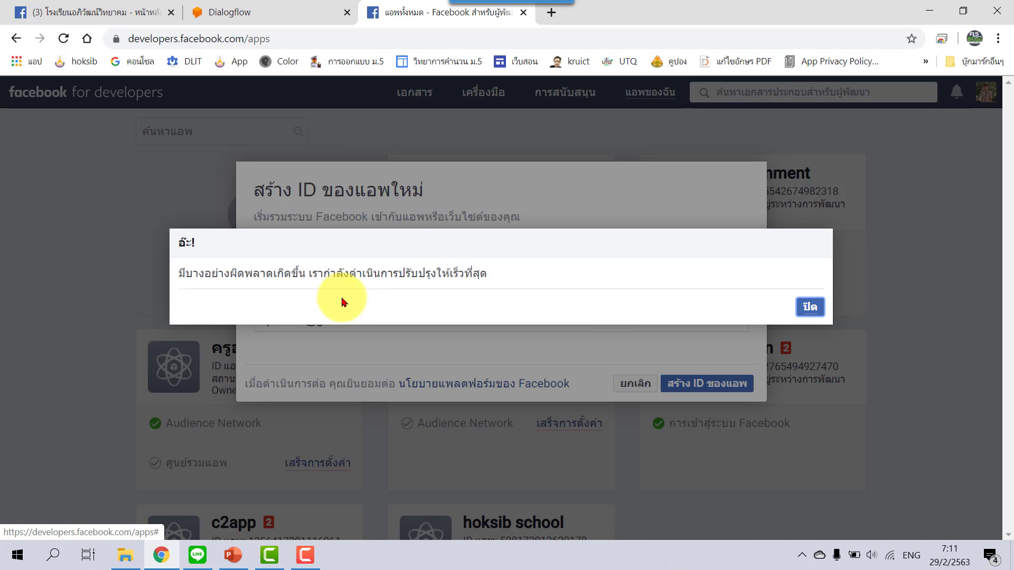
click(816, 309)
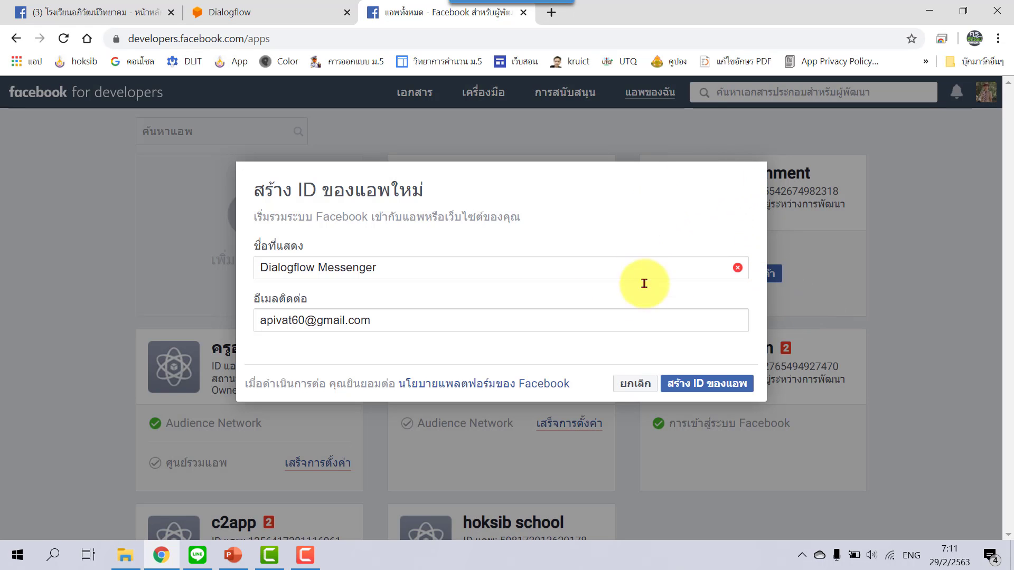
click(631, 388)
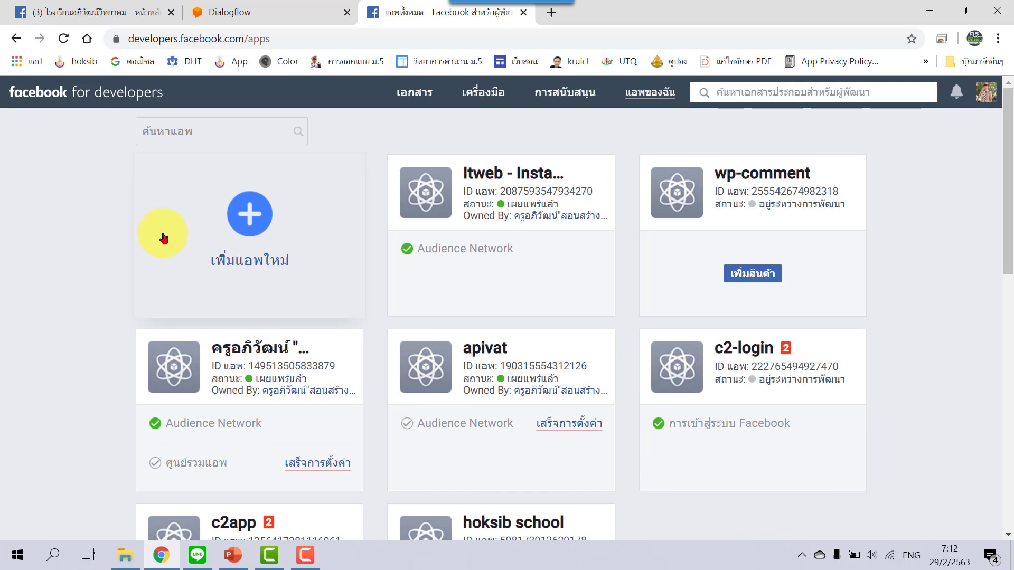
Refresh the My Apps page and open the new Dialogflow Messenger app card.
click(64, 42)
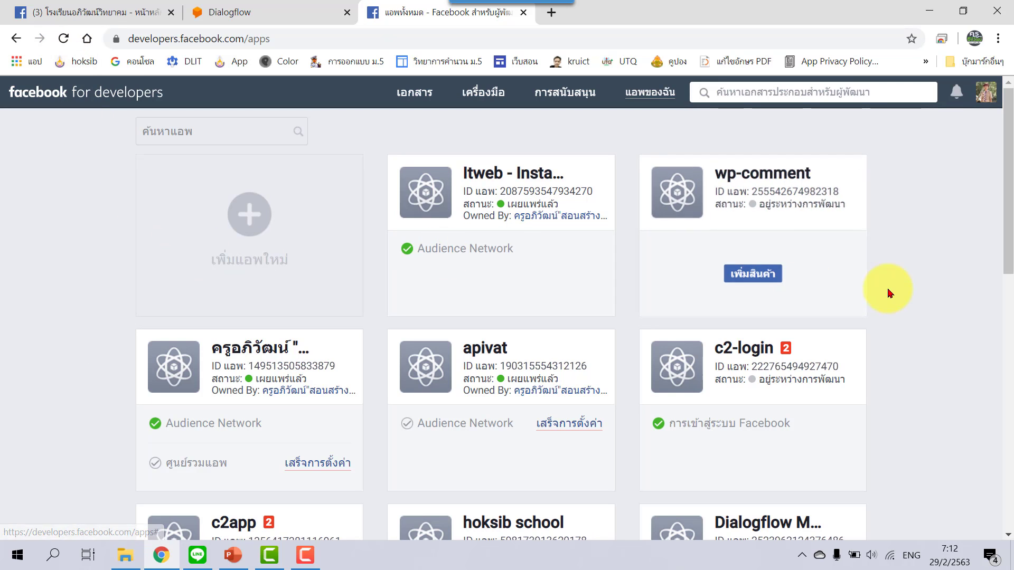
scroll(889, 292, down, 3)
scroll(889, 292, down, 2)
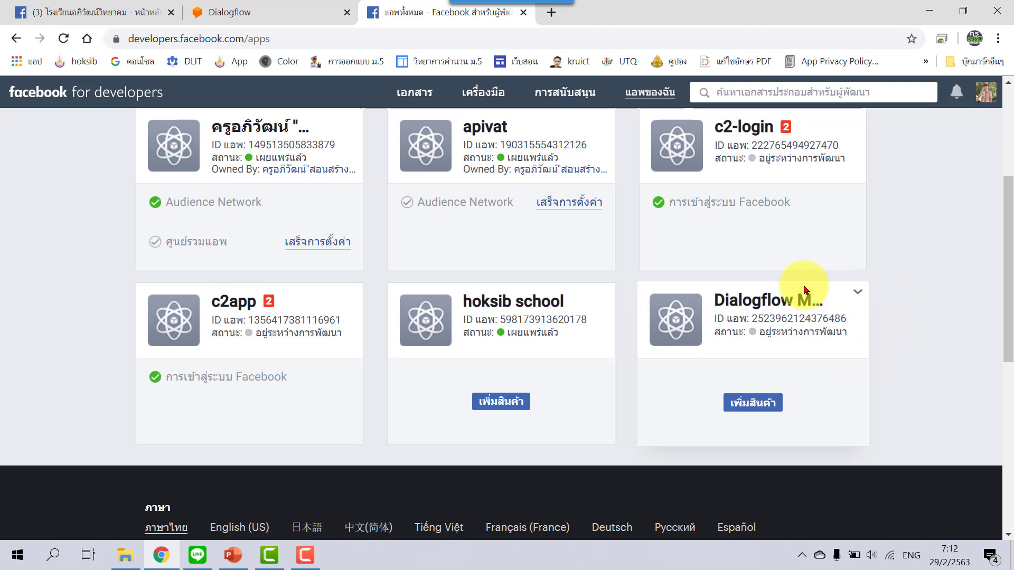
click(759, 307)
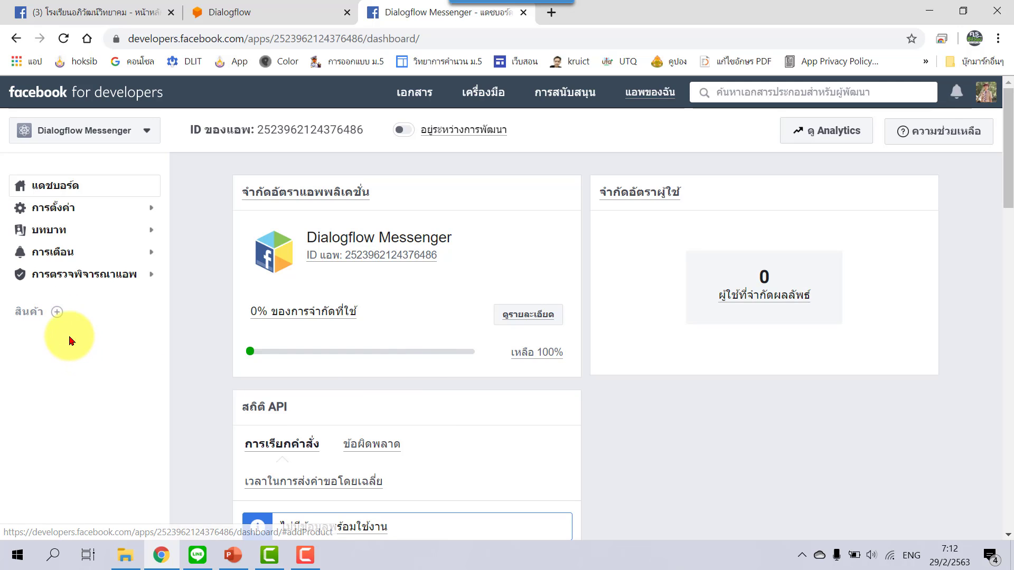
Set up the Messenger product for the Dialogflow Messenger app.
click(58, 314)
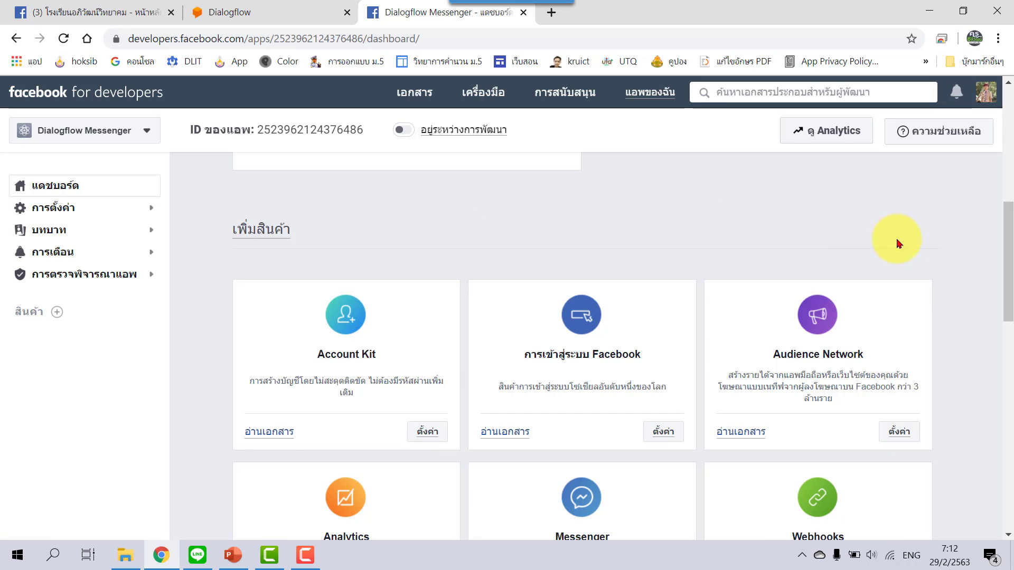
scroll(955, 307, down, 3)
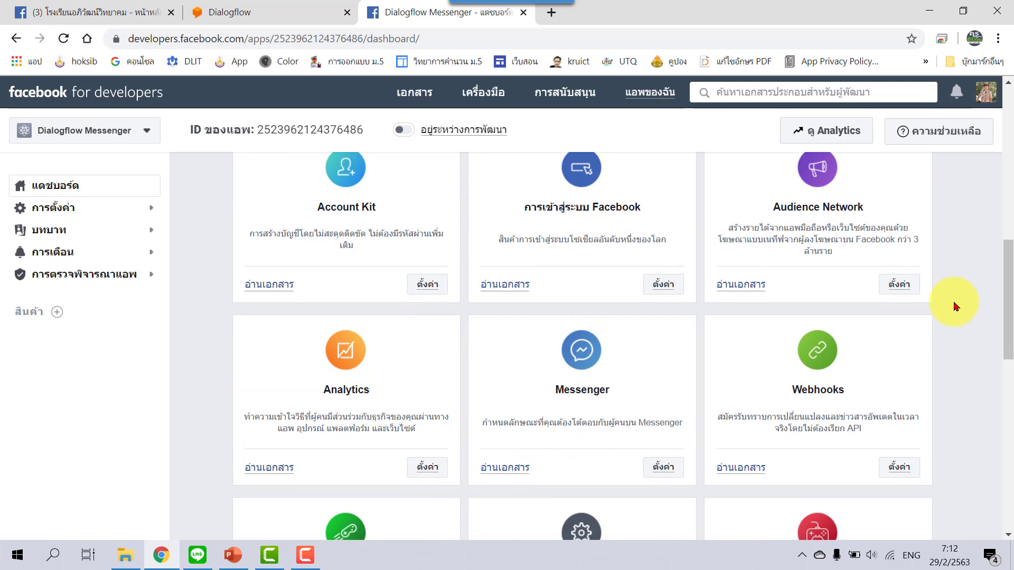
scroll(955, 306, down, 1)
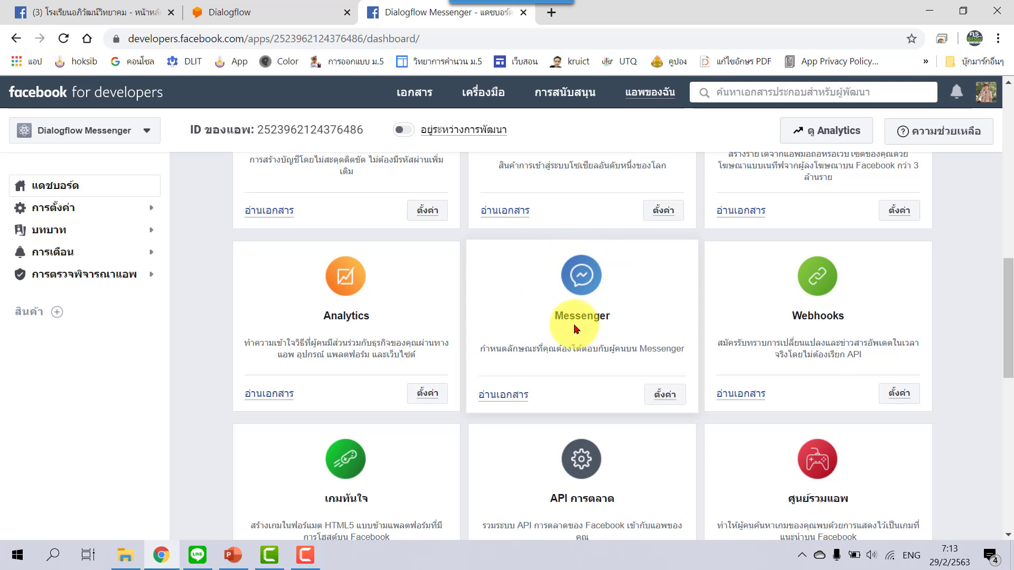
click(660, 397)
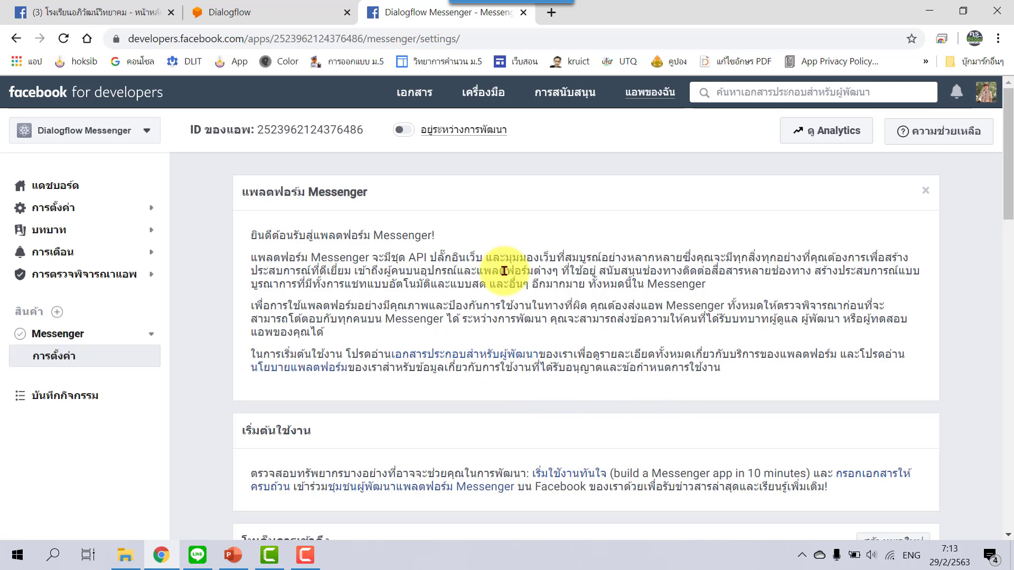
Under Access Tokens, choose 'Add or Remove Pages' to bring up the Facebook login.
scroll(504, 271, down, 4)
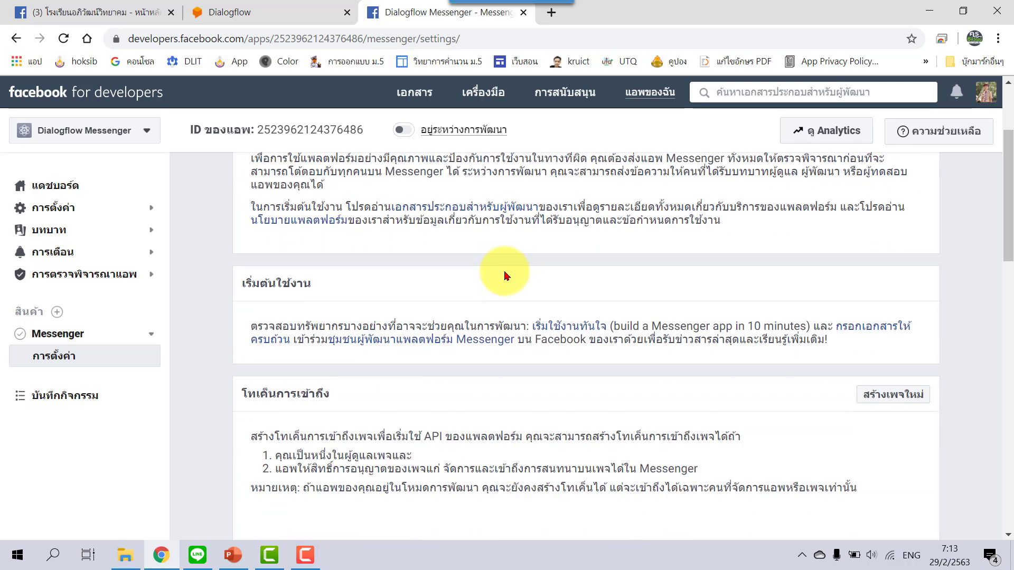
scroll(505, 274, down, 1)
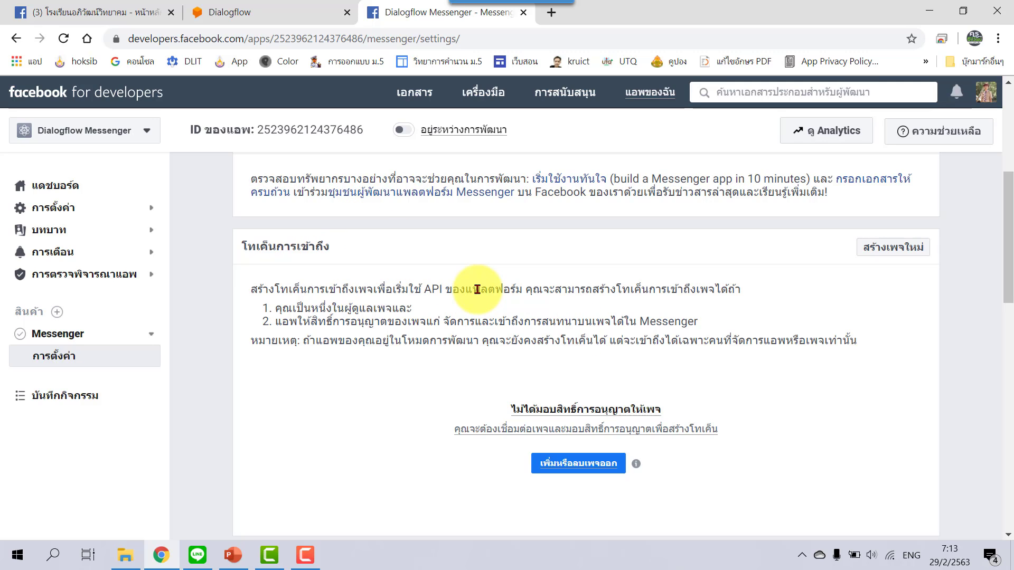
scroll(476, 290, down, 2)
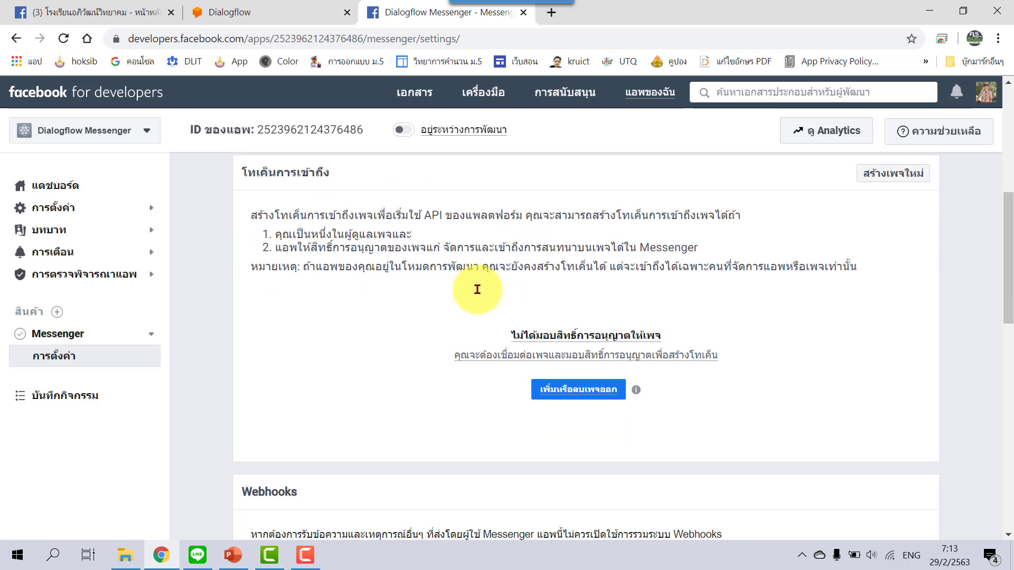
triple_click(578, 396)
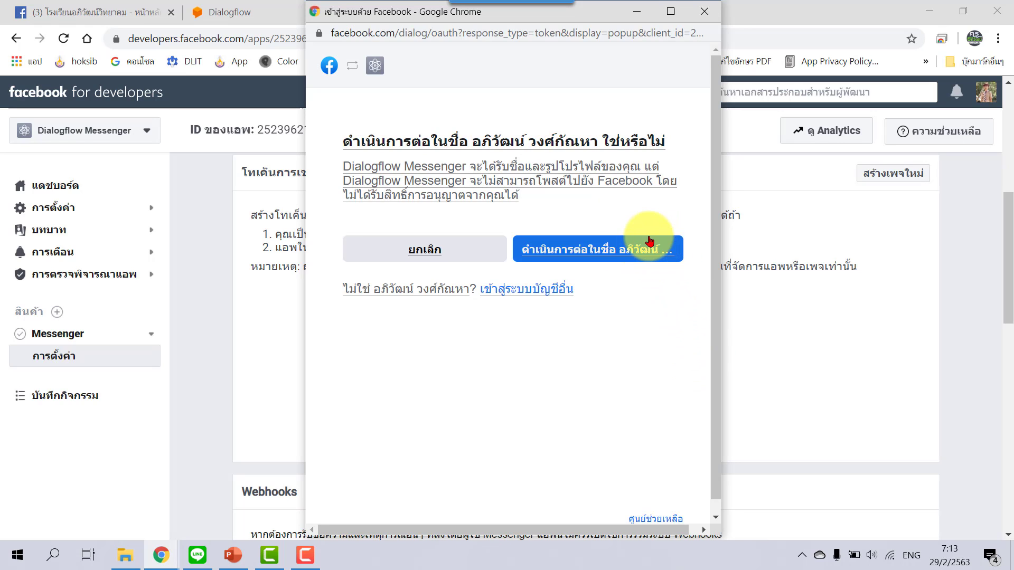
Link the school's page with Messenger permission, then return to the Dialogflow tab.
click(676, 249)
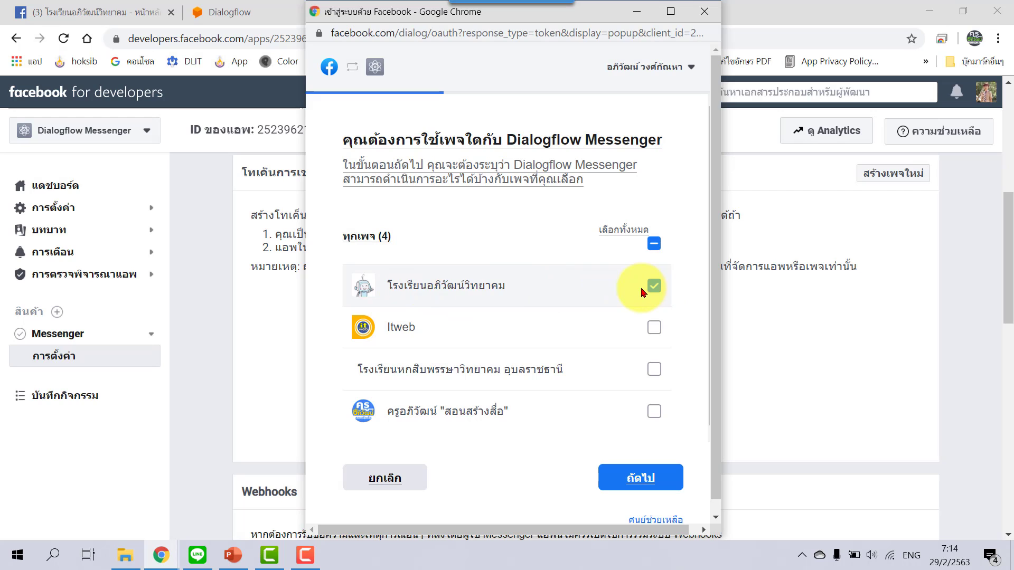
click(674, 480)
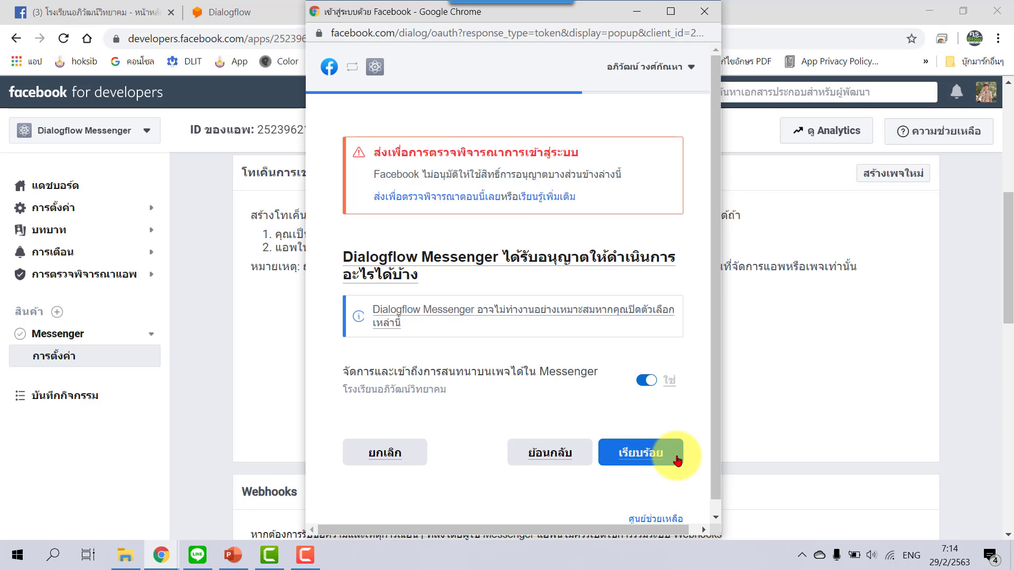
click(678, 460)
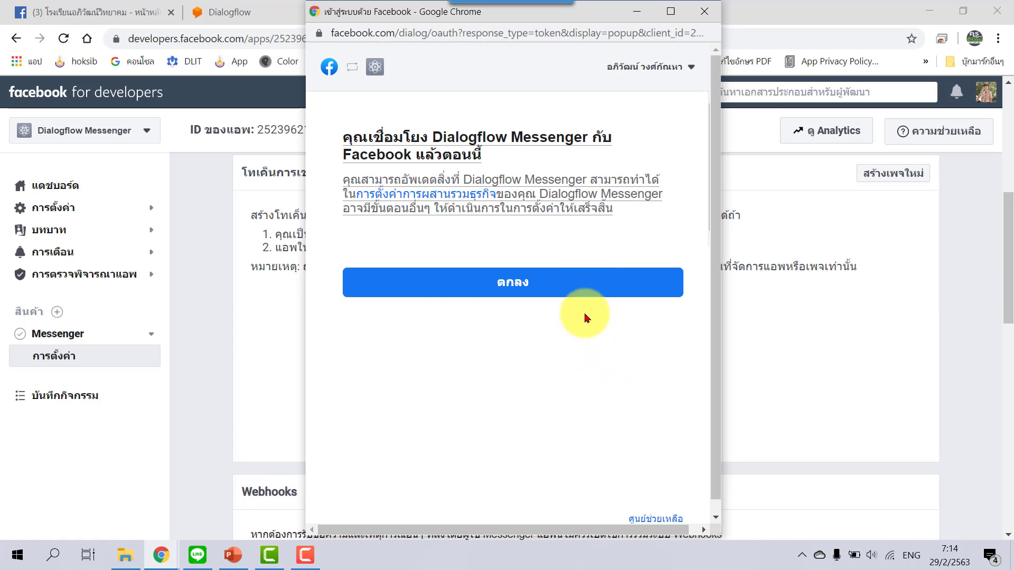
click(578, 290)
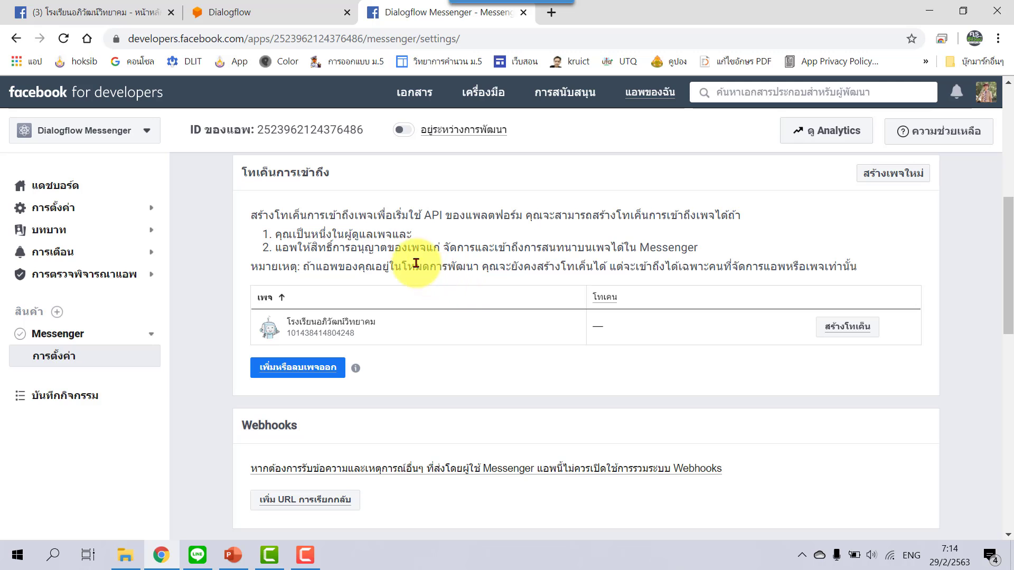
click(239, 12)
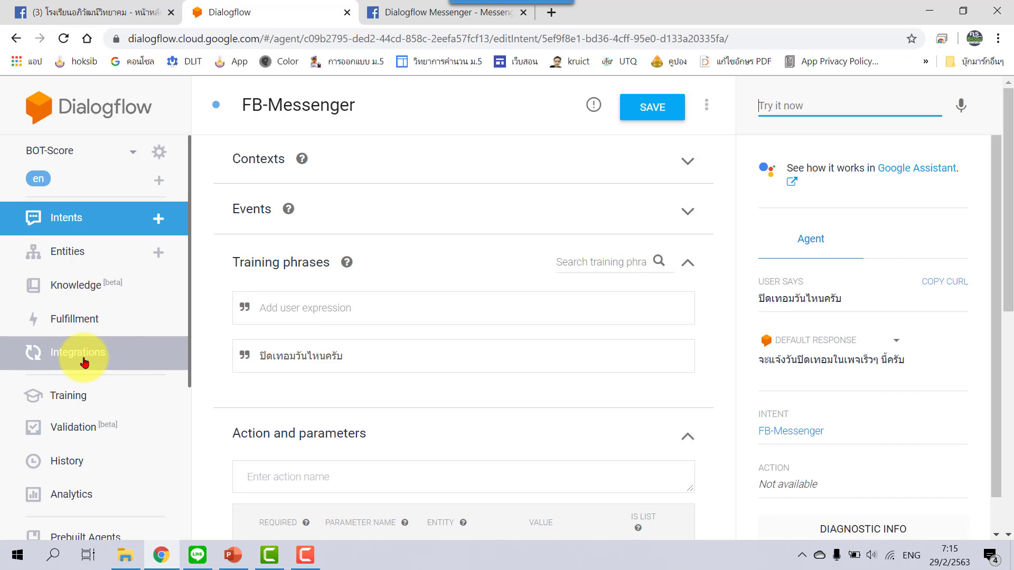
In Integrations, switch on the Facebook Messenger toggle under Text based.
click(84, 358)
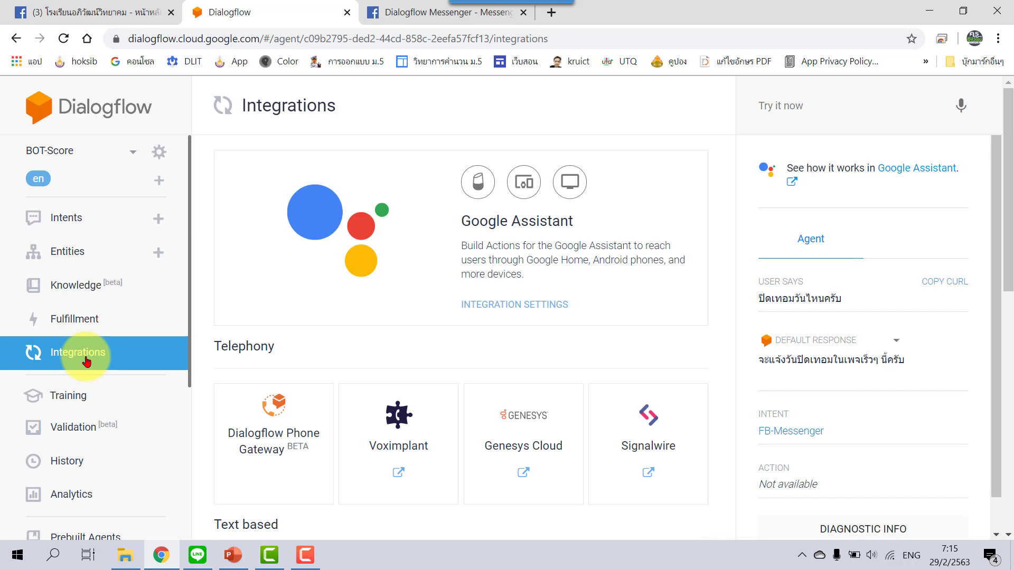
scroll(650, 303, down, 3)
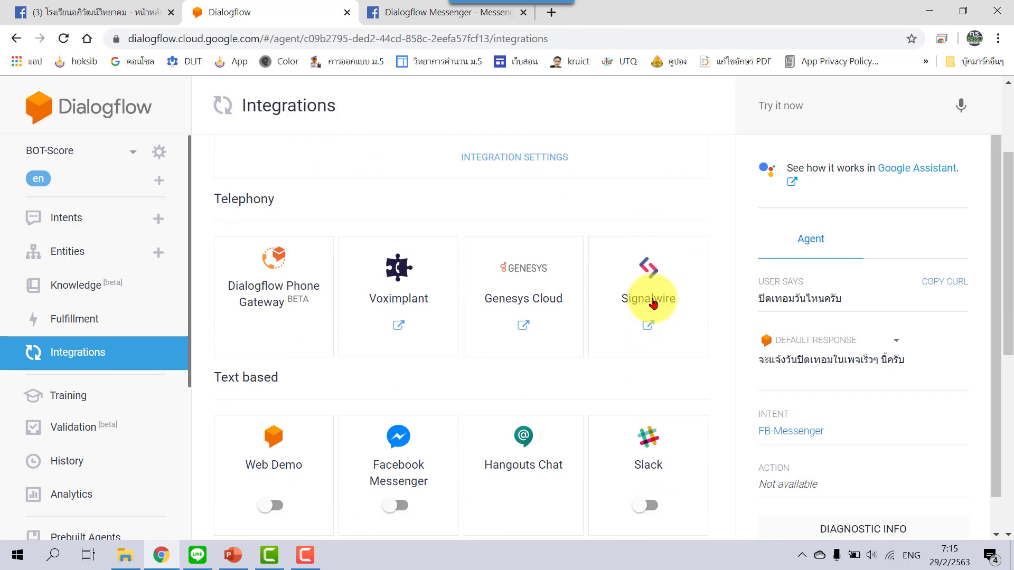
scroll(654, 302, down, 4)
scroll(653, 302, down, 1)
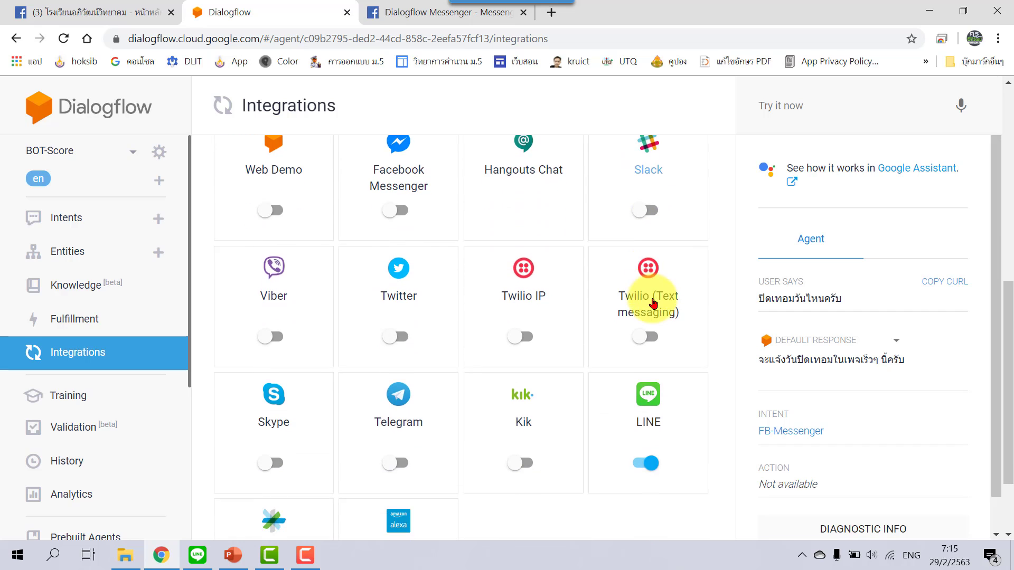
scroll(653, 303, up, 1)
scroll(654, 302, down, 1)
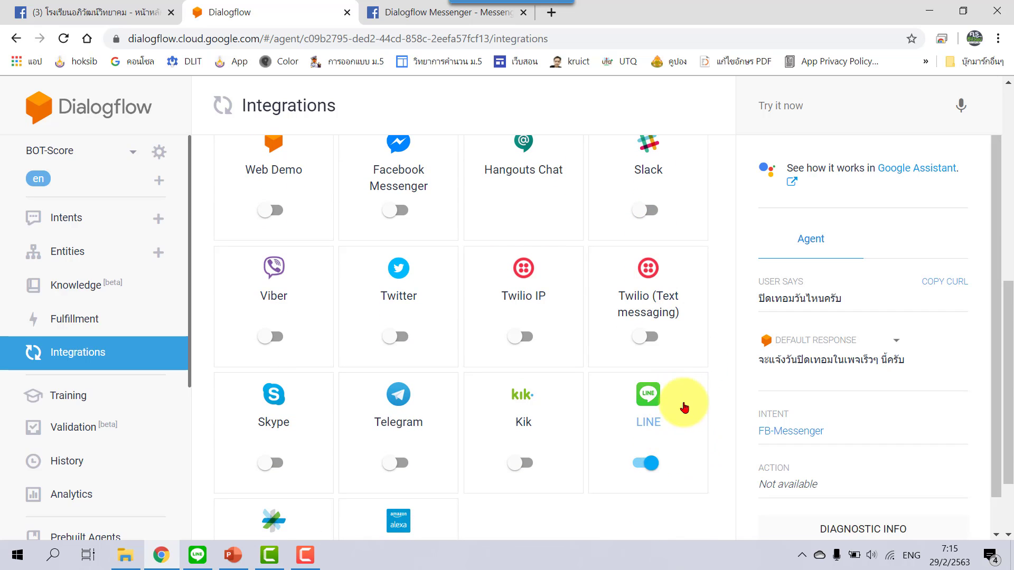
scroll(472, 210, up, 1)
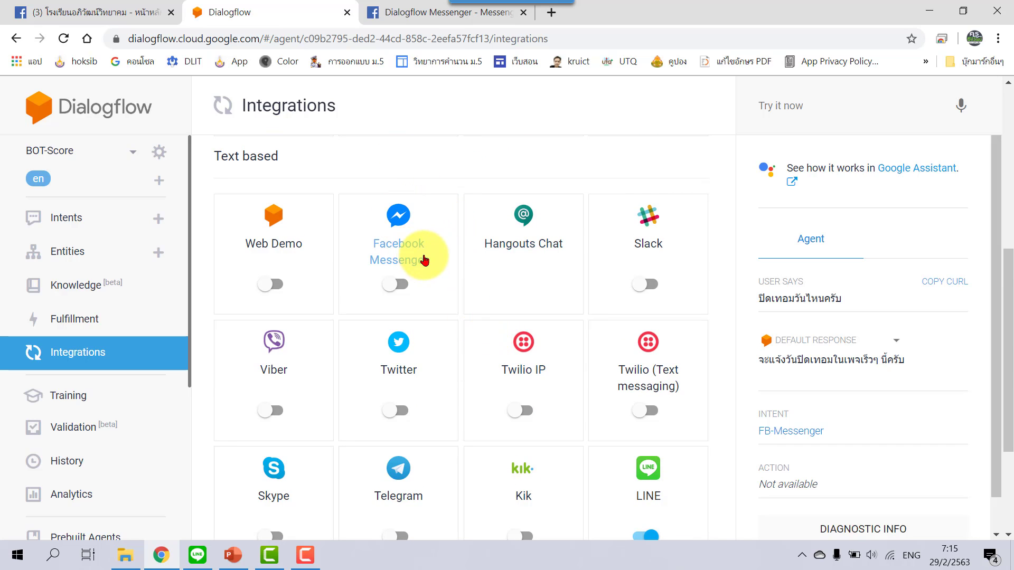
click(402, 286)
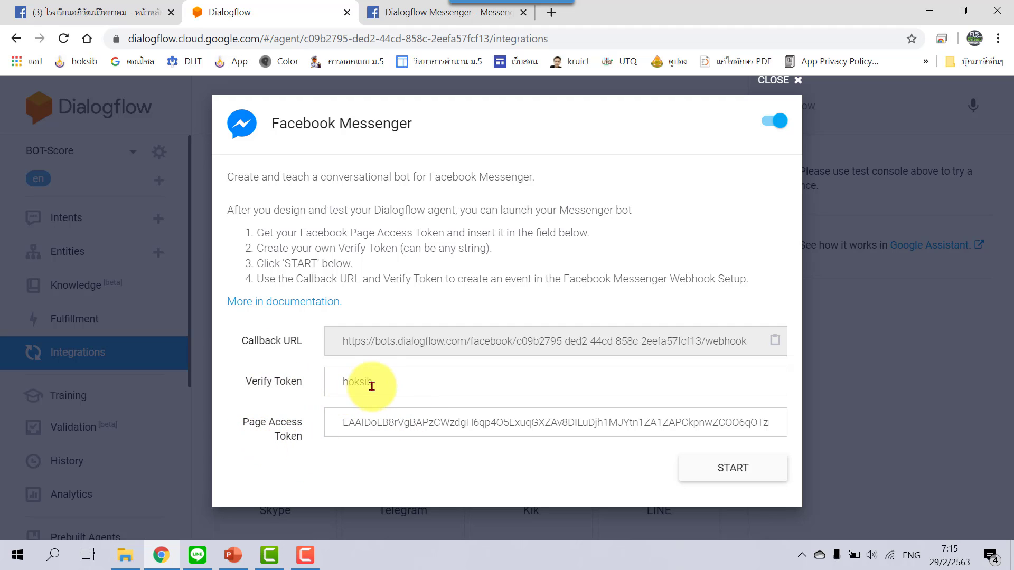
click(417, 385)
drag(417, 385, 328, 380)
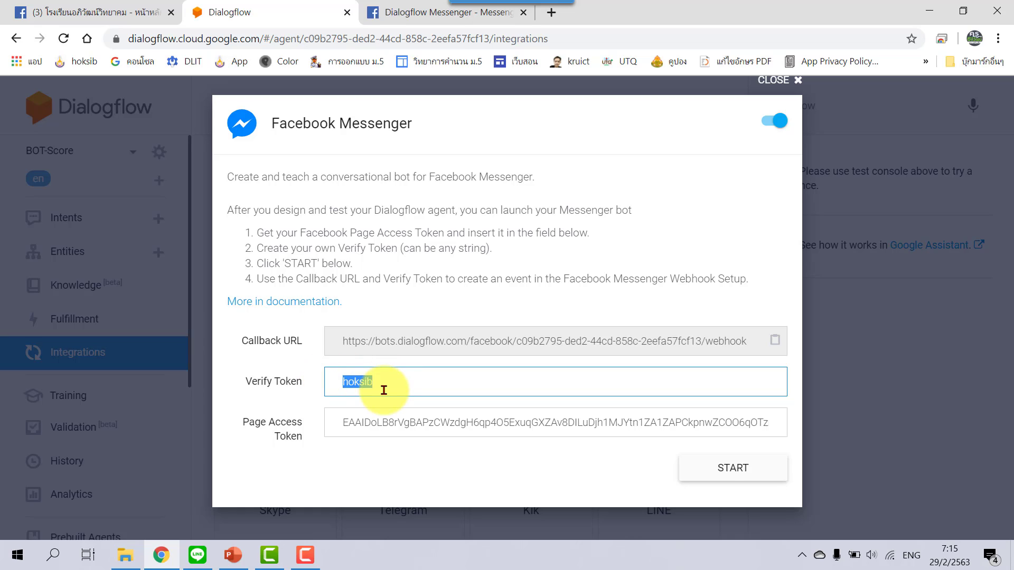
key(BackSpace)
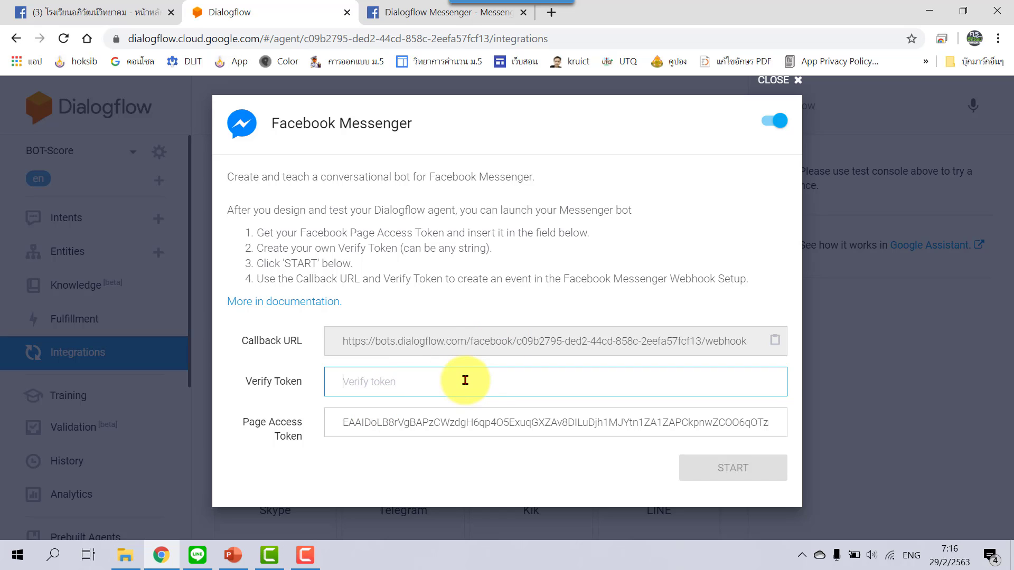
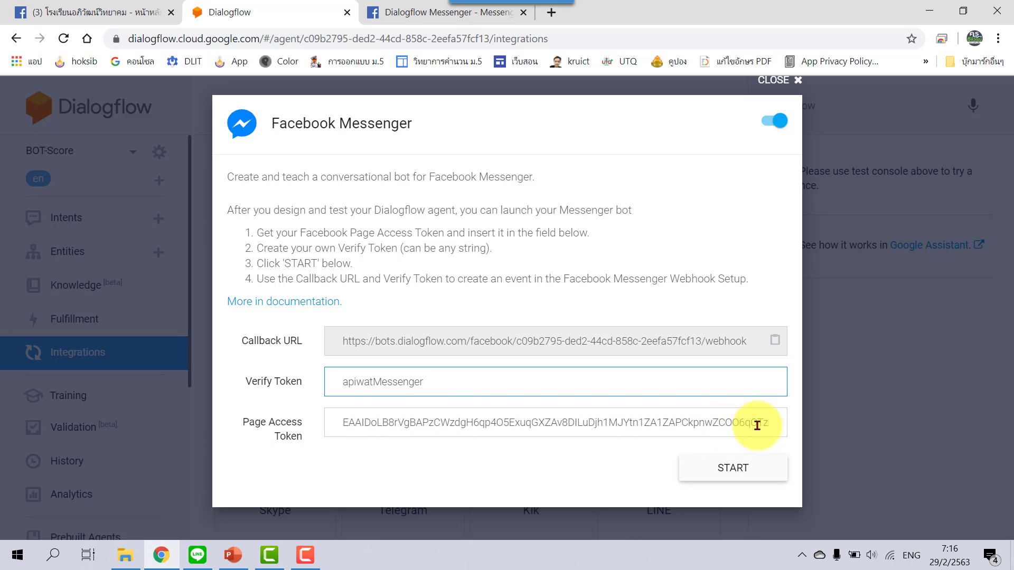
Clear the Page Access Token field and go to the Facebook Messenger settings.
drag(770, 421, 336, 420)
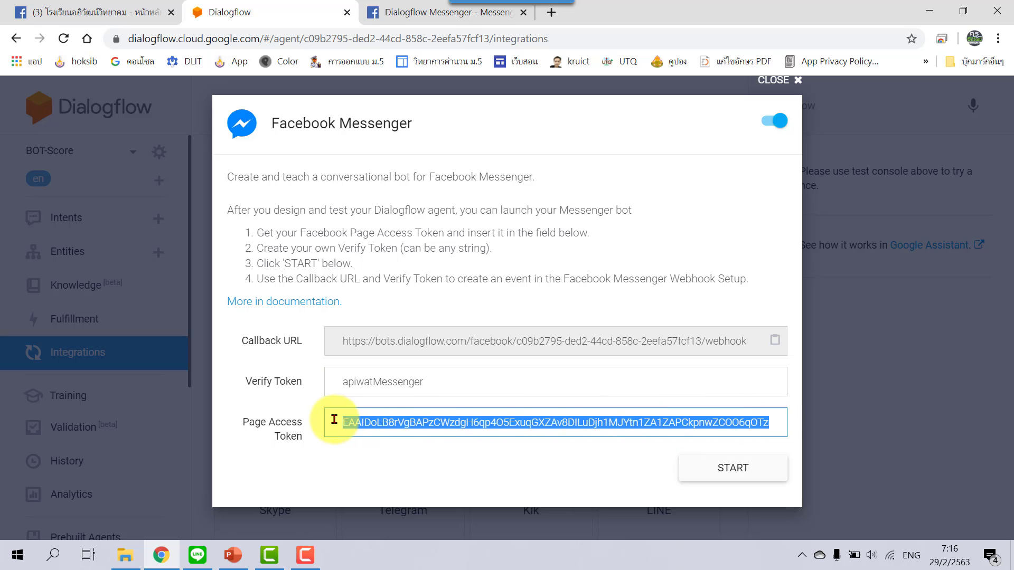
key(ctrl+v)
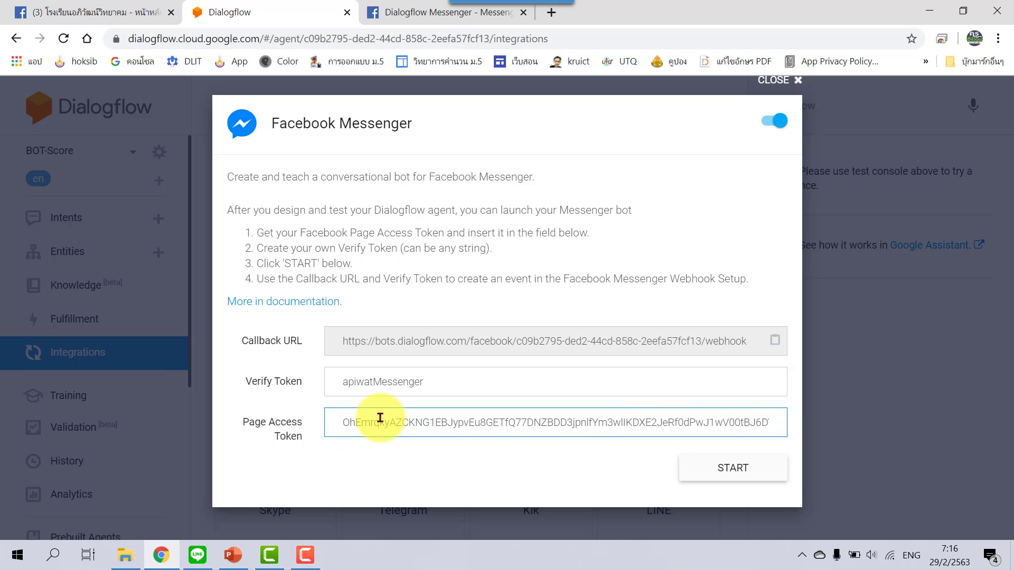
drag(763, 426, 771, 427)
click(771, 423)
double_click(771, 427)
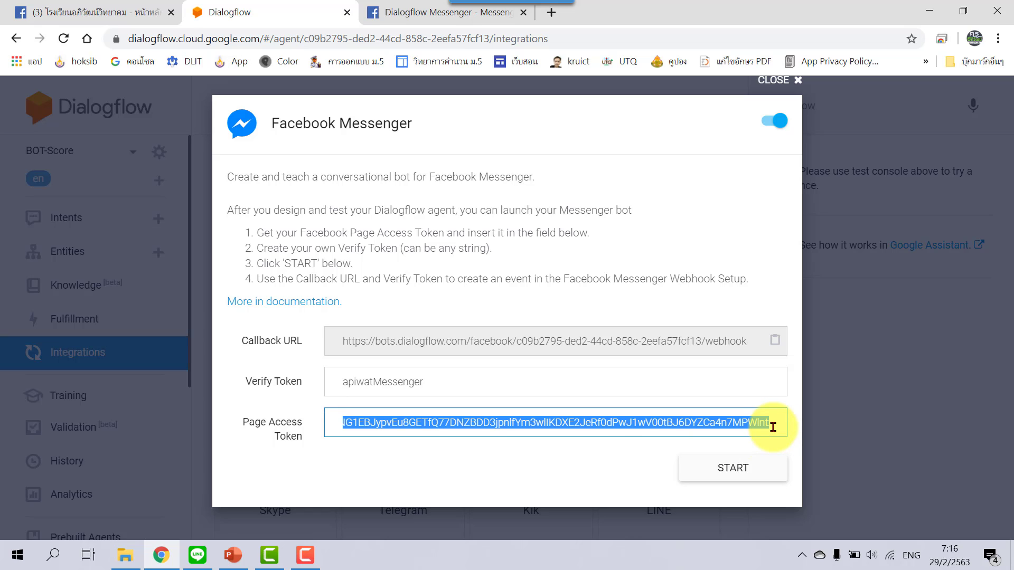
key(BackSpace)
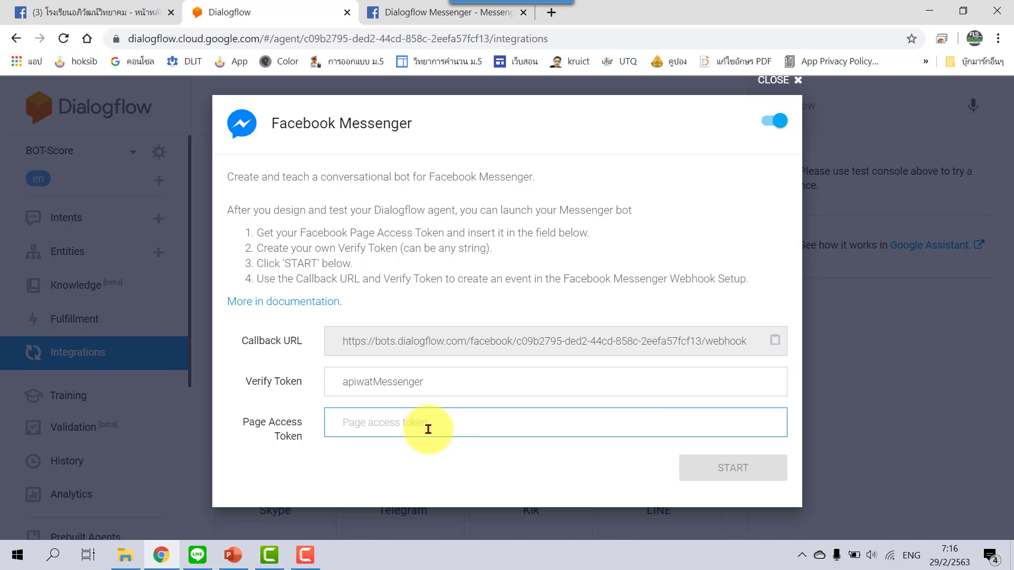
click(416, 15)
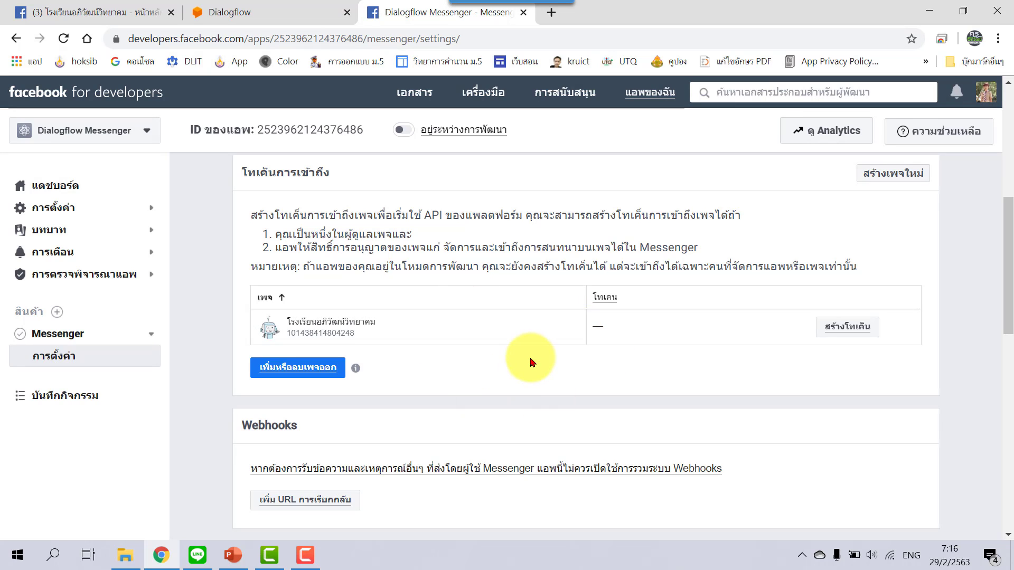
Generate and copy the school page's access token, then return to Dialogflow.
click(841, 330)
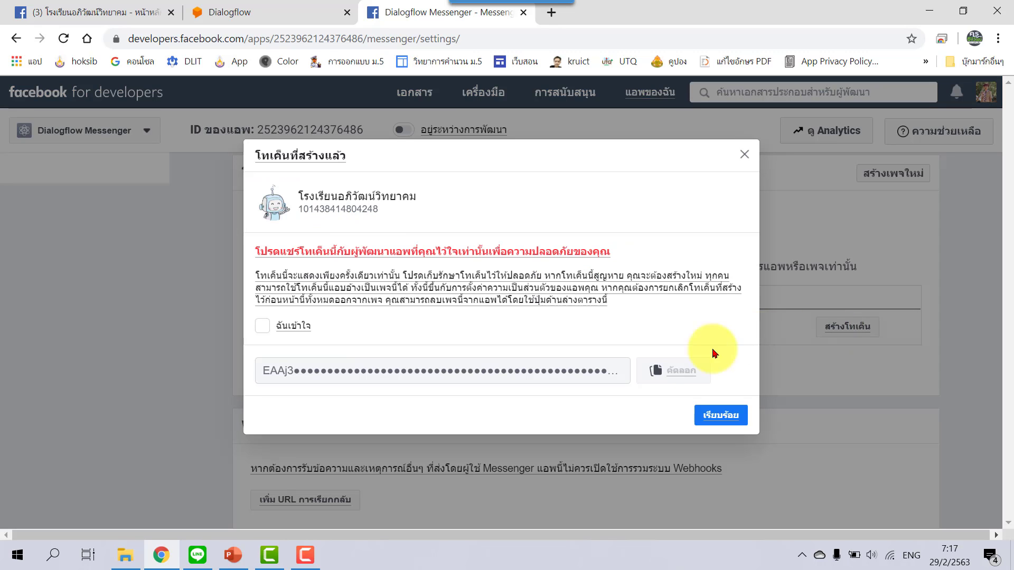
click(262, 326)
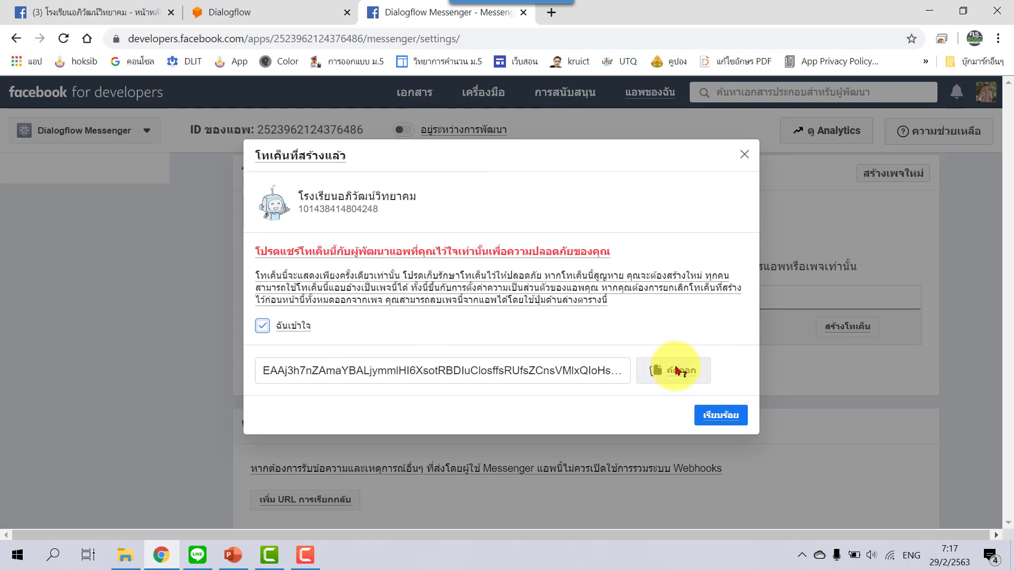
click(676, 371)
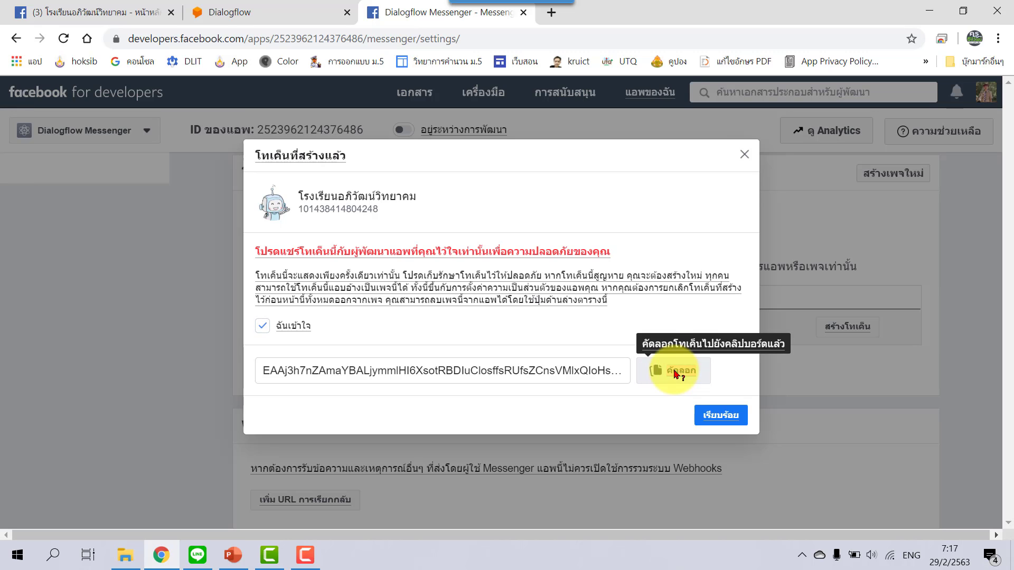
click(742, 417)
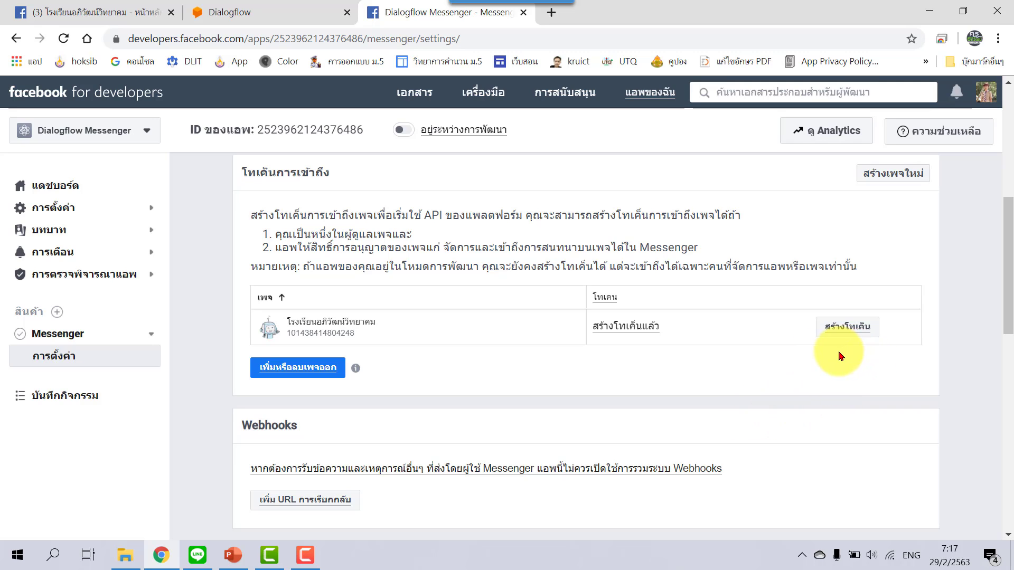
click(270, 12)
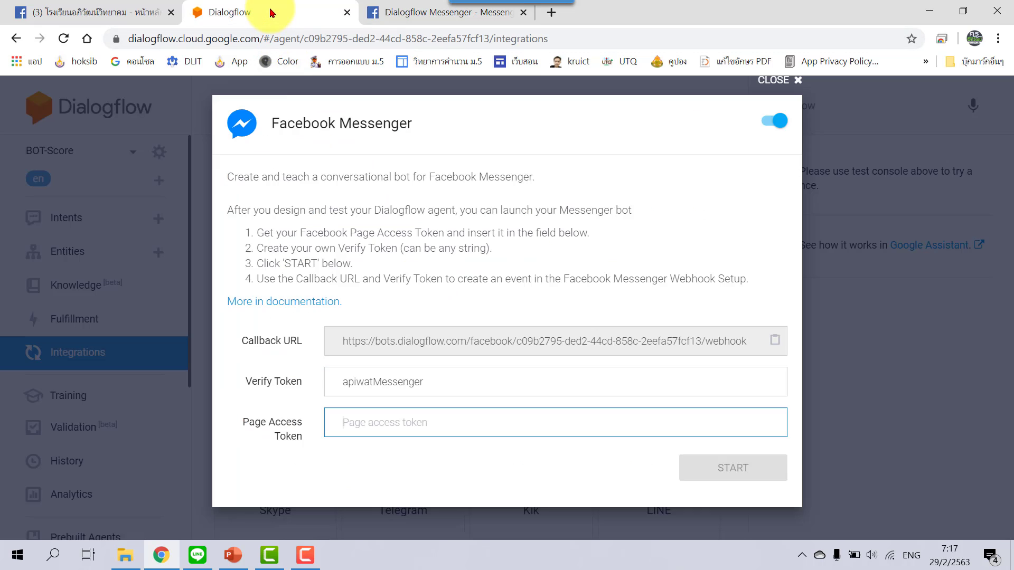
Paste the Facebook Page access token, start the Messenger integration, and copy its callback URL.
right_click(430, 426)
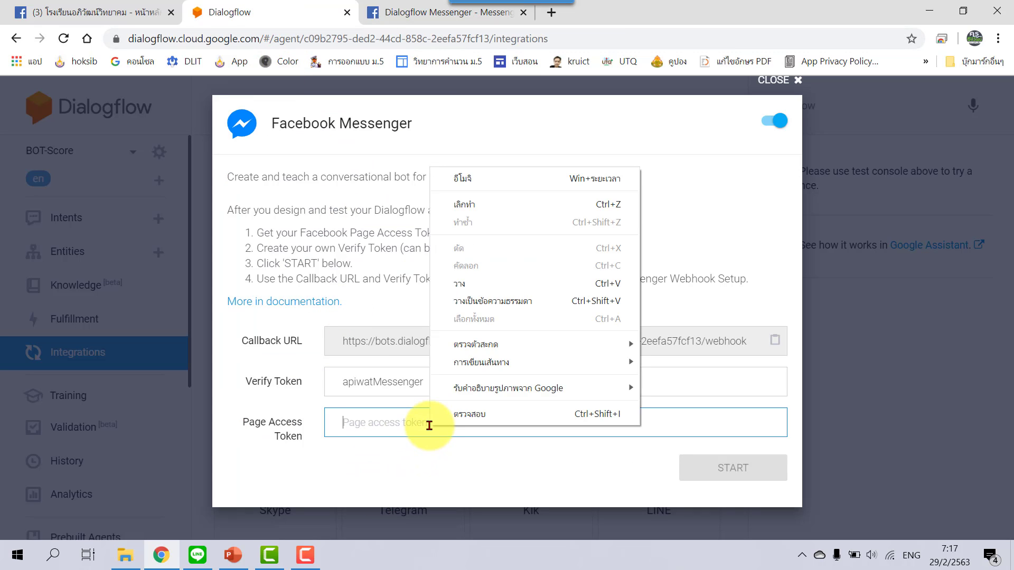
click(480, 288)
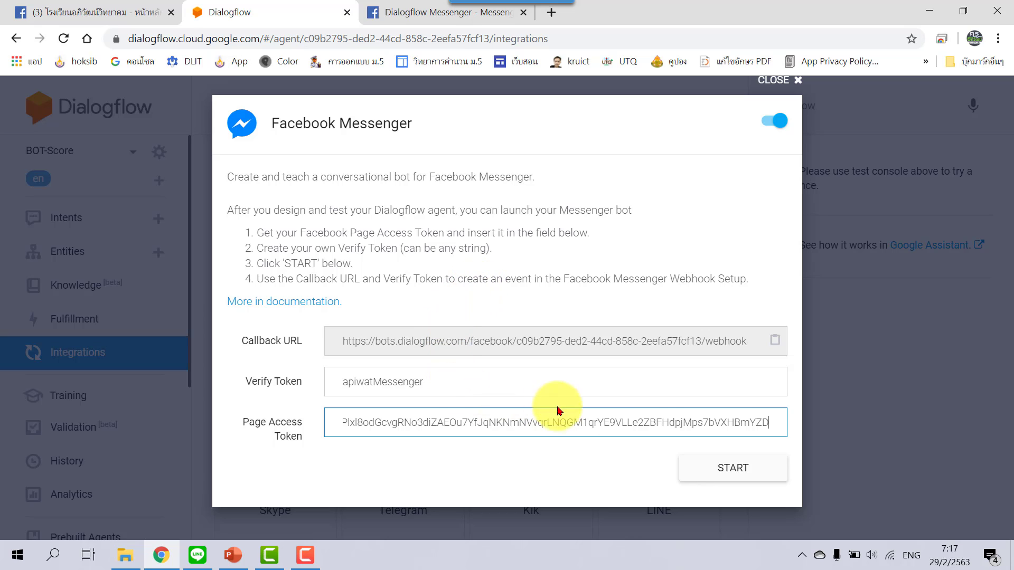
click(775, 341)
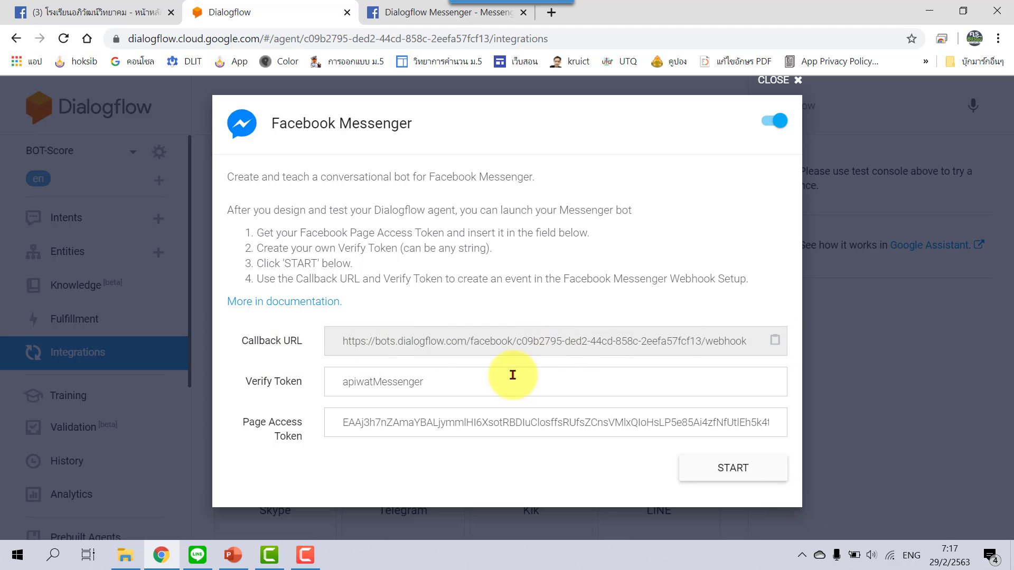
click(775, 470)
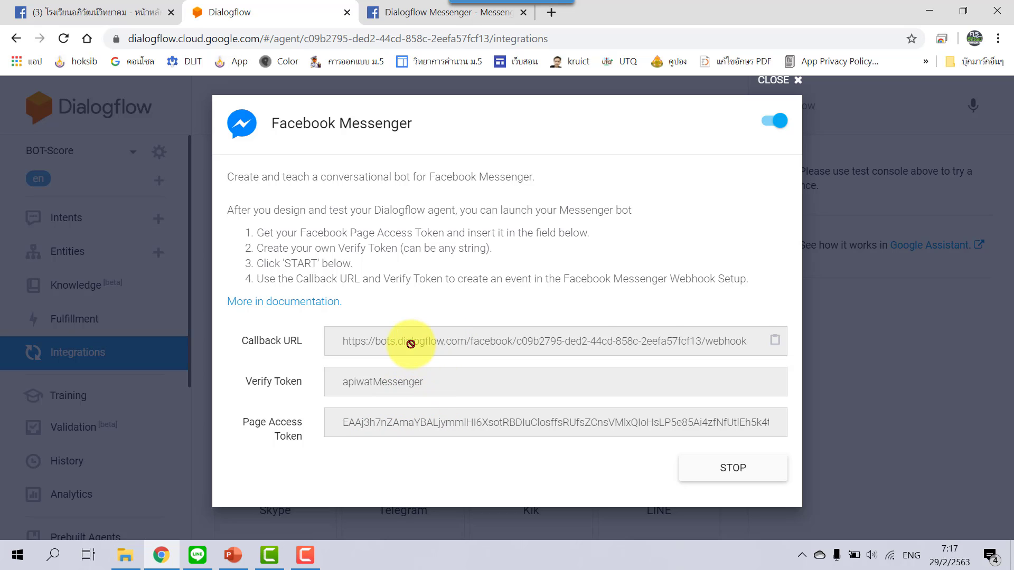
click(776, 343)
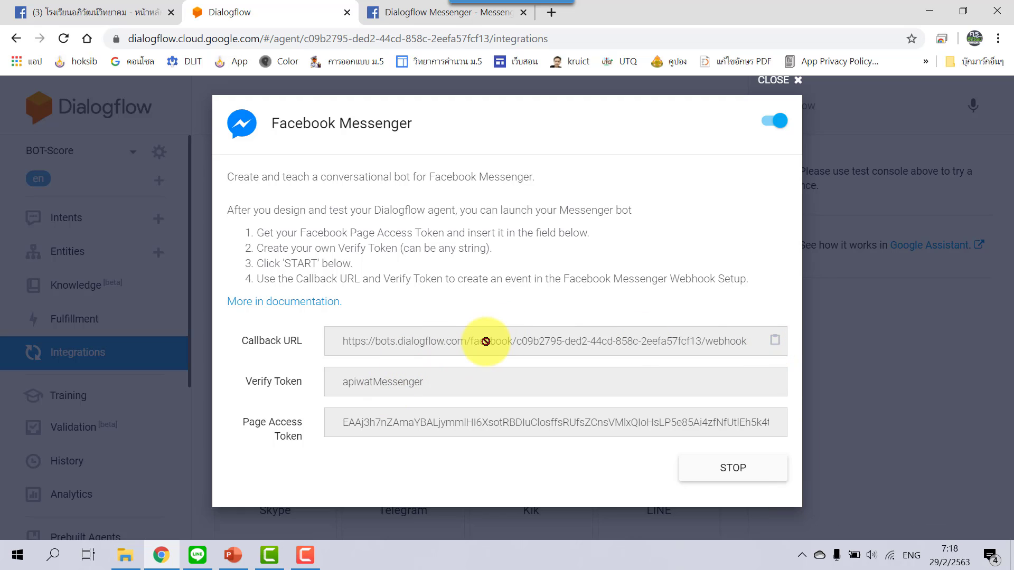
click(412, 11)
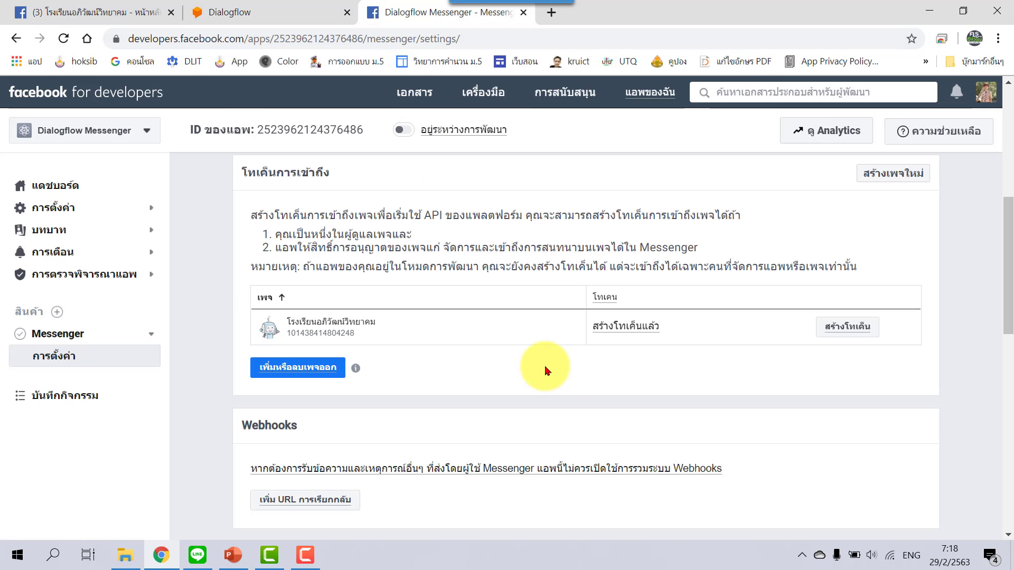
Add a webhook callback URL in Facebook, pasting Dialogflow's Messenger callback URL.
scroll(548, 371, down, 1)
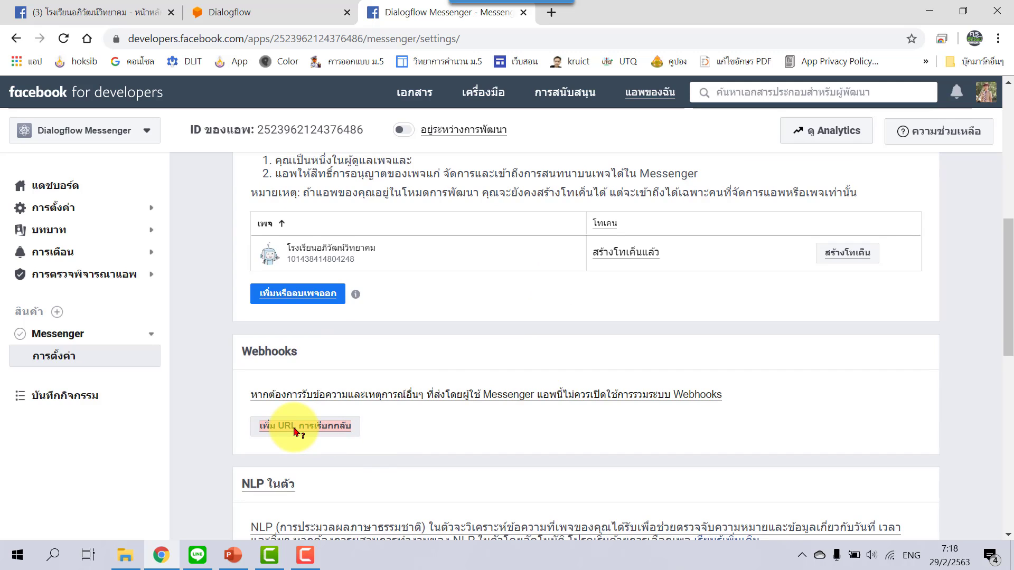
click(319, 435)
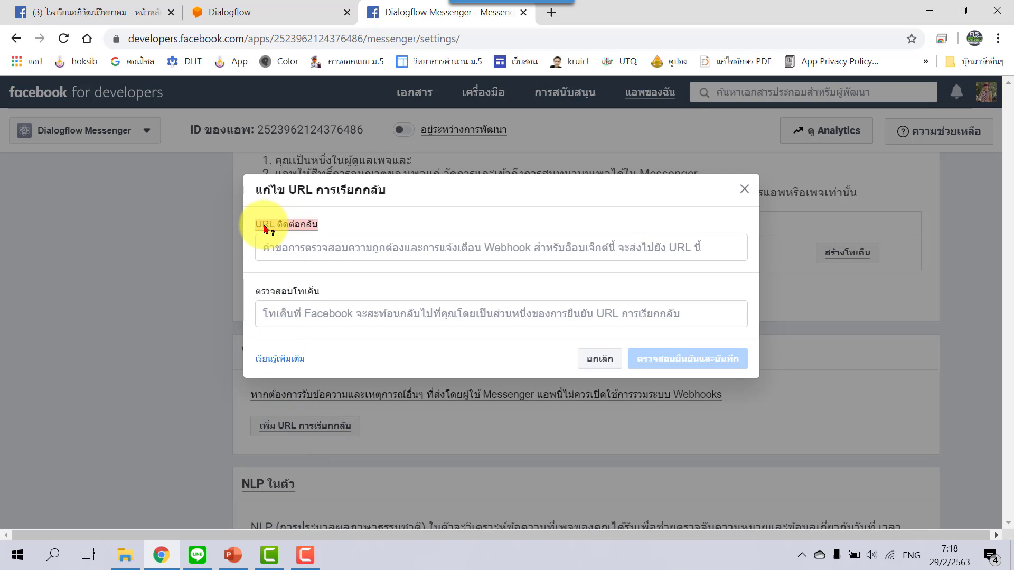
click(320, 248)
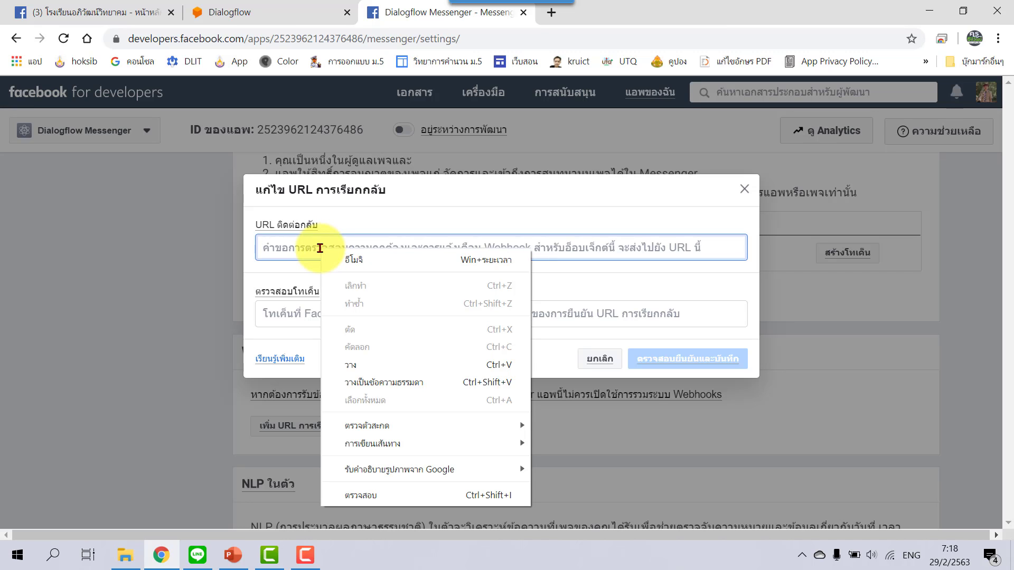
click(366, 365)
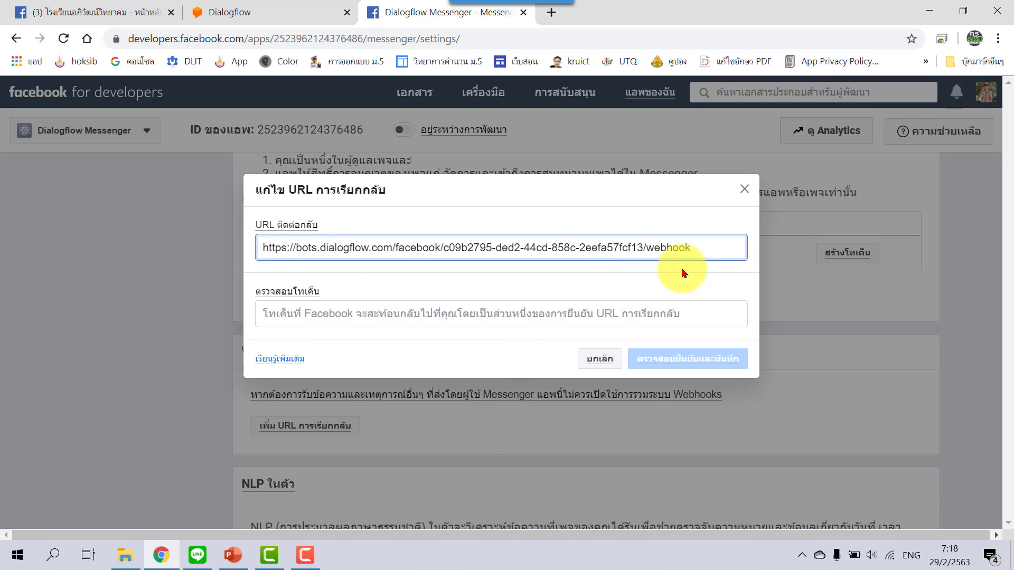
click(211, 11)
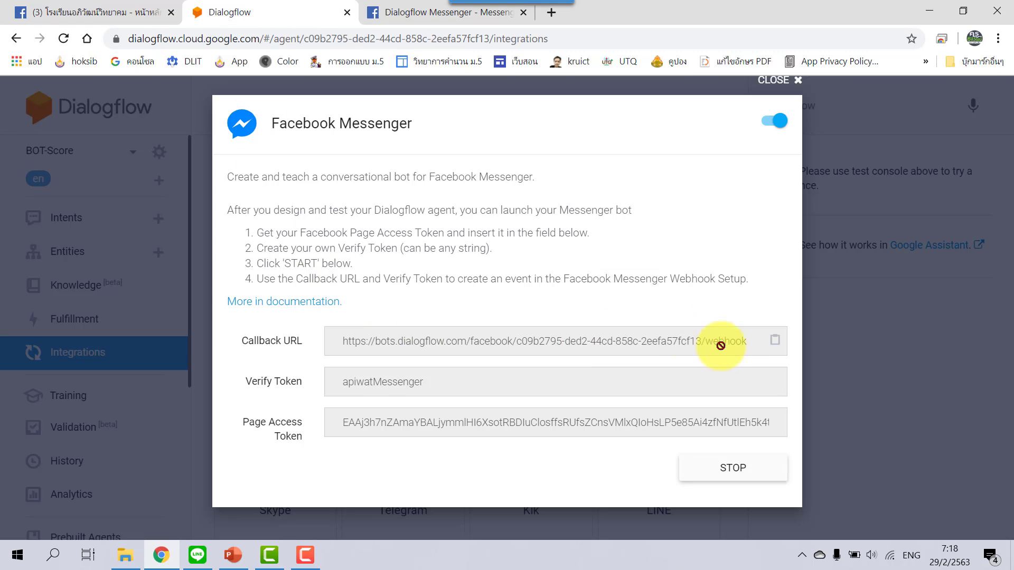
click(774, 343)
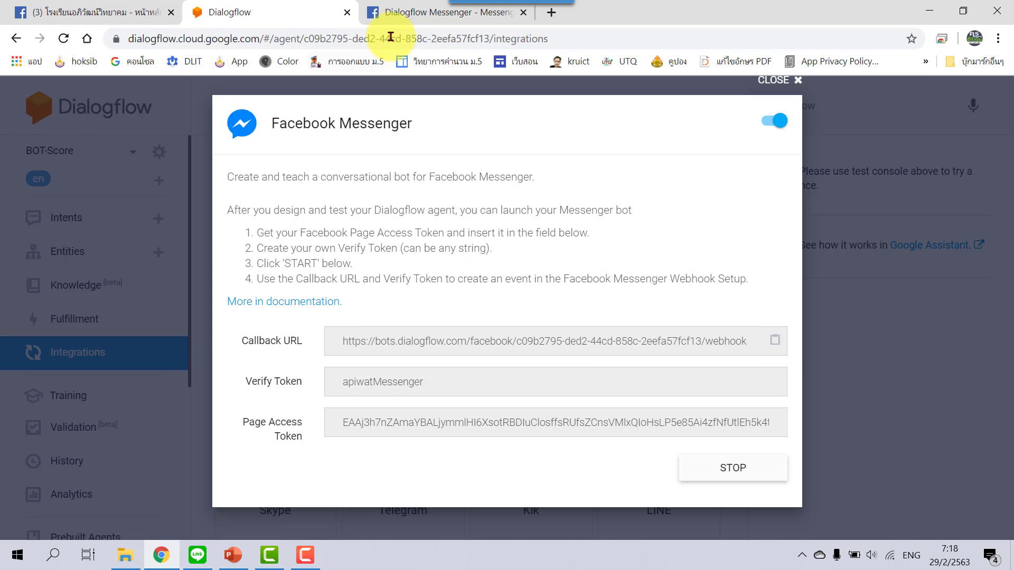
click(402, 11)
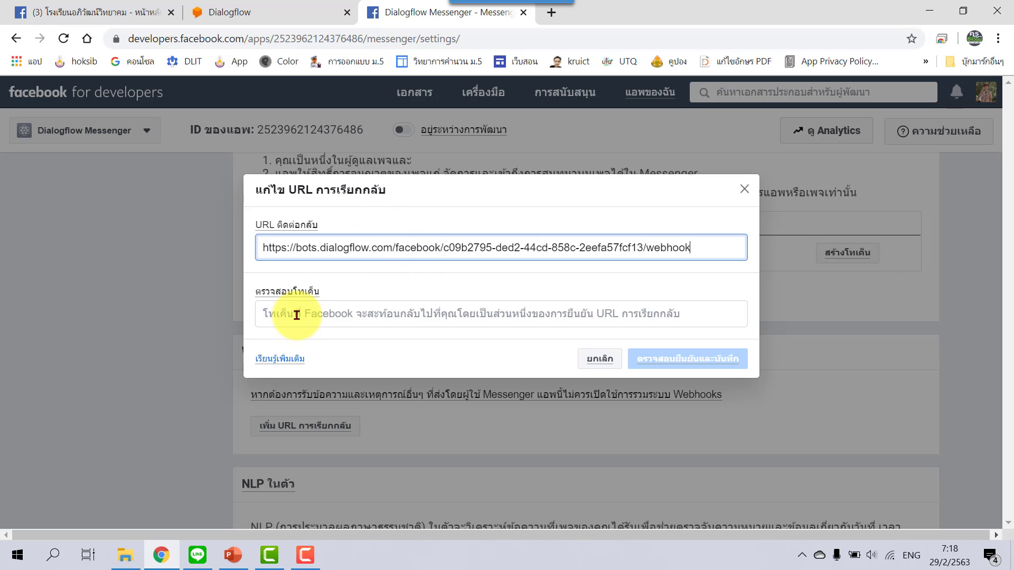
Enter Dialogflow's matching verify token, then verify and save the webhook.
click(252, 13)
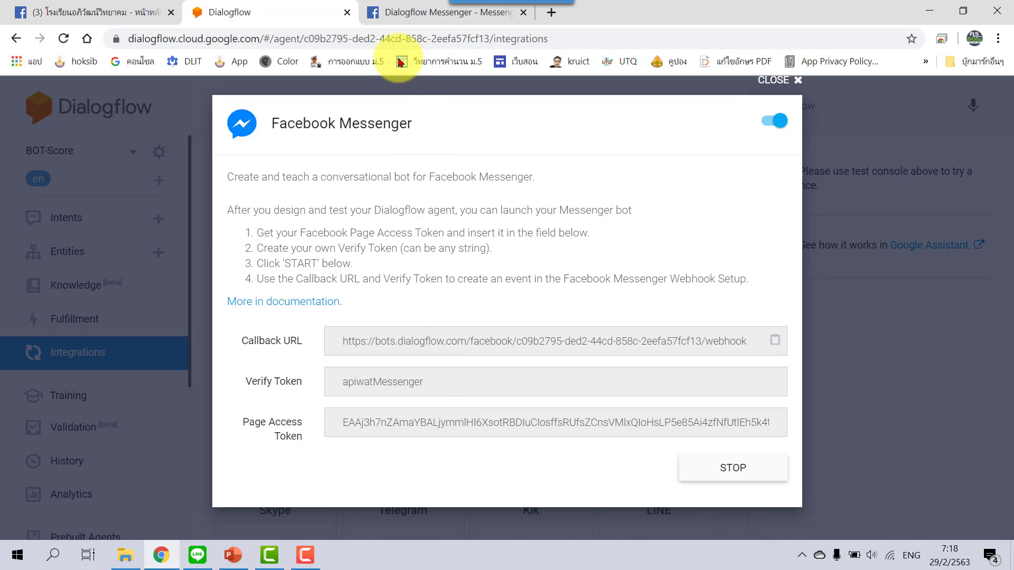
click(414, 18)
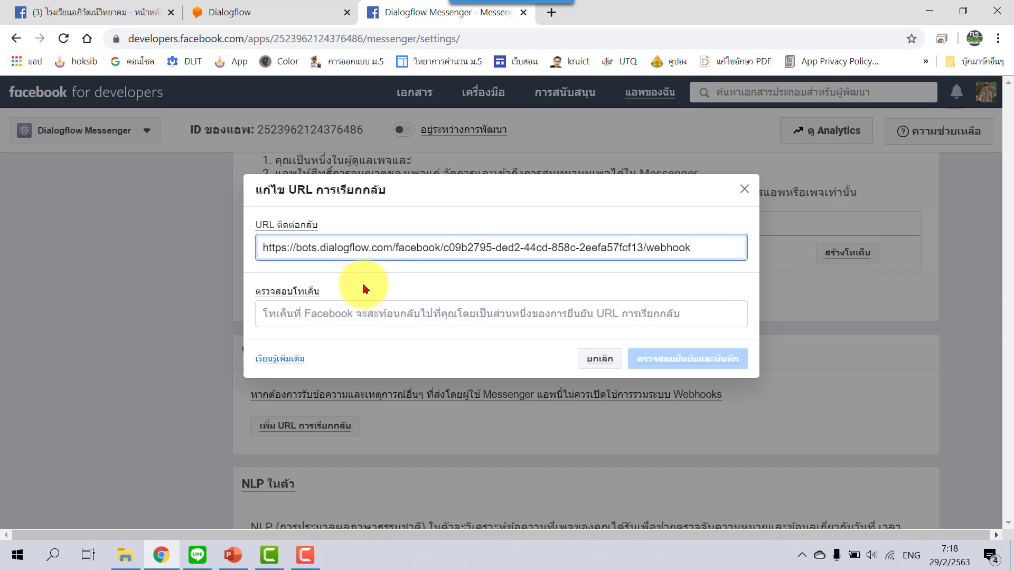
click(295, 9)
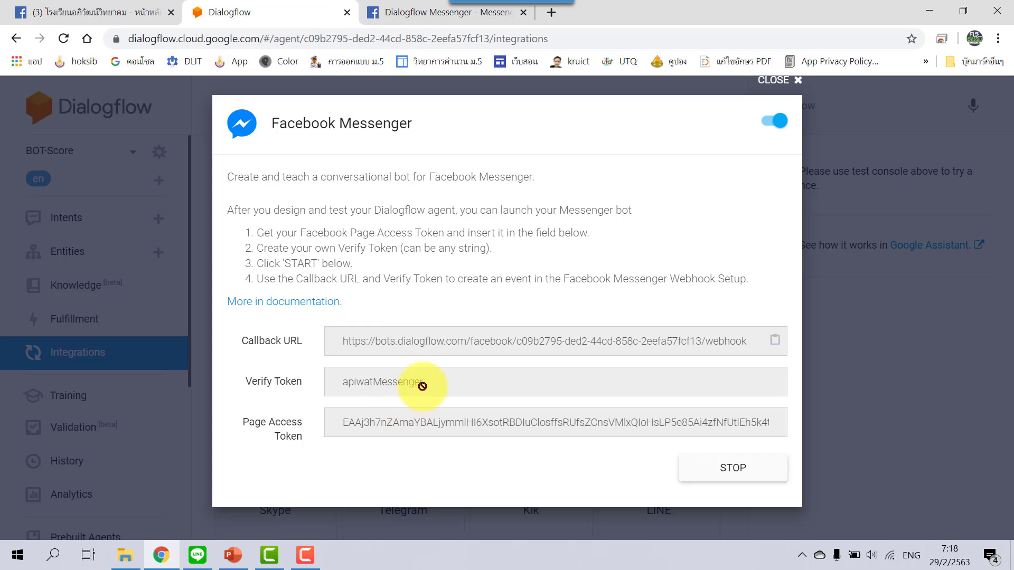
click(409, 18)
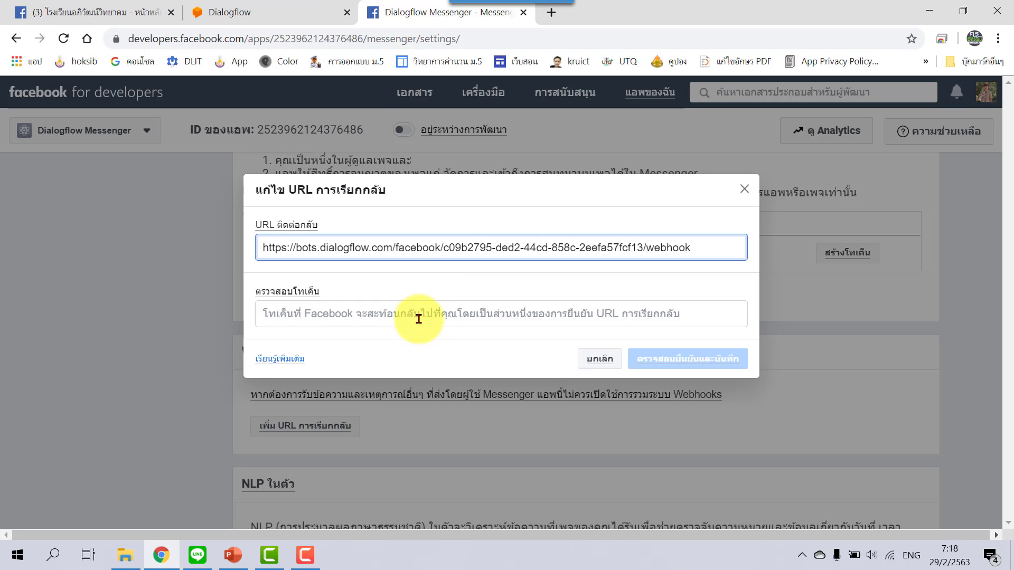
click(419, 315)
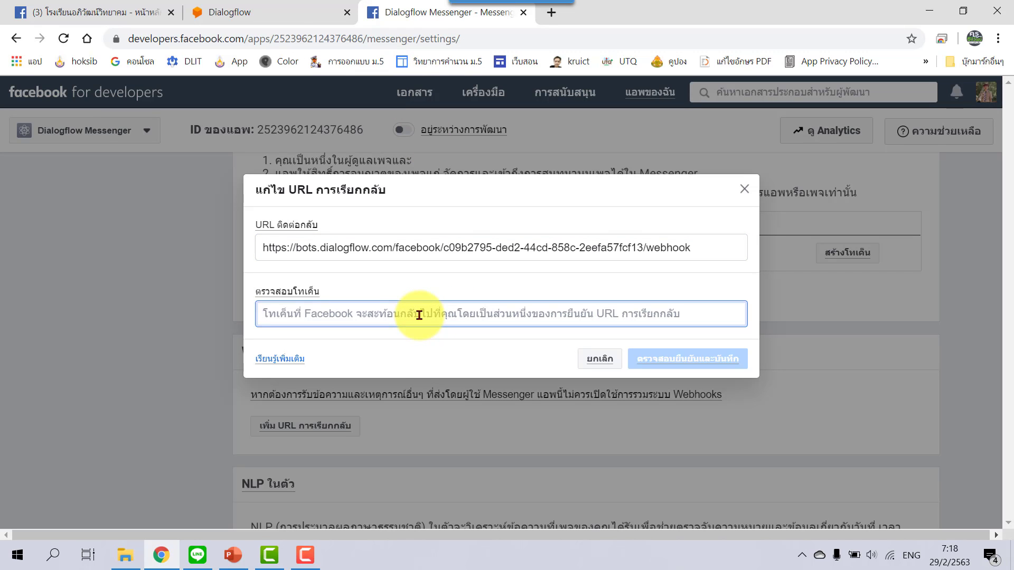
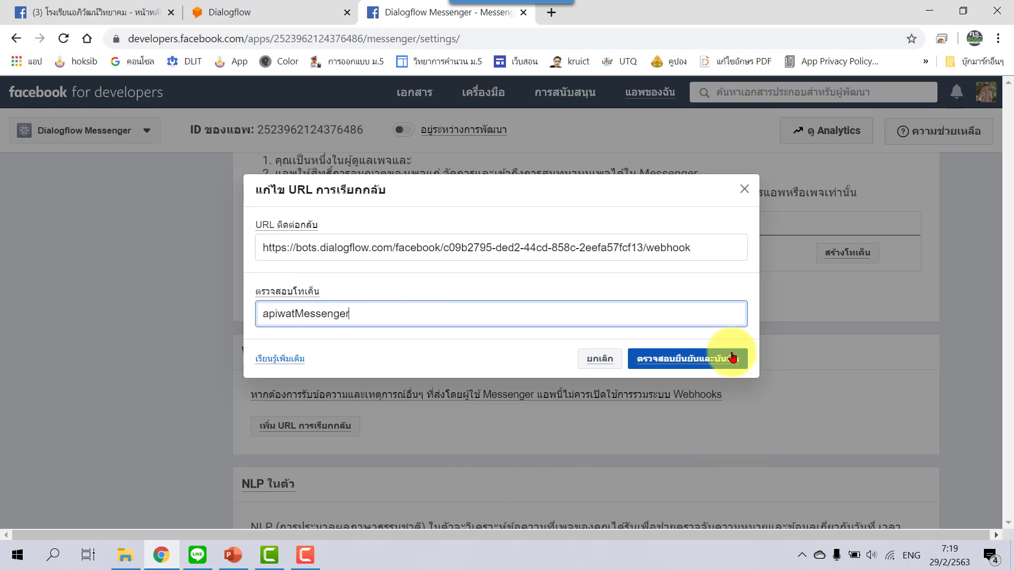
click(732, 358)
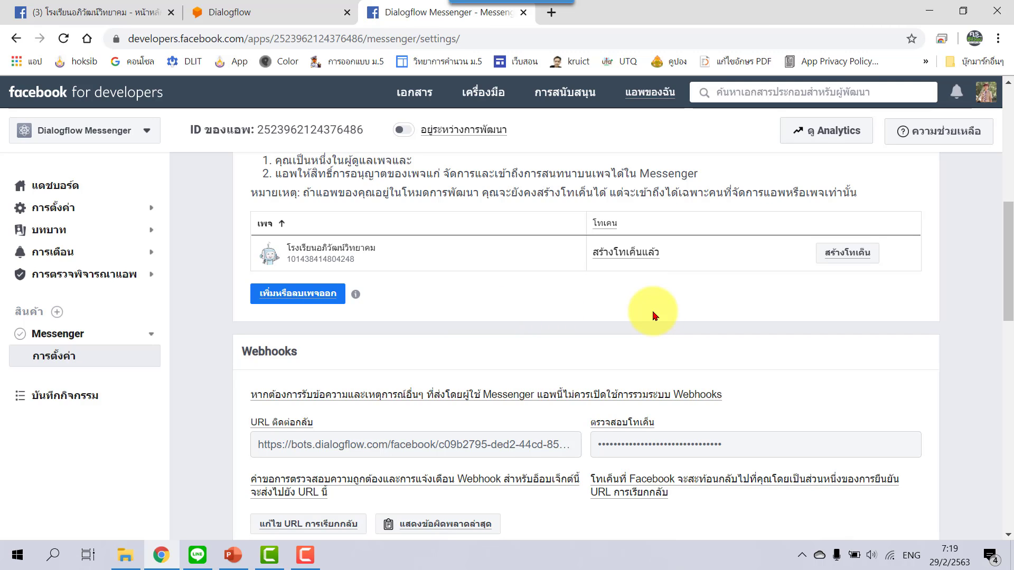
scroll(762, 316, down, 3)
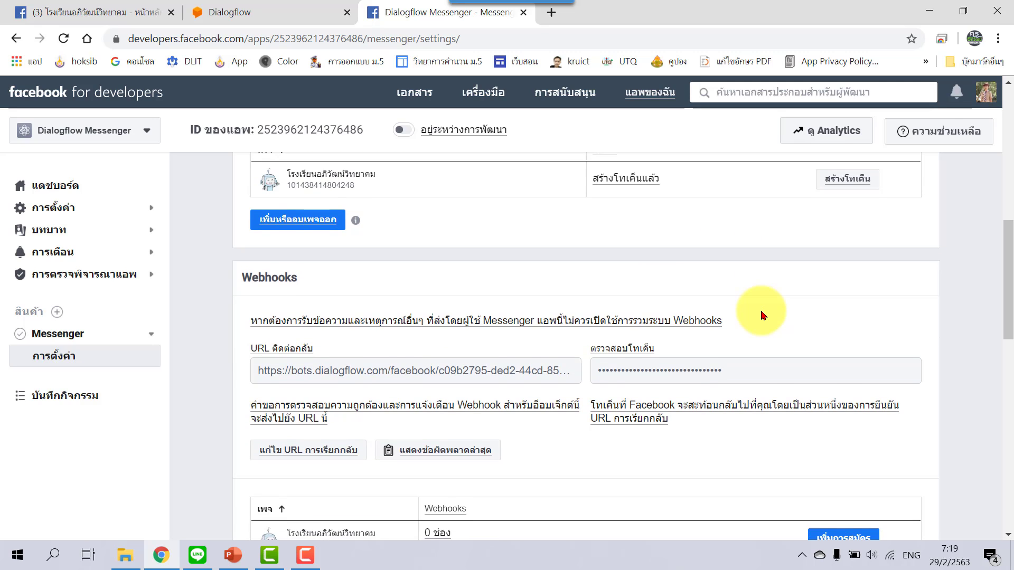
scroll(762, 315, down, 1)
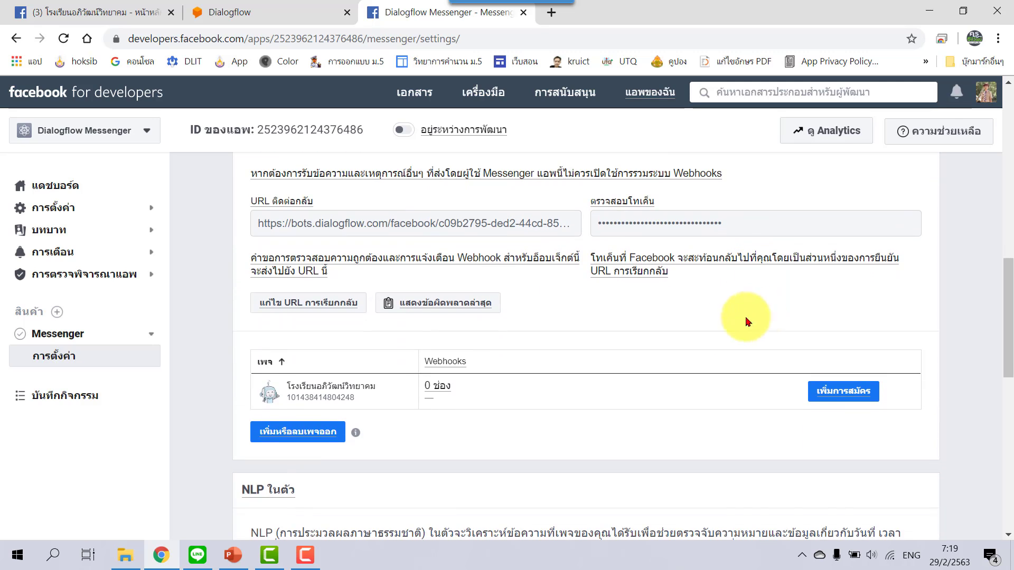
click(874, 401)
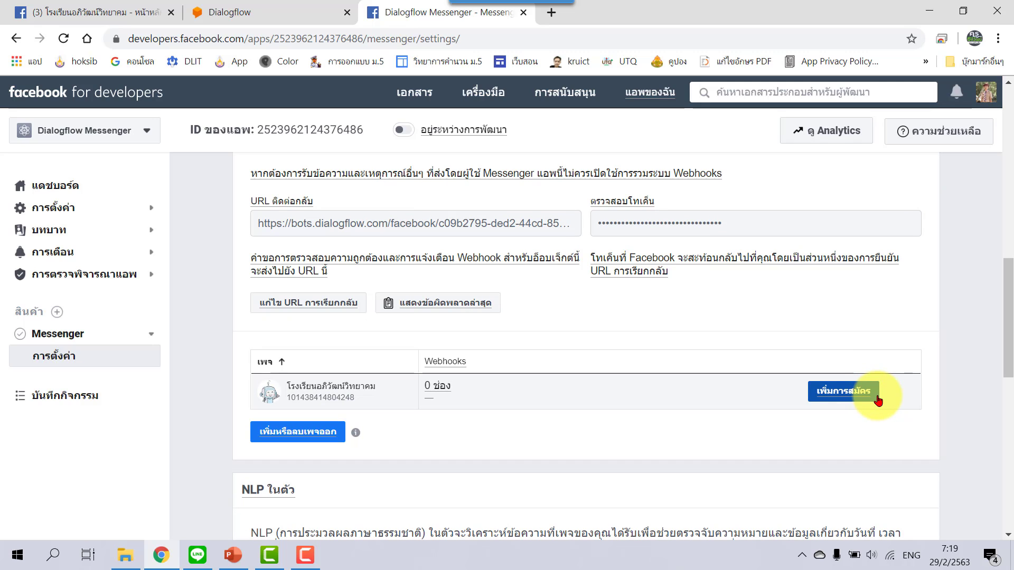
Subscribe the page's webhook to the messages and messaging_postbacks events and save.
click(878, 400)
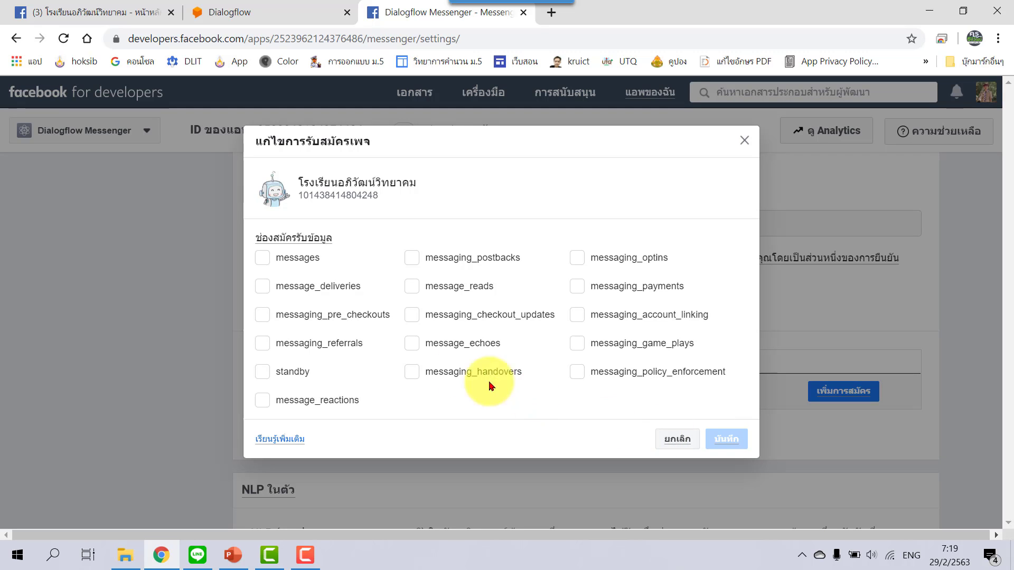
click(263, 259)
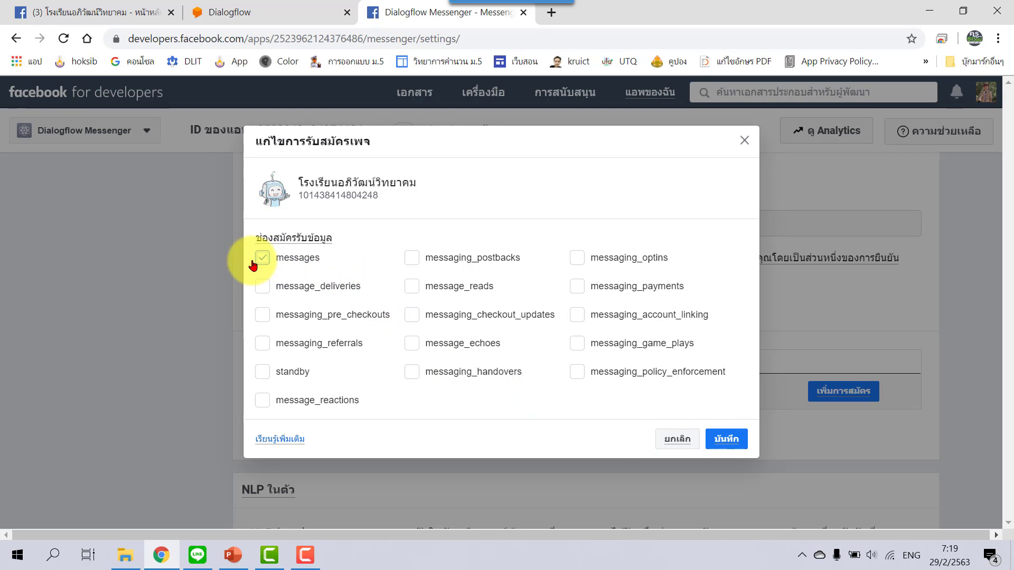
click(411, 264)
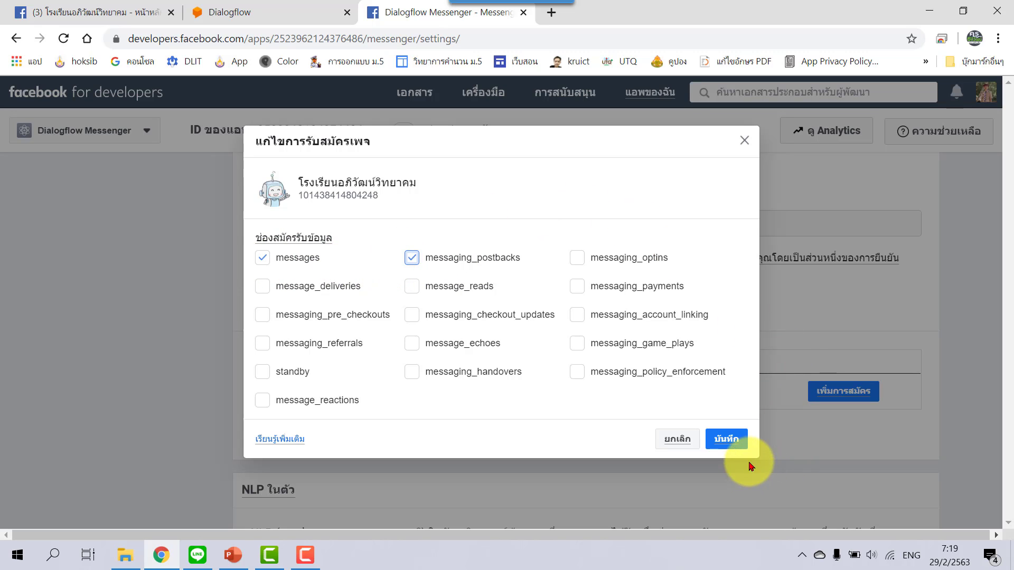
click(726, 439)
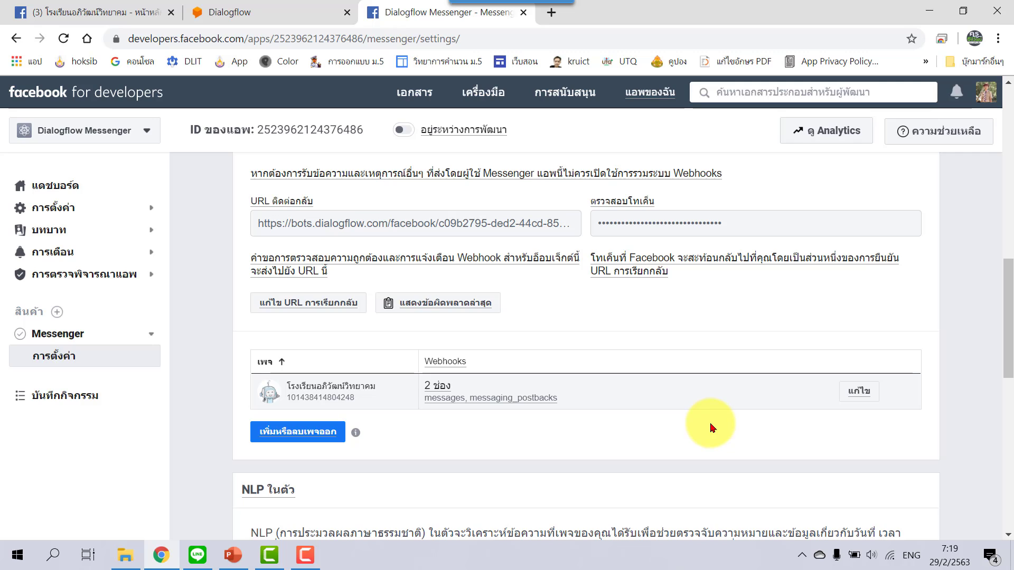
scroll(711, 428, up, 1)
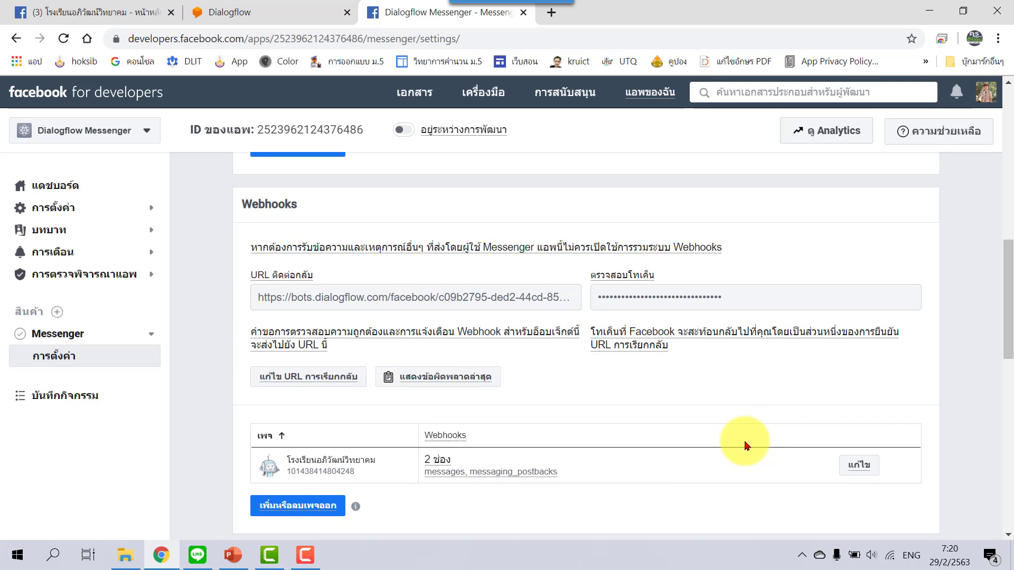
click(305, 12)
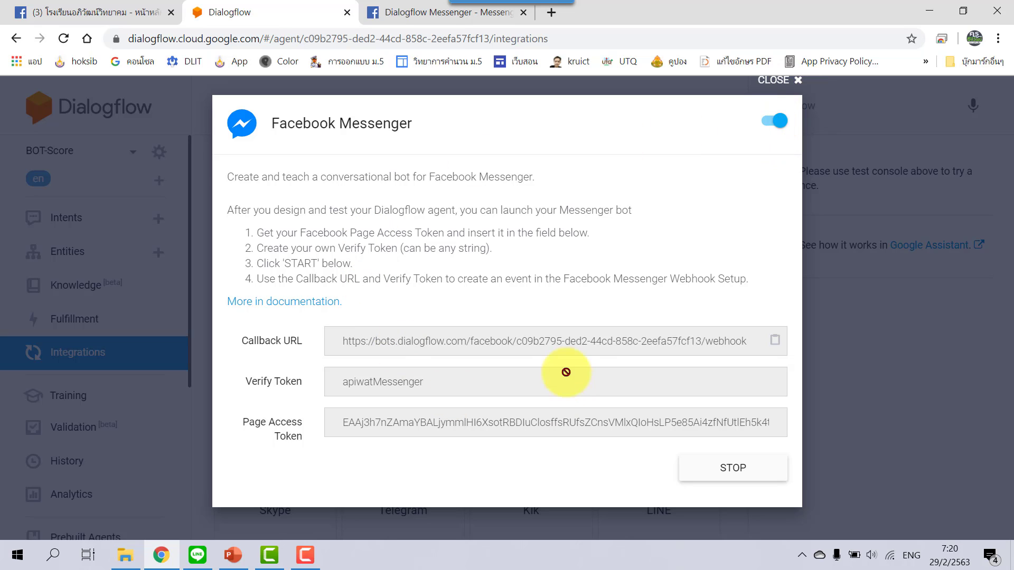
Close the Messenger integration details and open the FB-Messenger intent.
click(798, 80)
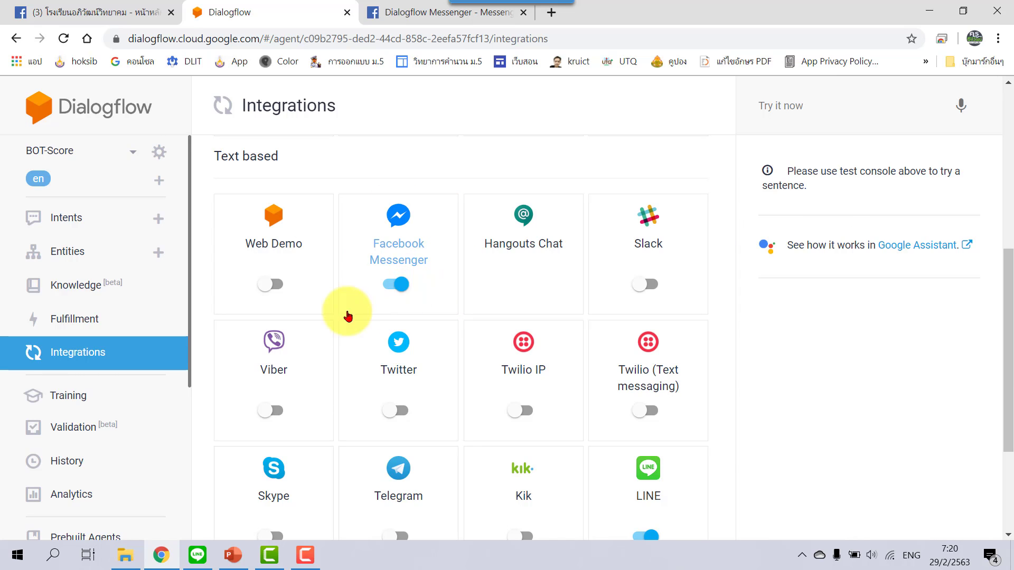
click(68, 218)
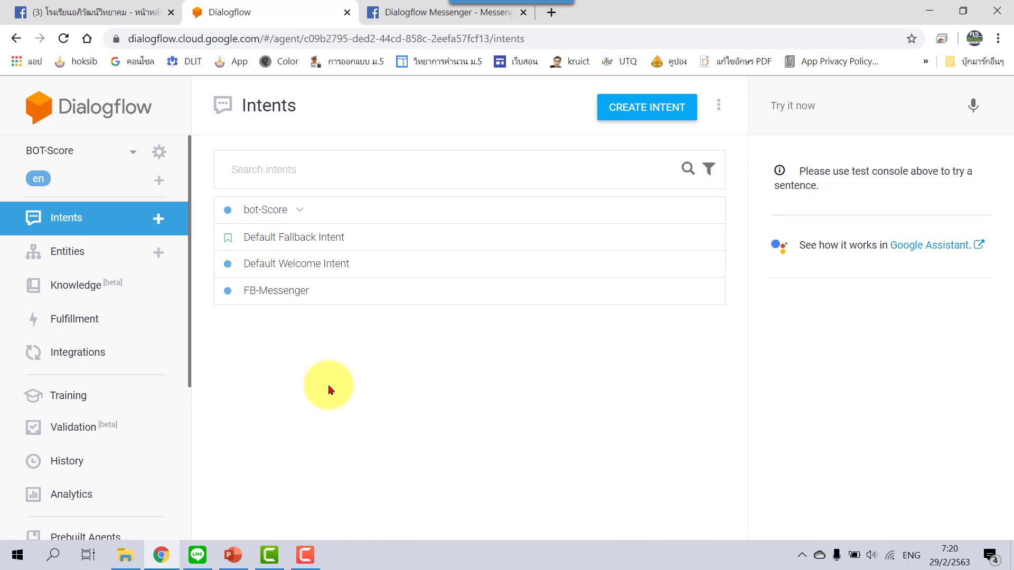
click(335, 296)
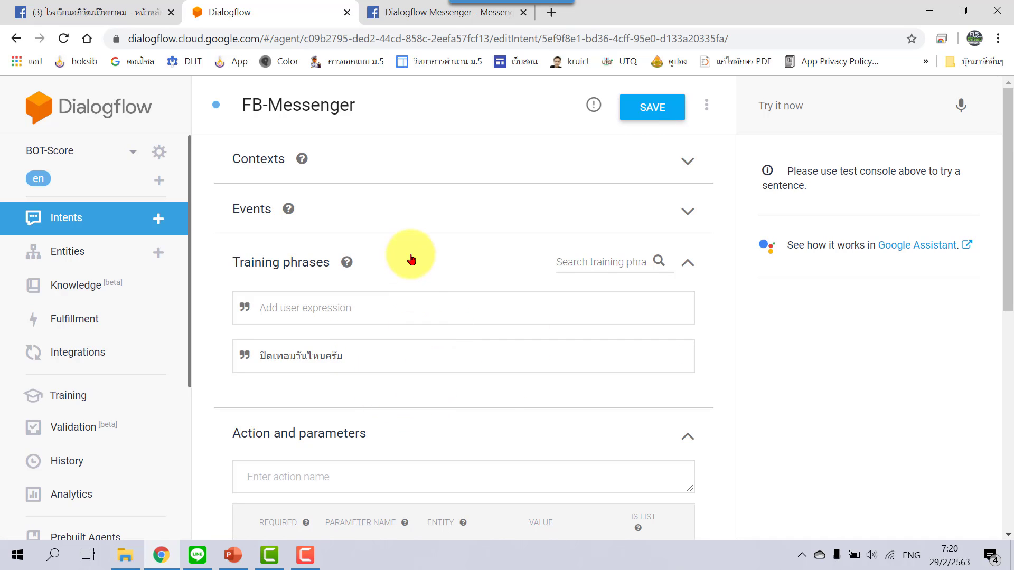
Check the verify token note in Facebook's settings, then close the Dialogflow Messenger tab.
click(402, 14)
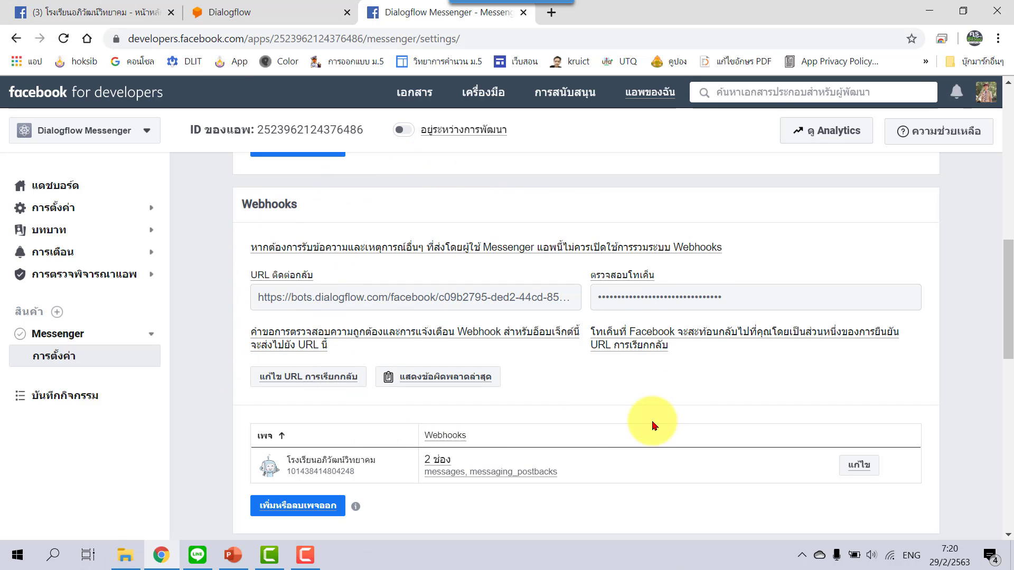
triple_click(684, 332)
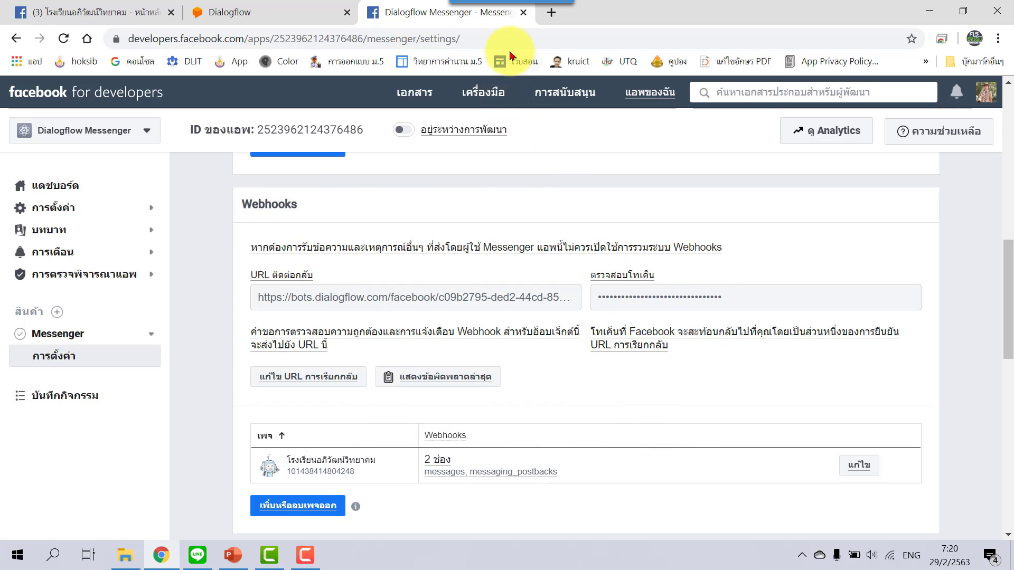
click(524, 16)
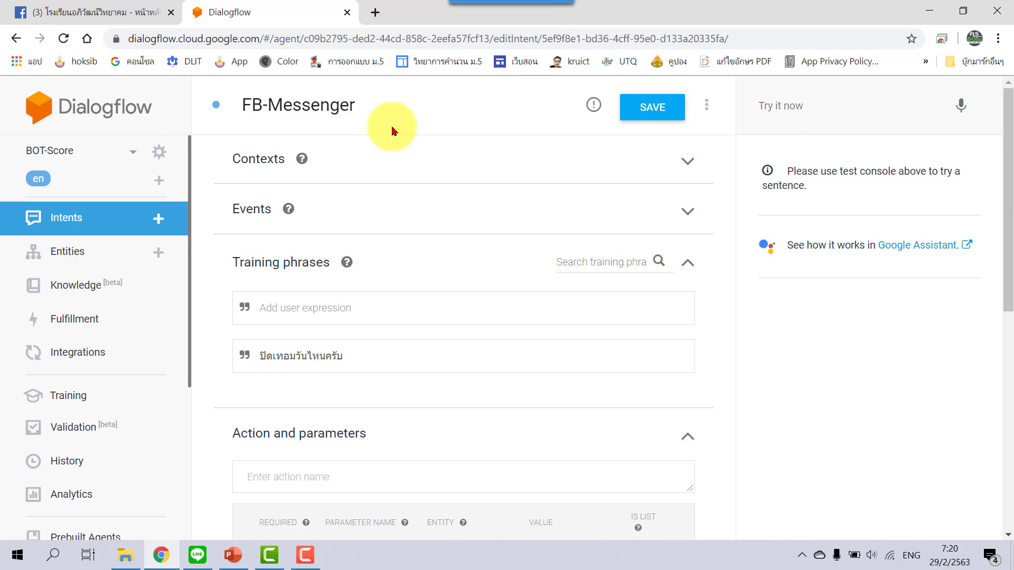
click(83, 11)
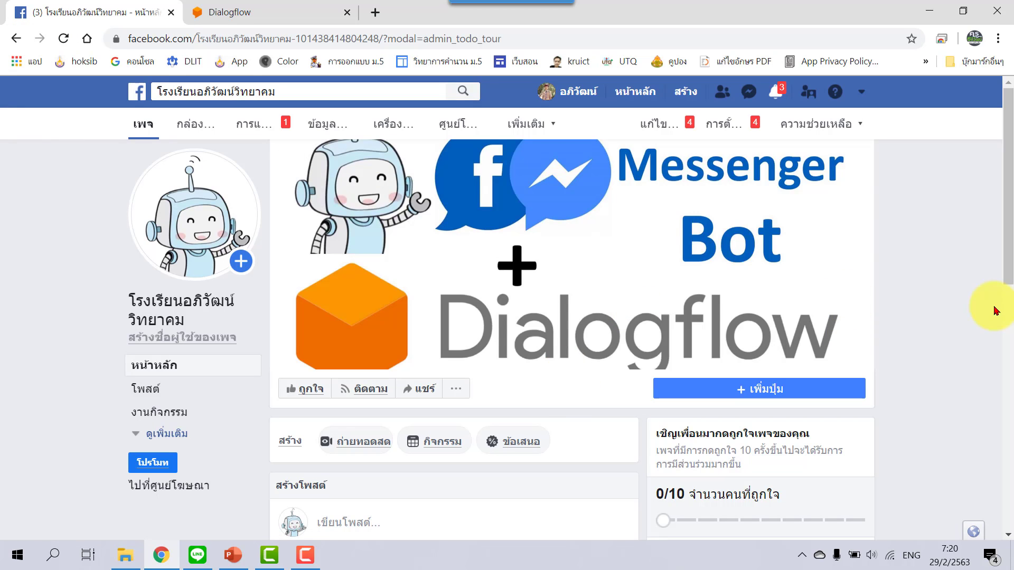
View the school's page as a visitor and start a Messenger chat, getting the greeting 'สวัสดี สบายดีไหม'.
scroll(979, 317, down, 1)
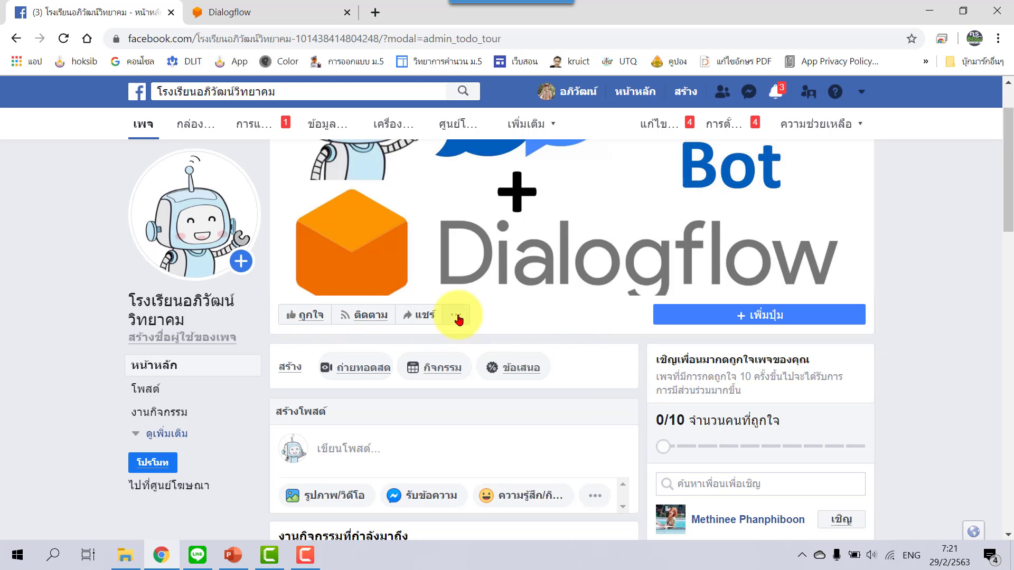
click(457, 316)
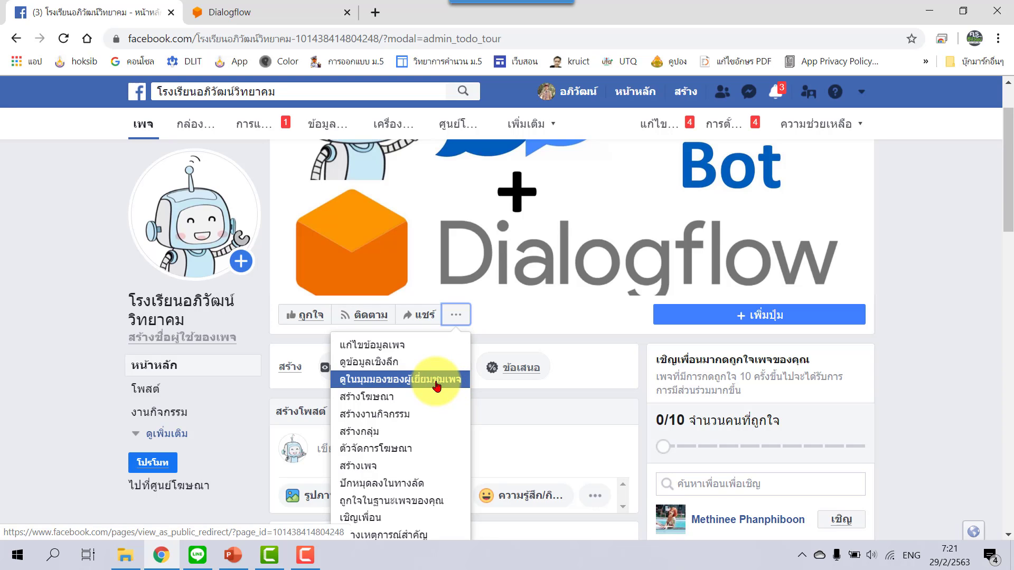
click(436, 387)
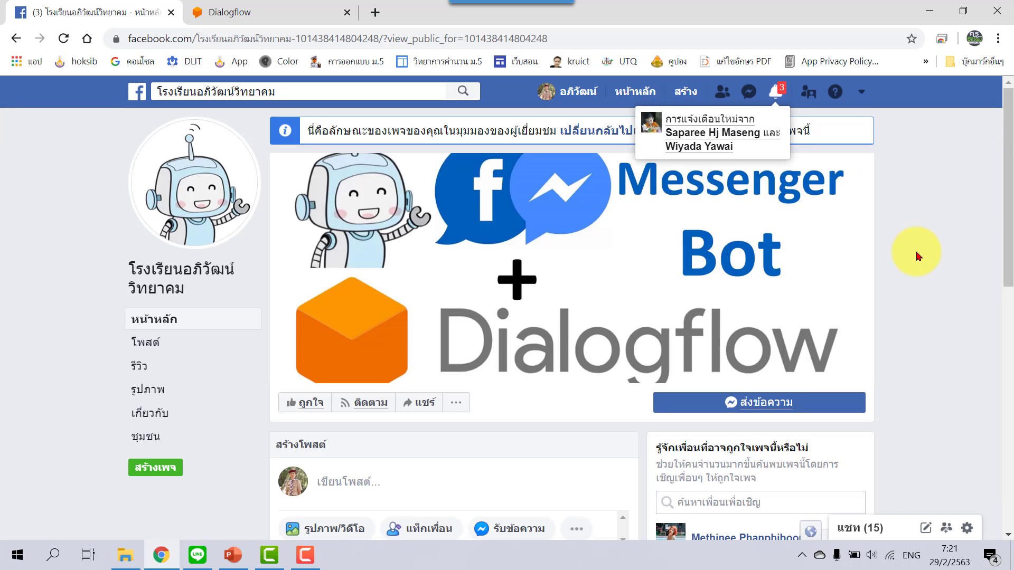
scroll(917, 256, down, 1)
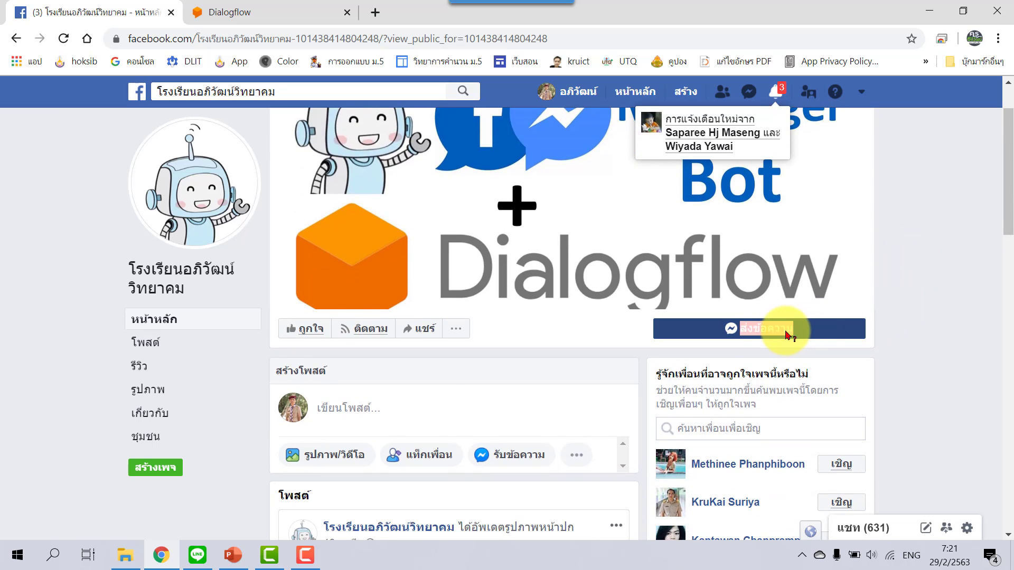
click(821, 330)
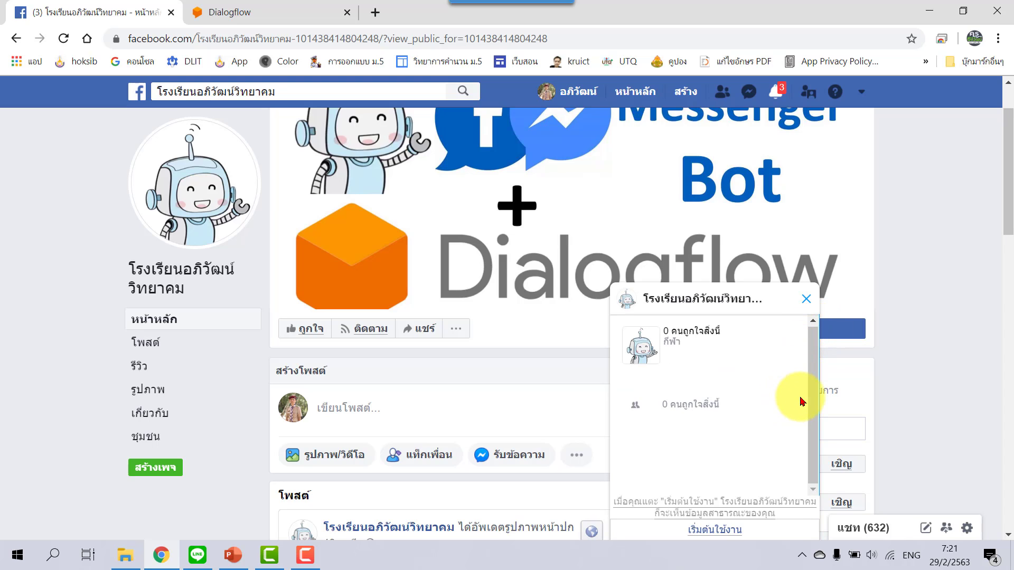
click(722, 530)
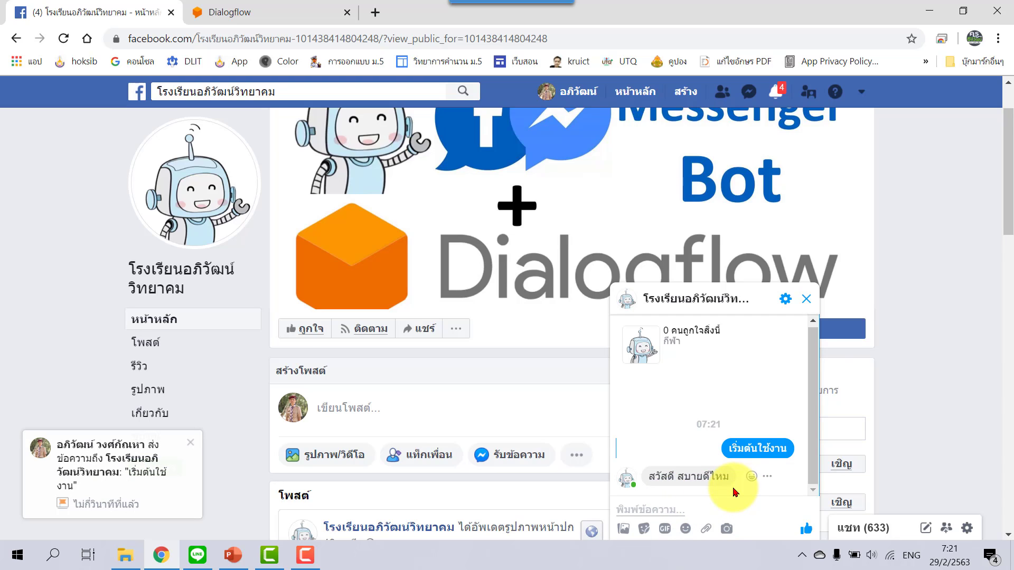
click(290, 12)
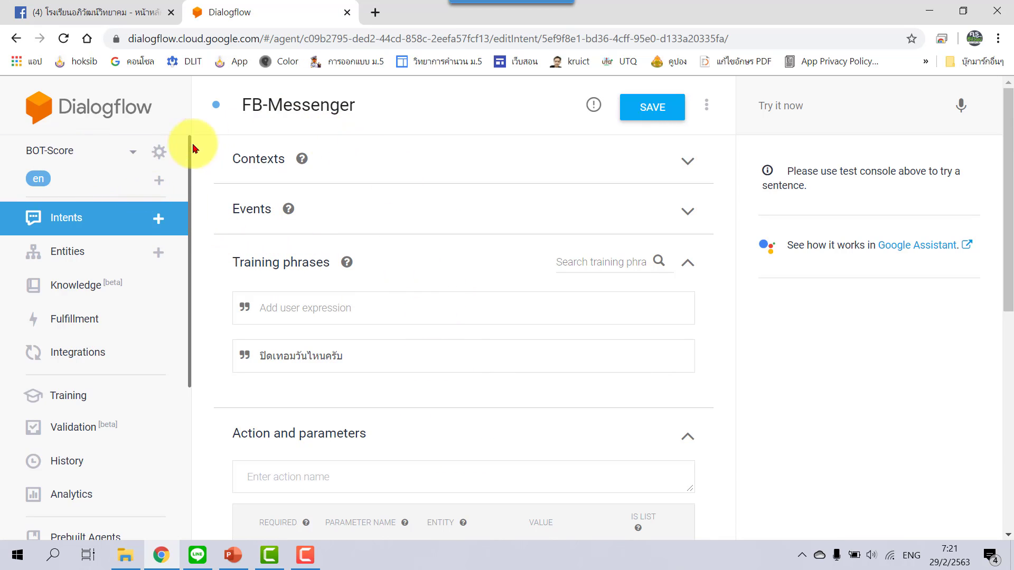
Review the Default Welcome Intent's greeting responses against the Facebook chat.
click(116, 118)
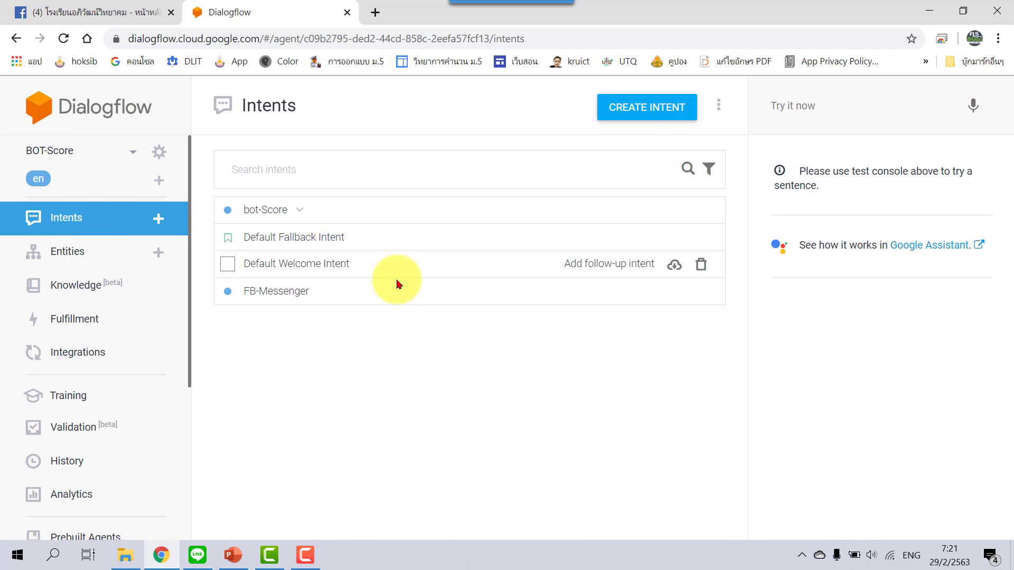
click(313, 270)
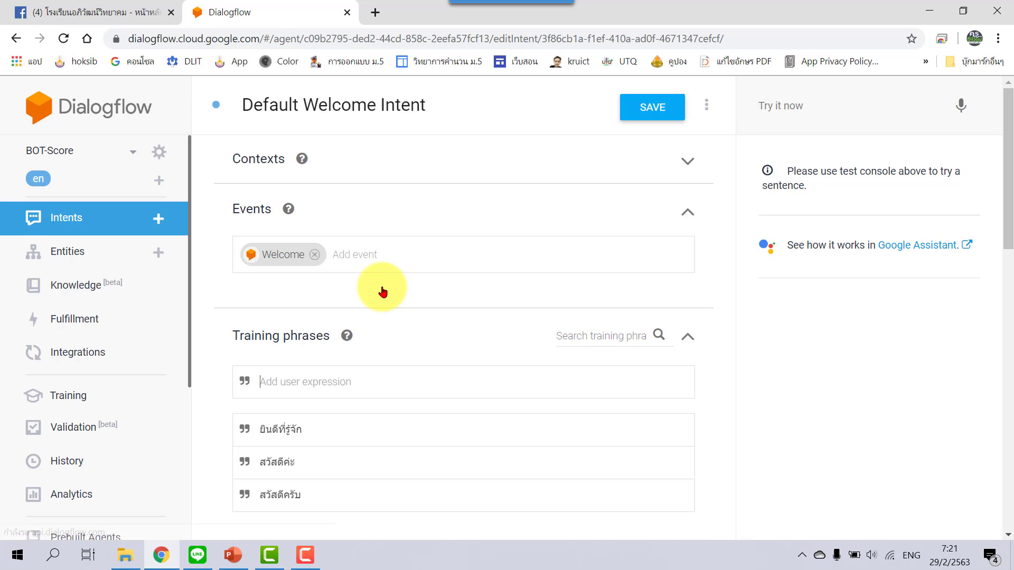
scroll(383, 292, down, 10)
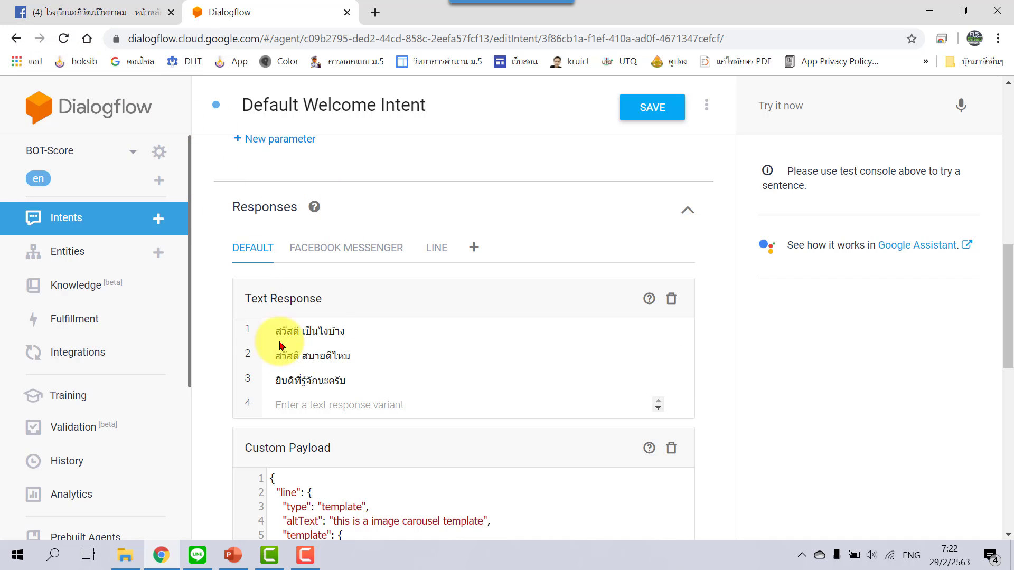
click(115, 12)
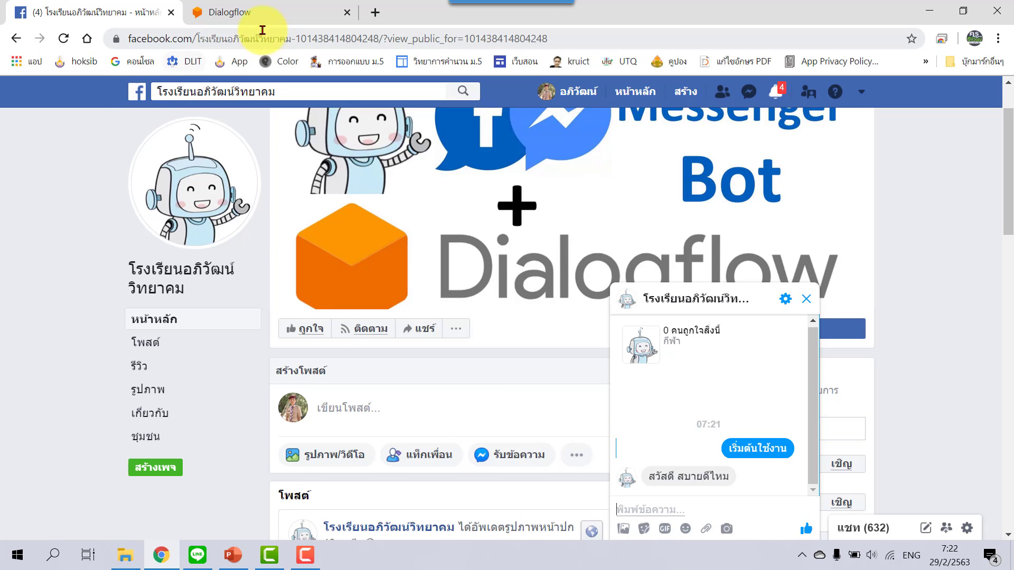
click(271, 12)
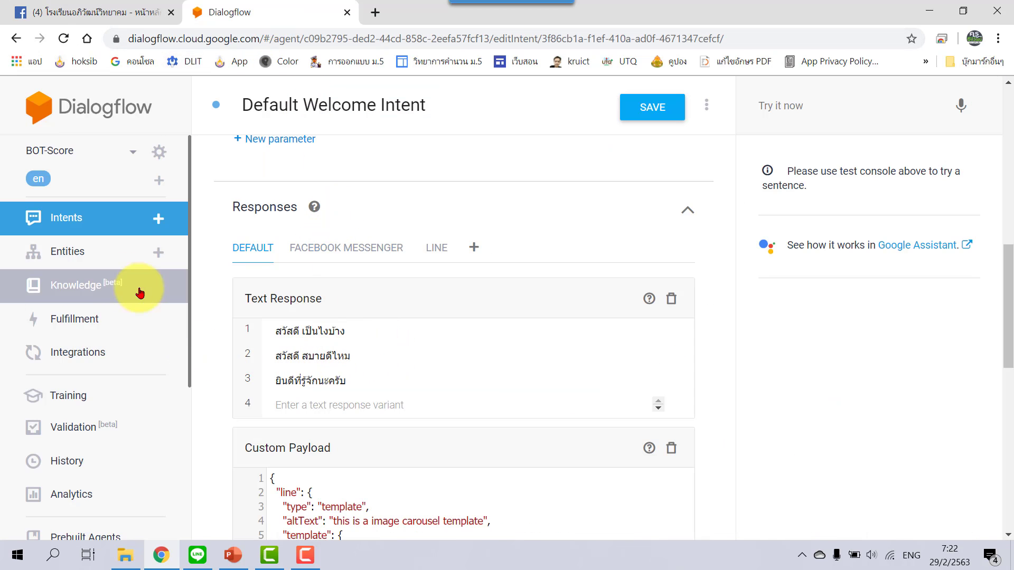
Open the FB-Messenger intent and scroll down to its Text Response.
click(100, 221)
click(591, 138)
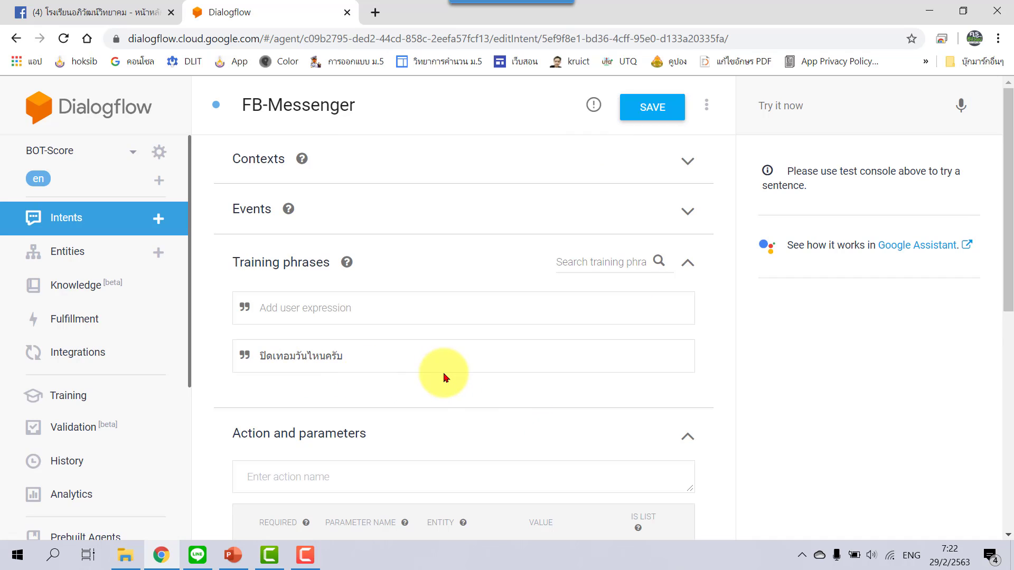
scroll(444, 376, down, 3)
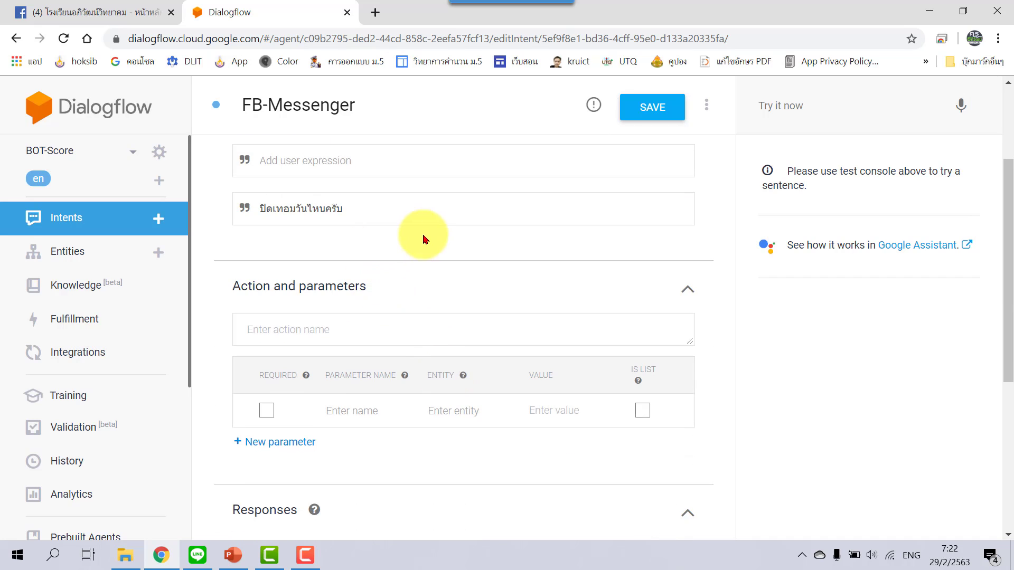
scroll(423, 237, down, 1)
scroll(471, 423, down, 1)
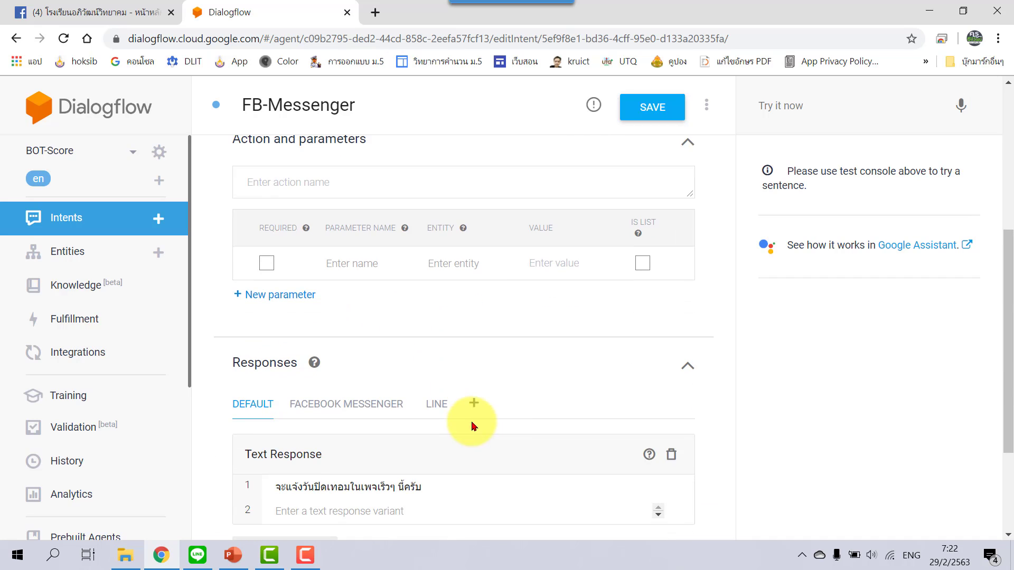
click(113, 13)
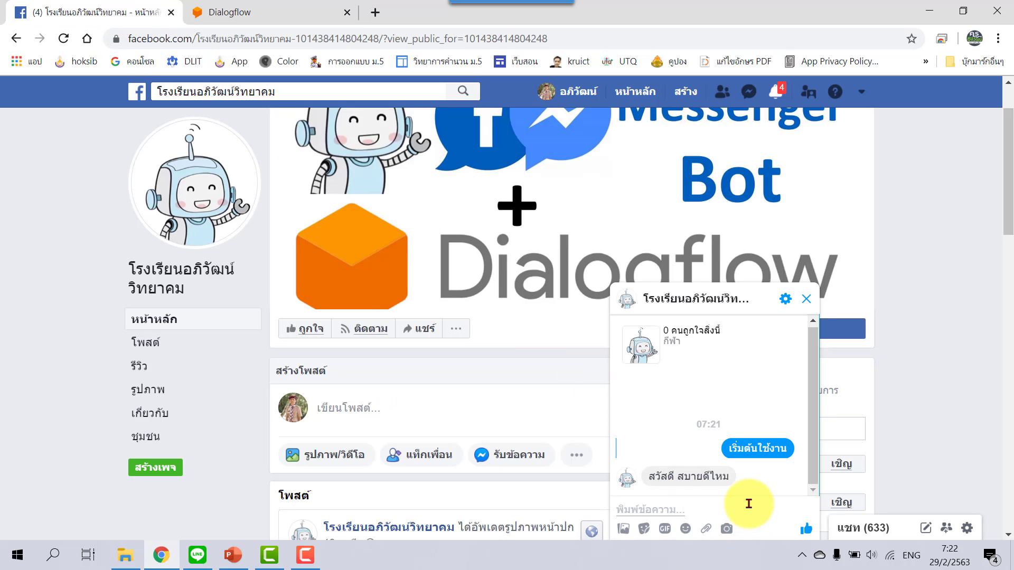
Ask the page bot 'ปิดเทอมวันไหนครับ' in Thai in the Messenger chat.
key(alt+shift)
text(ปิดเทอมวันไหนครับ)
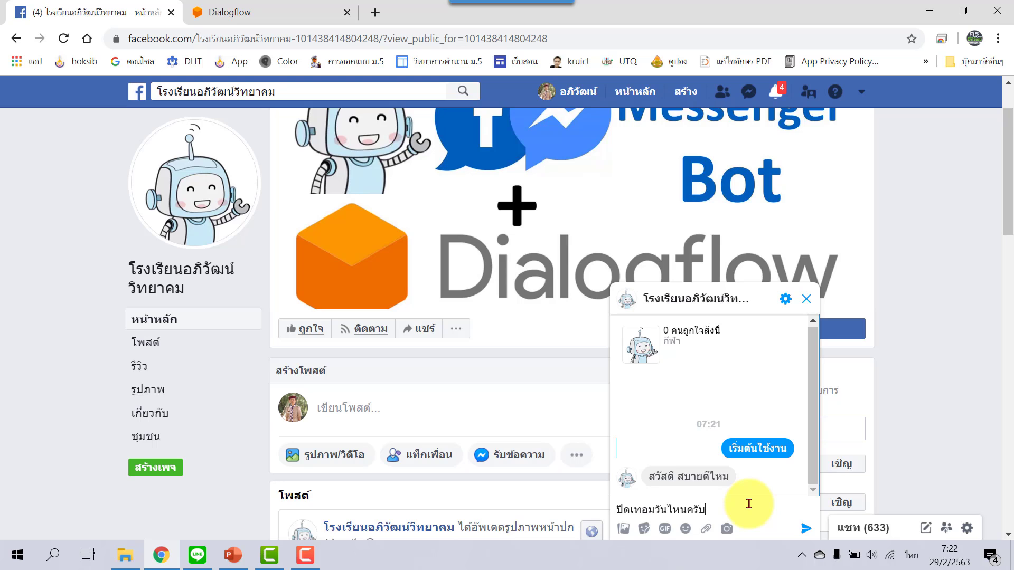
click(805, 529)
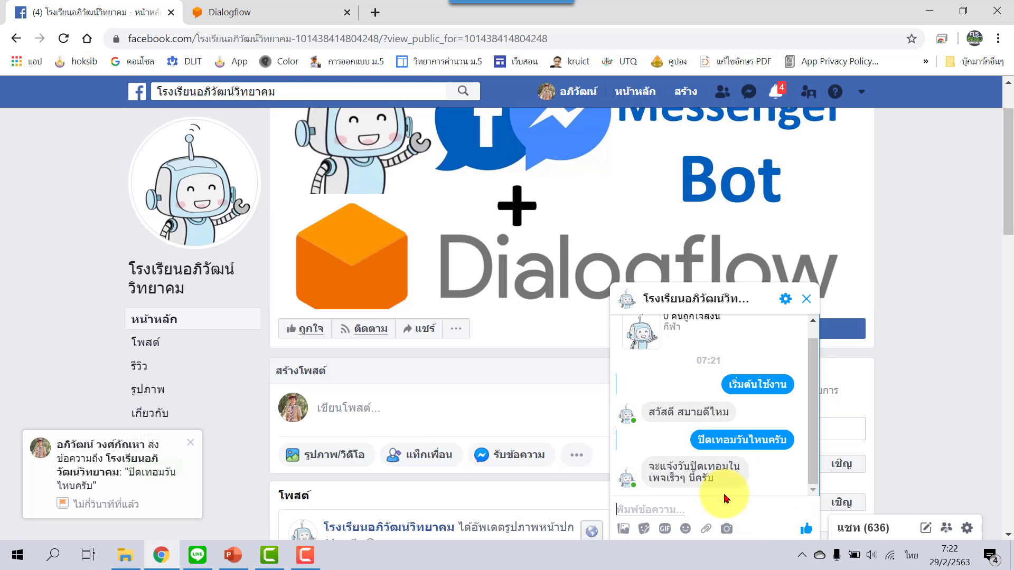
Compare the bot's reply 'จะแจ้งวันปิดเทอมในเพจเร็วๆ นี้ครับ' with the FB-Messenger intent's response.
click(307, 13)
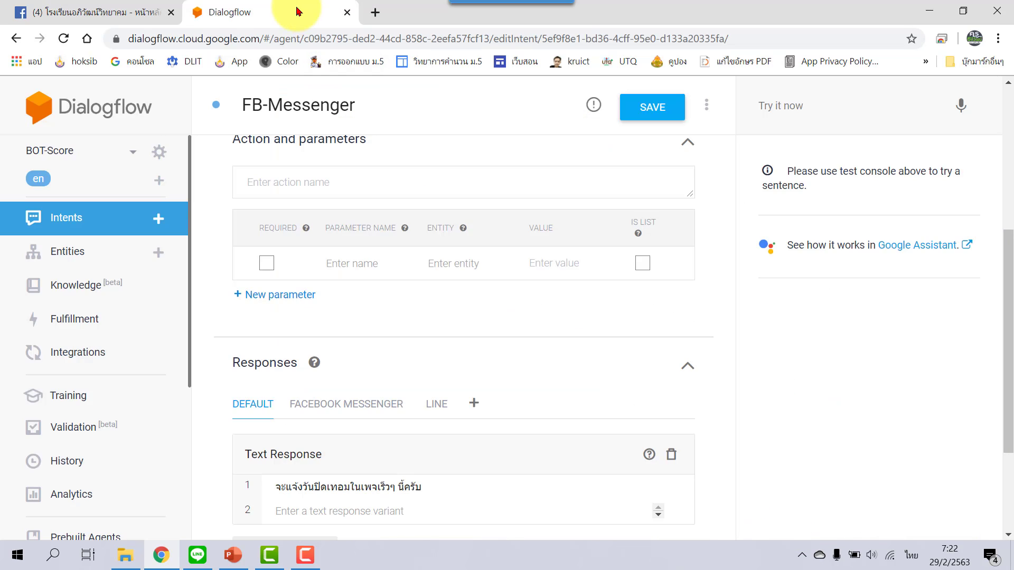
scroll(444, 433, down, 1)
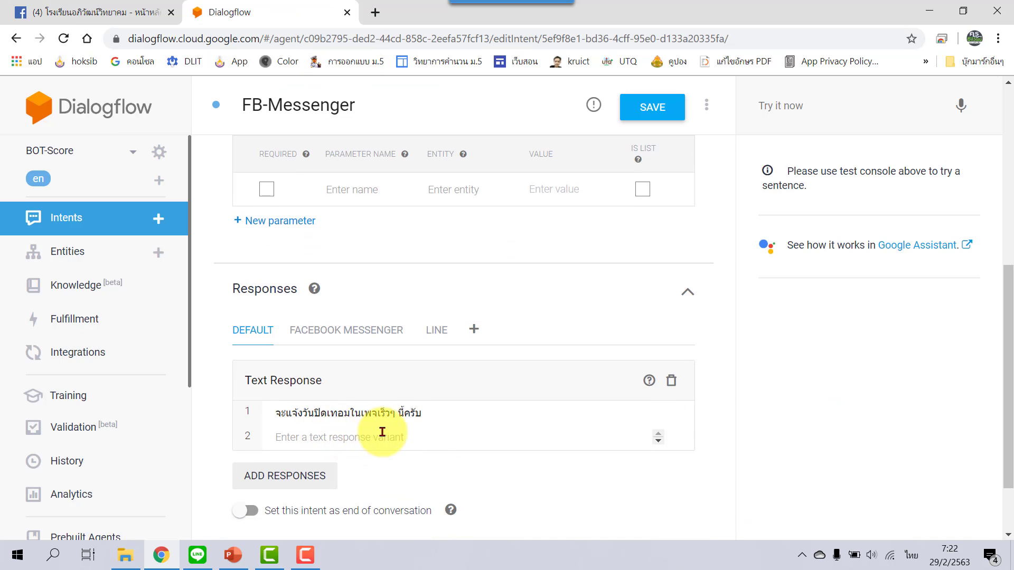
click(122, 13)
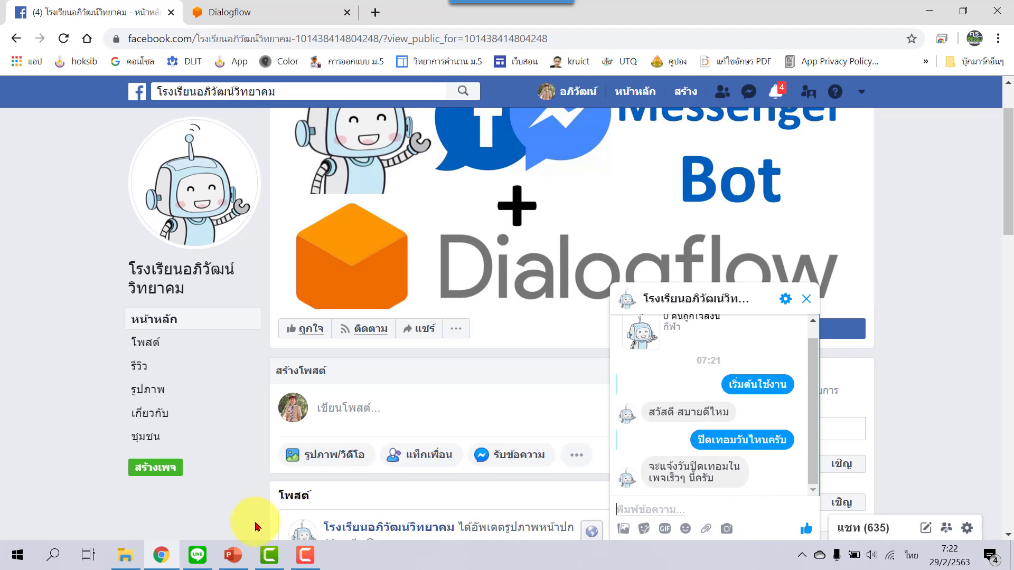
click(233, 554)
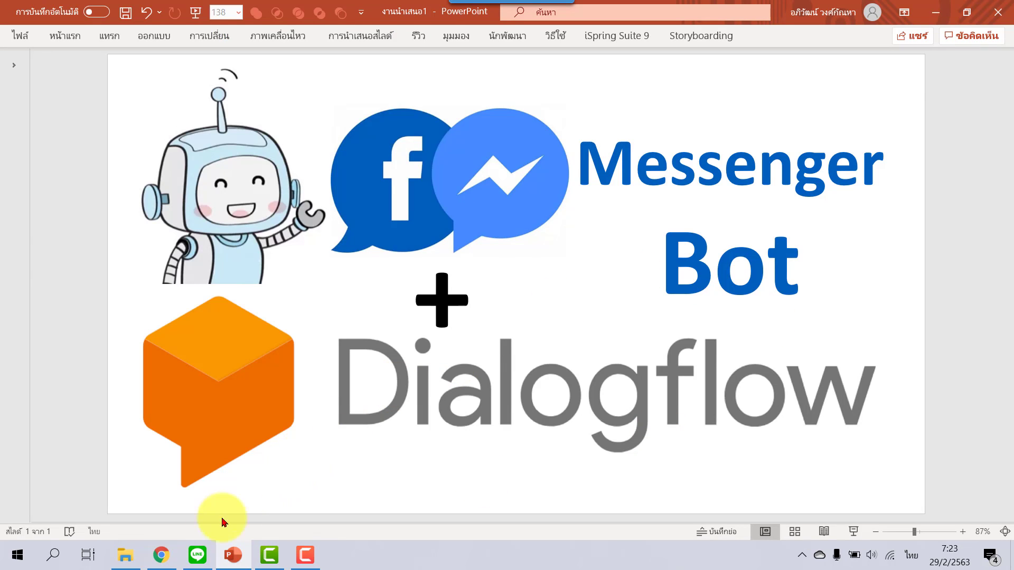
click(154, 557)
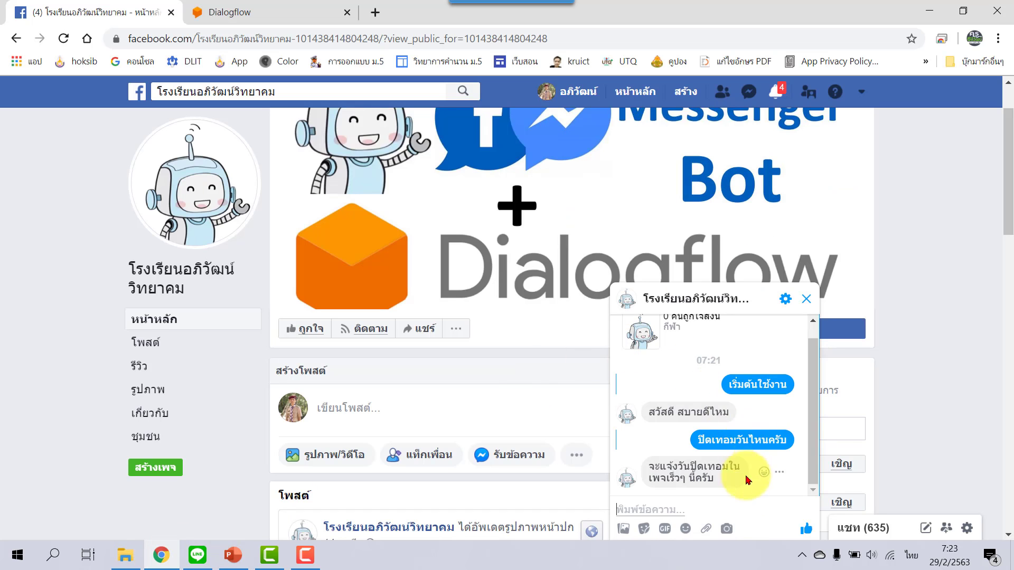